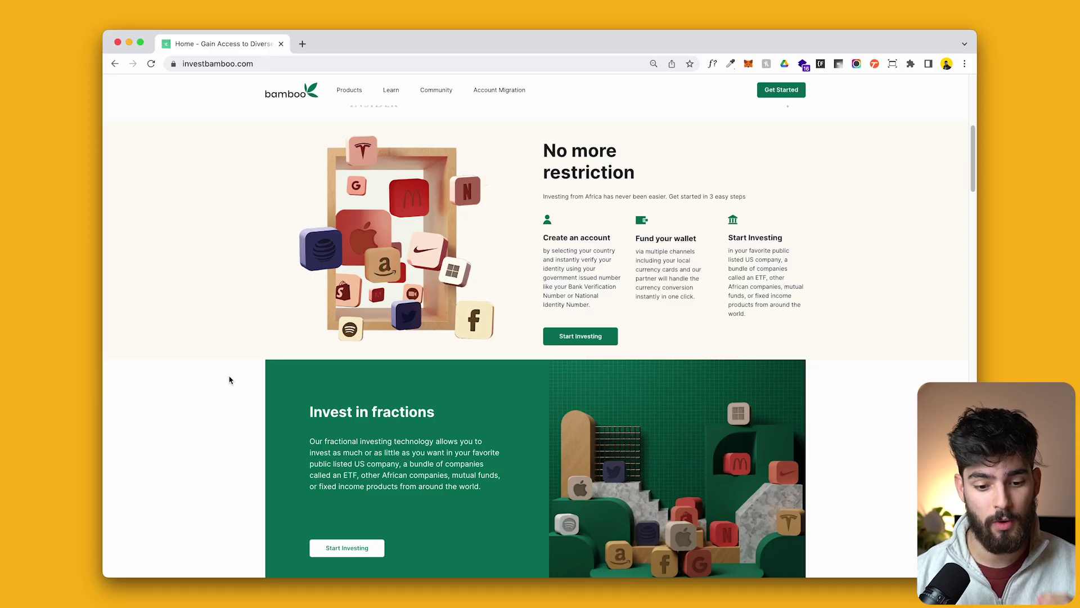
Return to the Figma Subscribe file and pan across the Reference and Outline frames to compare them
{"action": "scroll", "coordinate": [302, 333], "scroll_direction": "down", "scroll_amount": 3}
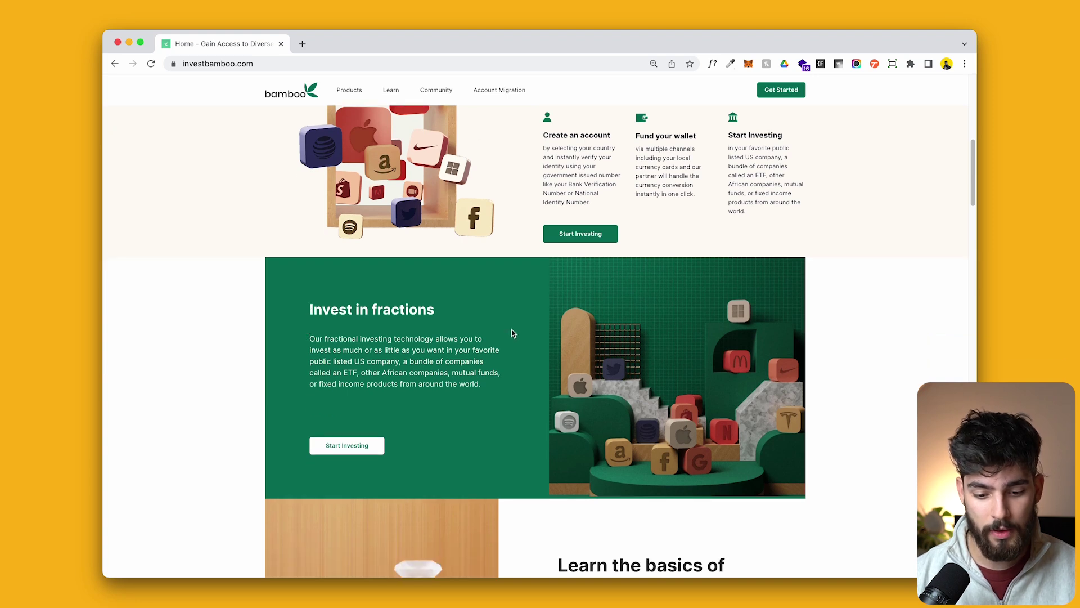
{"action": "scroll", "coordinate": [605, 297], "scroll_direction": "up", "scroll_amount": 3}
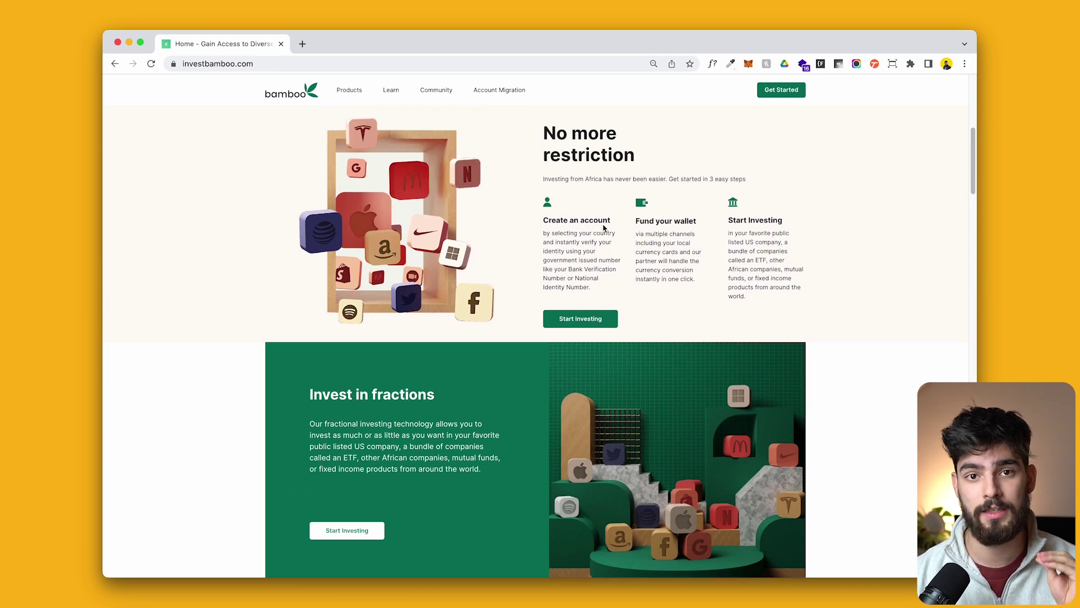
{"action": "scroll", "coordinate": [605, 226], "scroll_direction": "up", "scroll_amount": 1}
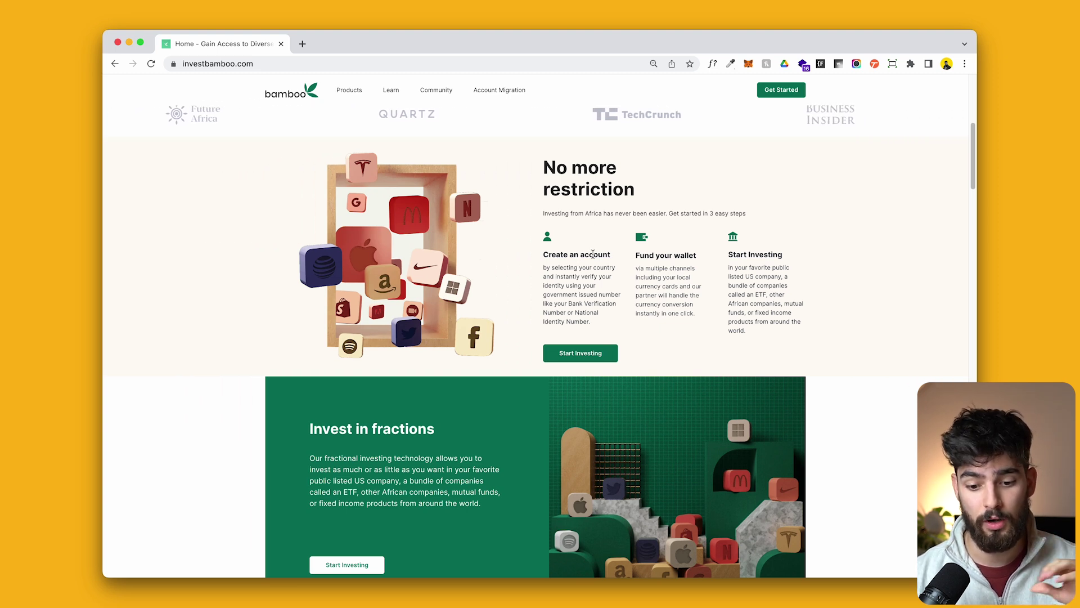
{"action": "scroll", "coordinate": [630, 272], "scroll_direction": "up", "scroll_amount": 1}
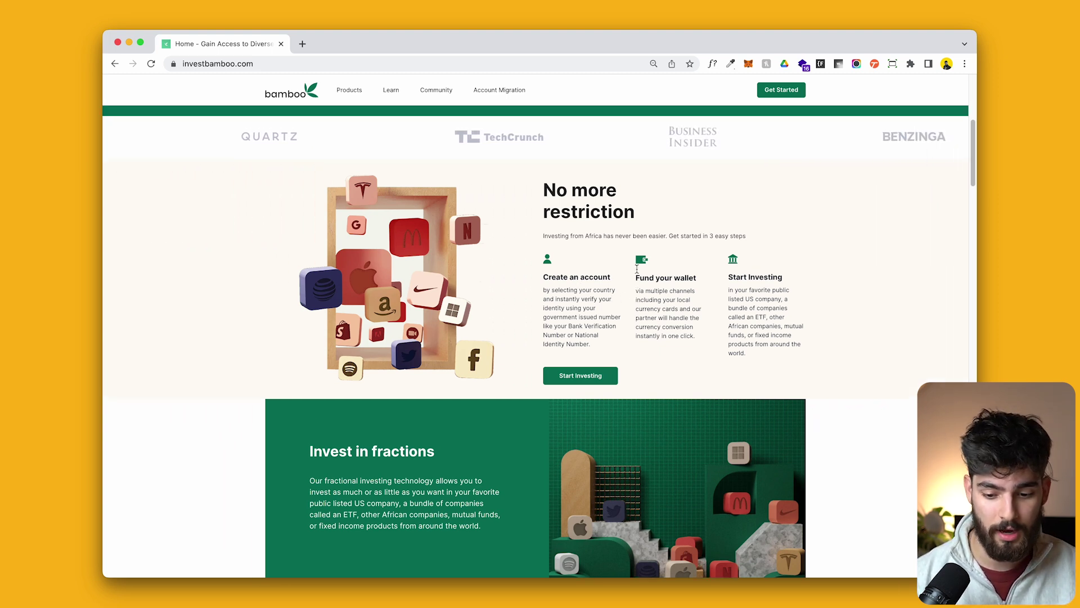
{"action": "scroll", "coordinate": [648, 276], "scroll_direction": "down", "scroll_amount": 1}
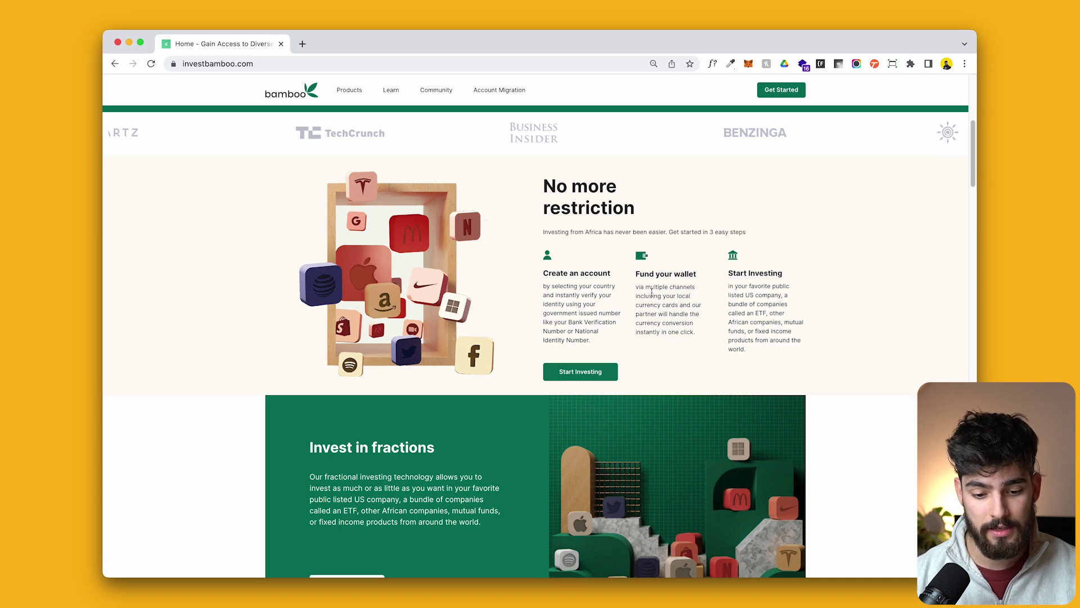
{"action": "scroll", "coordinate": [651, 292], "scroll_direction": "down", "scroll_amount": 3}
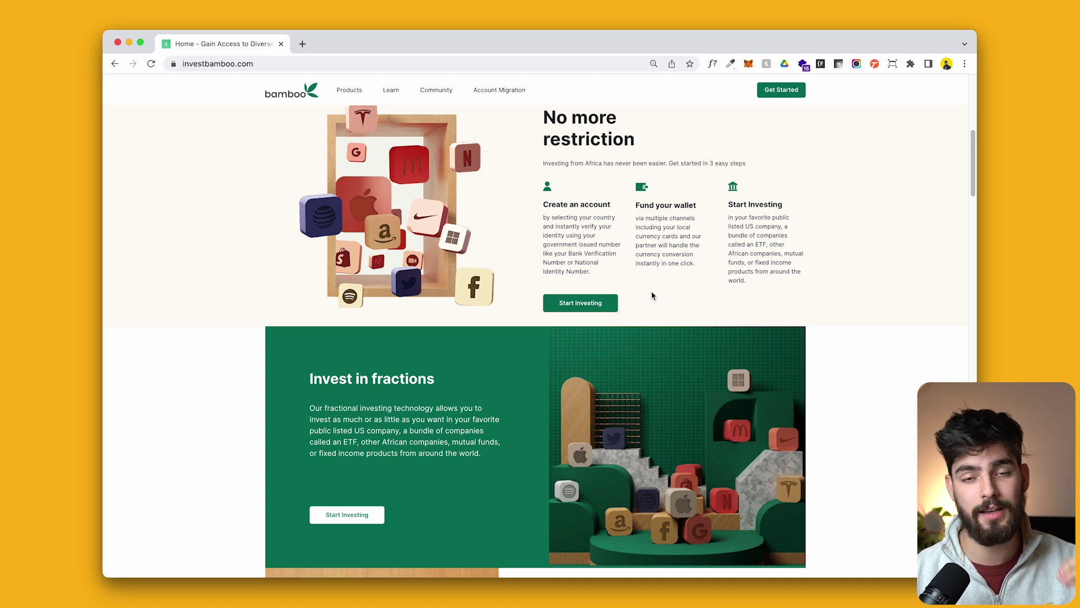
{"action": "scroll", "coordinate": [653, 295], "scroll_direction": "up", "scroll_amount": 2}
{"action": "key", "text": "super+Tab"}
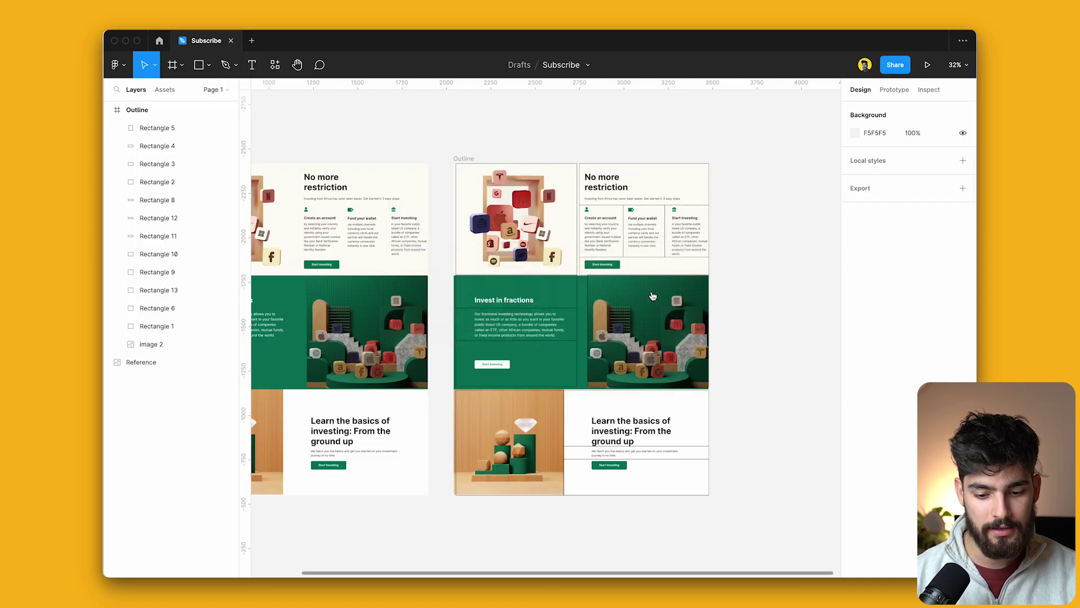
{"action": "scroll", "coordinate": [748, 319], "scroll_direction": "left", "scroll_amount": 5}
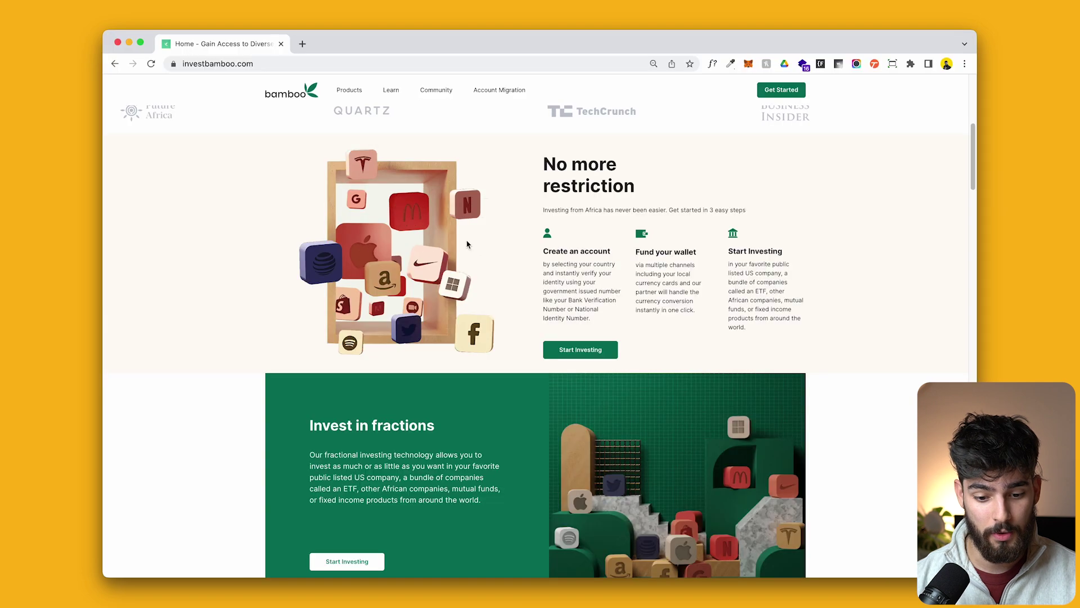
{"action": "scroll", "coordinate": [466, 365], "scroll_direction": "down", "scroll_amount": 10}
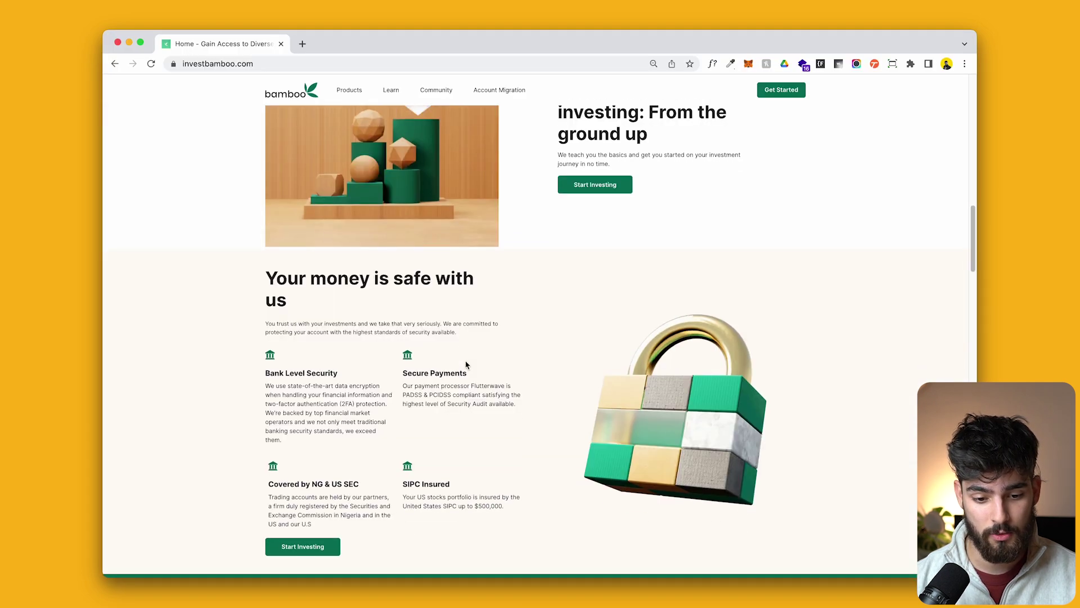
{"action": "scroll", "coordinate": [466, 364], "scroll_direction": "up", "scroll_amount": 10}
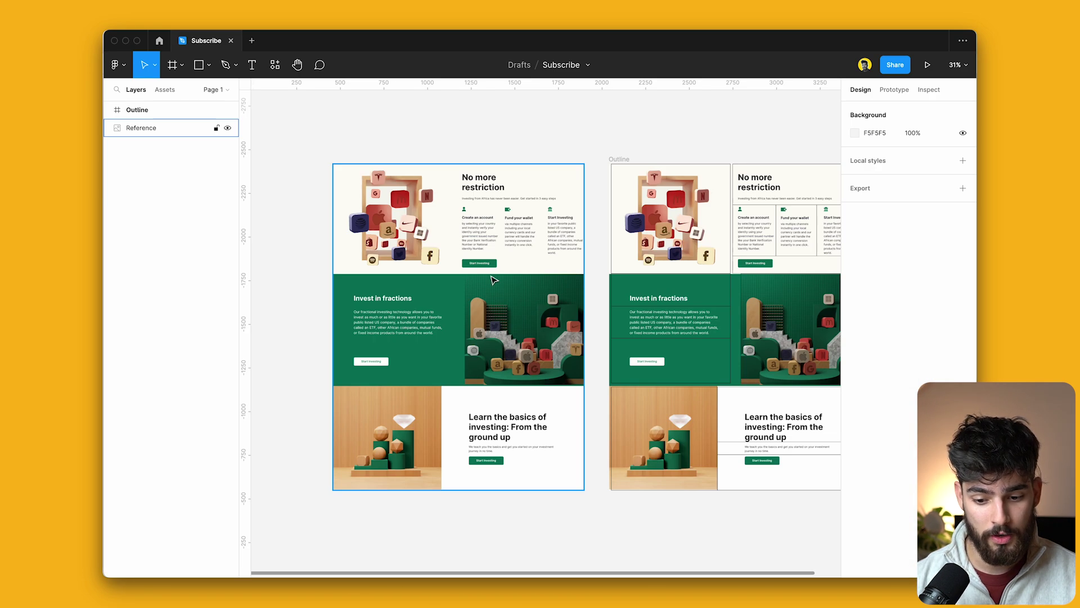
{"action": "scroll", "coordinate": [493, 280], "scroll_direction": "up", "scroll_amount": 3}
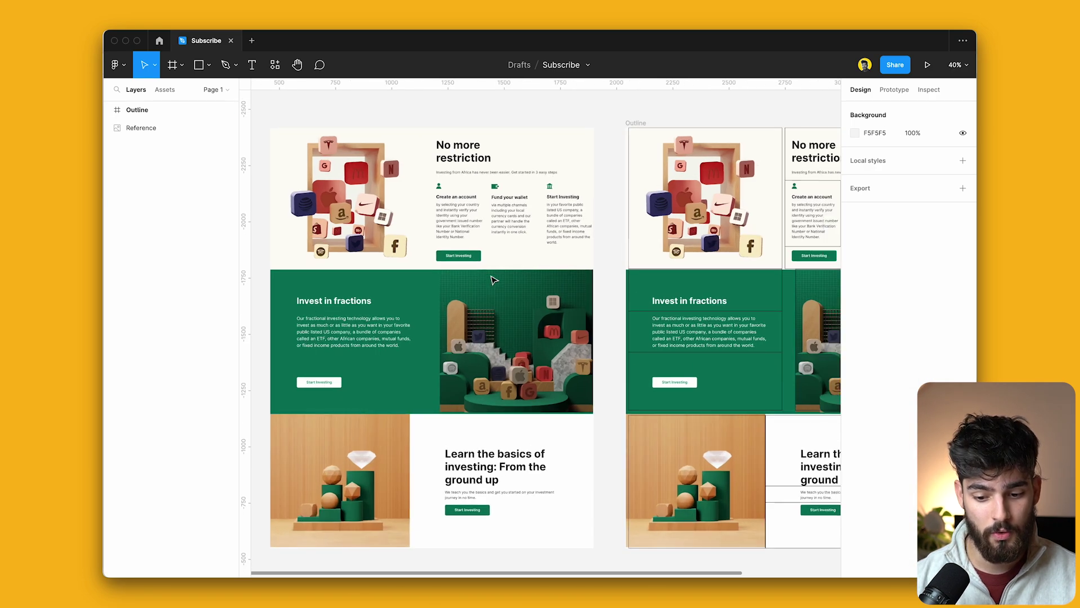
{"action": "scroll", "coordinate": [563, 293], "scroll_direction": "right", "scroll_amount": 5}
{"action": "scroll", "coordinate": [711, 301], "scroll_direction": "left", "scroll_amount": 2}
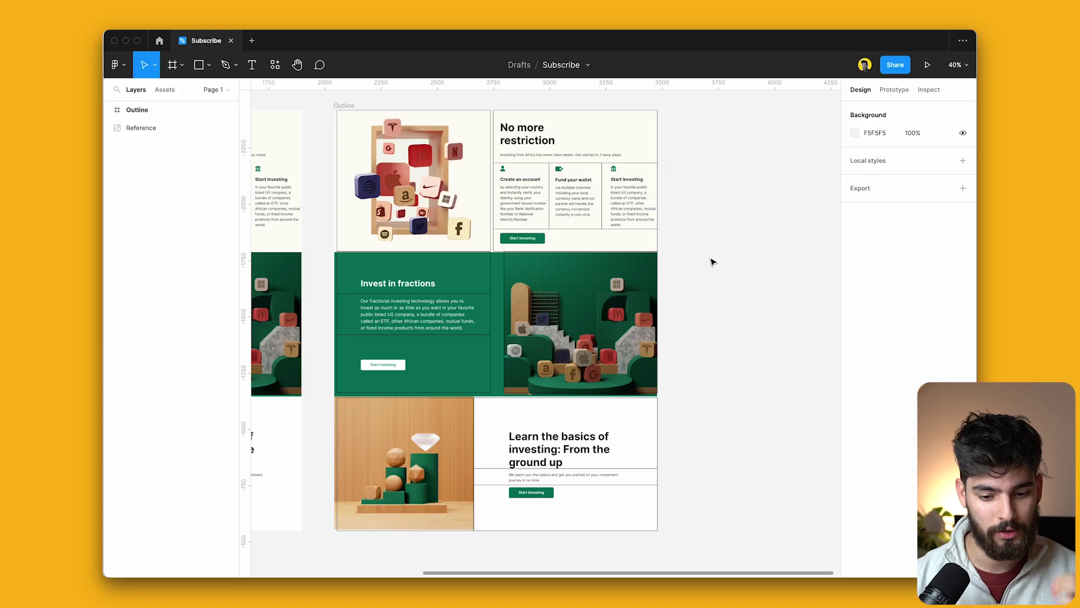
{"action": "scroll", "coordinate": [627, 257], "scroll_direction": "left", "scroll_amount": 3}
{"action": "scroll", "coordinate": [563, 236], "scroll_direction": "up", "scroll_amount": 3}
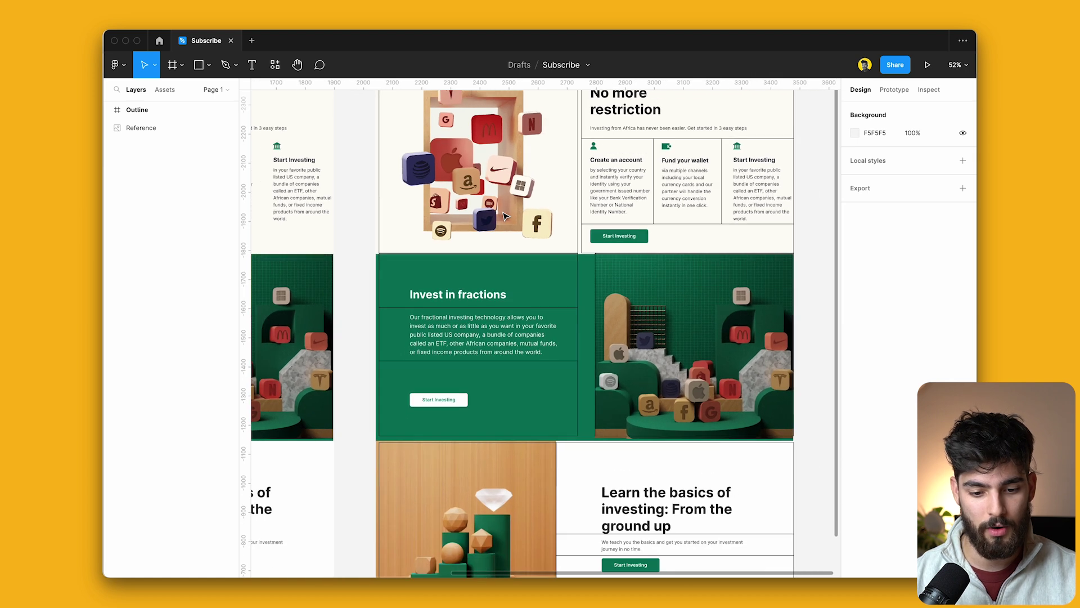
{"action": "scroll", "coordinate": [636, 222], "scroll_direction": "right", "scroll_amount": 2}
{"action": "scroll", "coordinate": [636, 222], "scroll_direction": "down", "scroll_amount": 1}
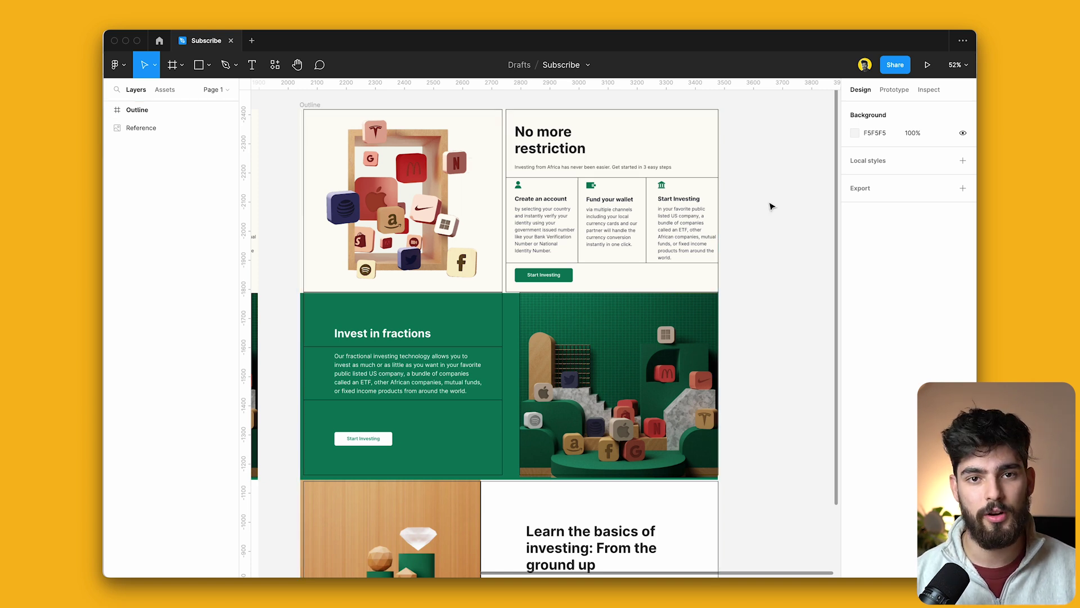
Add a 1440×1024 Desktop frame and move it up level with the Outline frame
{"action": "key", "text": "f"}
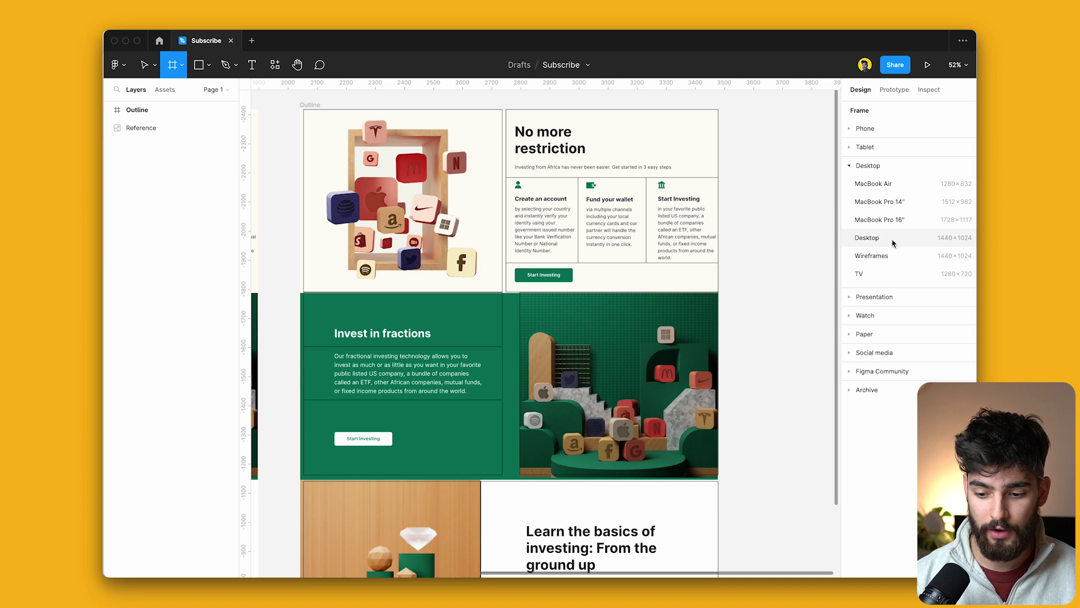
{"action": "left_click", "coordinate": [900, 238]}
{"action": "left_click_drag", "start_coordinate": [634, 271], "coordinate": [639, 225]}
{"action": "scroll", "coordinate": [555, 188], "scroll_direction": "right", "scroll_amount": 1}
{"action": "scroll", "coordinate": [554, 188], "scroll_direction": "down", "scroll_amount": 1}
{"action": "scroll", "coordinate": [555, 187], "scroll_direction": "right", "scroll_amount": 1}
{"action": "scroll", "coordinate": [555, 188], "scroll_direction": "down", "scroll_amount": 1}
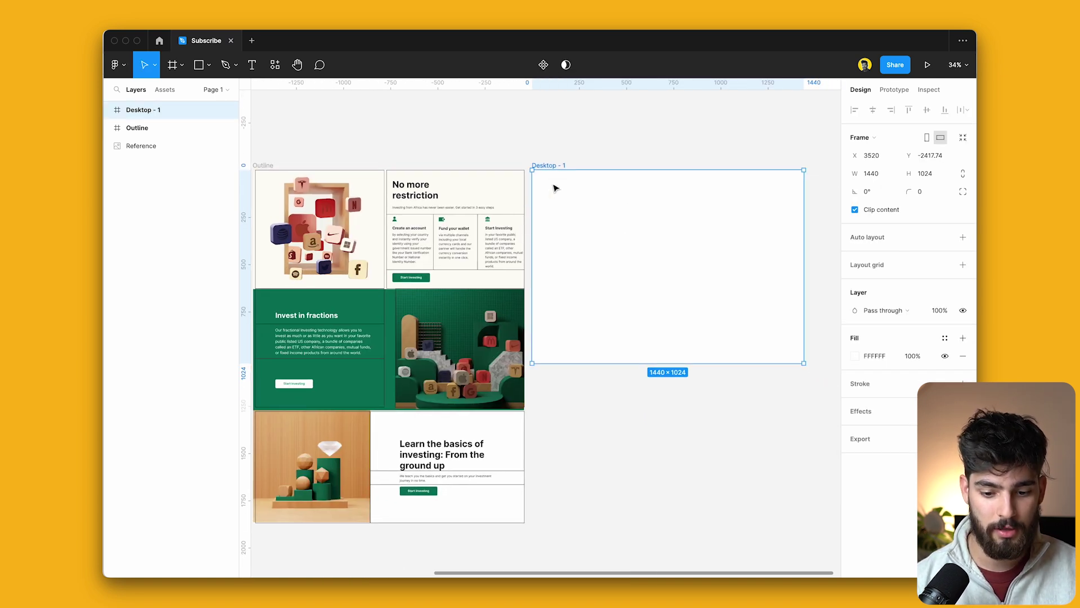
{"action": "scroll", "coordinate": [603, 238], "scroll_direction": "left", "scroll_amount": 3}
{"action": "scroll", "coordinate": [603, 238], "scroll_direction": "down", "scroll_amount": 1}
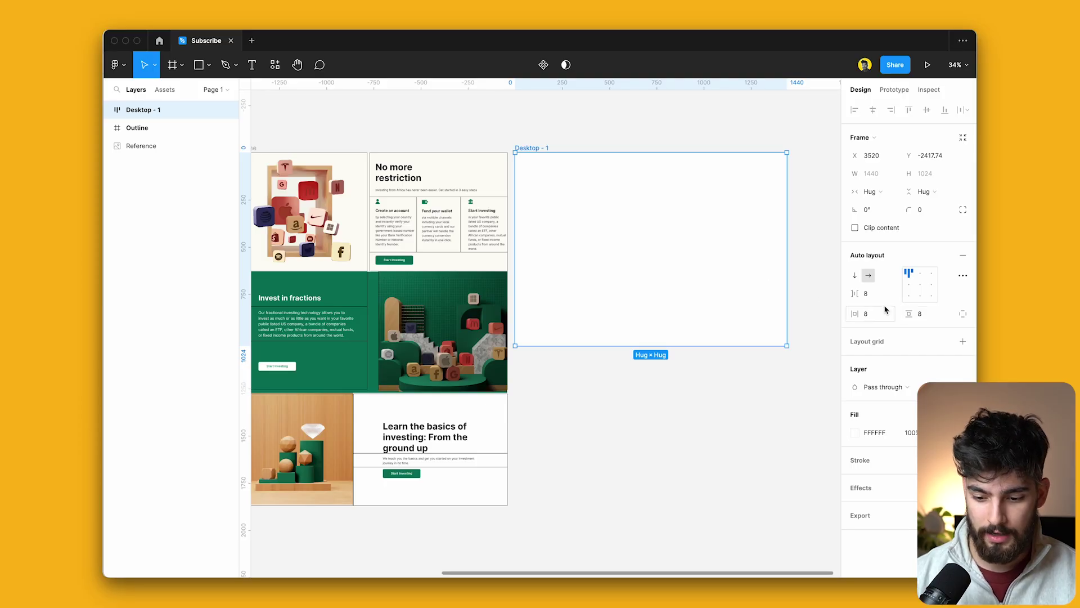
Give the Desktop frame 144 side padding and 0 top/bottom padding
{"action": "left_click_drag", "start_coordinate": [869, 318], "coordinate": [893, 314]}
{"action": "scroll", "coordinate": [631, 359], "scroll_direction": "left", "scroll_amount": 2}
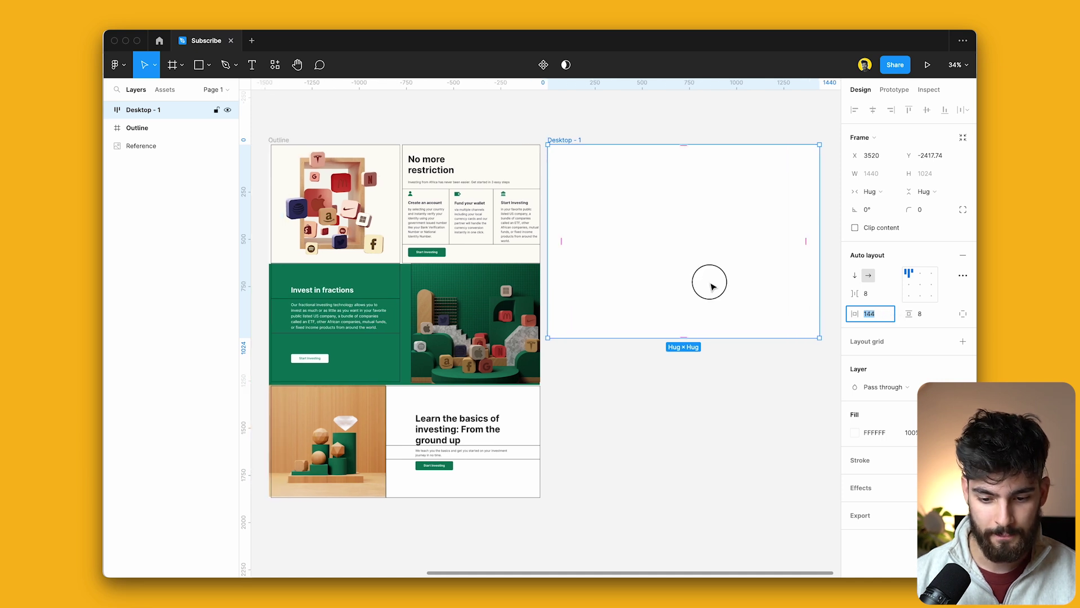
{"action": "key", "text": "r"}
{"action": "mouse_move", "coordinate": [671, 236]}
{"action": "left_mouse_down"}
{"action": "mouse_move", "coordinate": [726, 280]}
{"action": "mouse_move", "coordinate": [682, 360]}
{"action": "mouse_move", "coordinate": [765, 371]}
{"action": "left_mouse_up"}
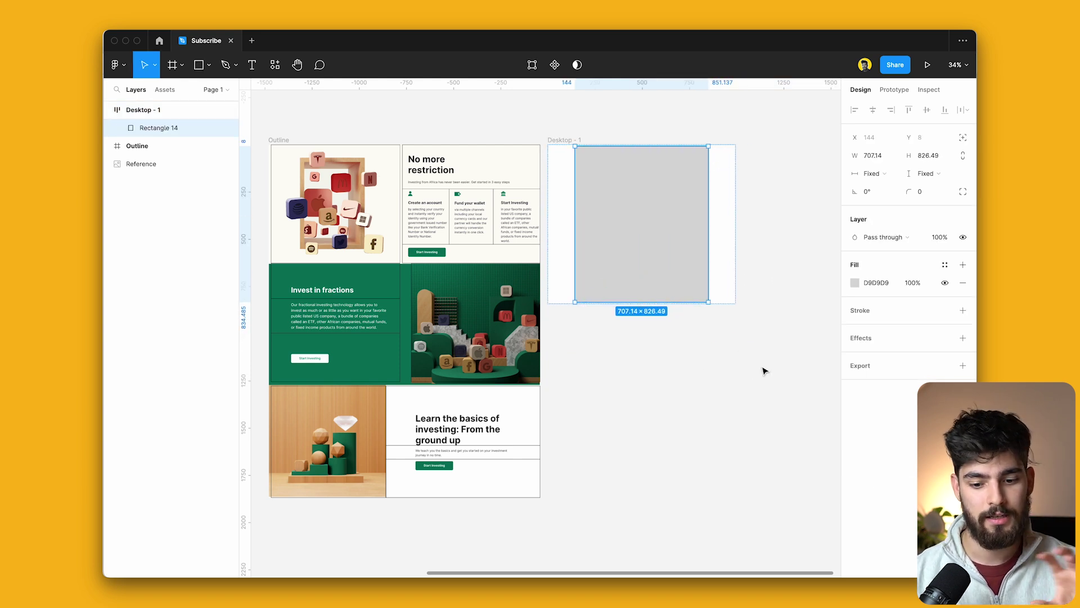
{"action": "key", "text": "Delete"}
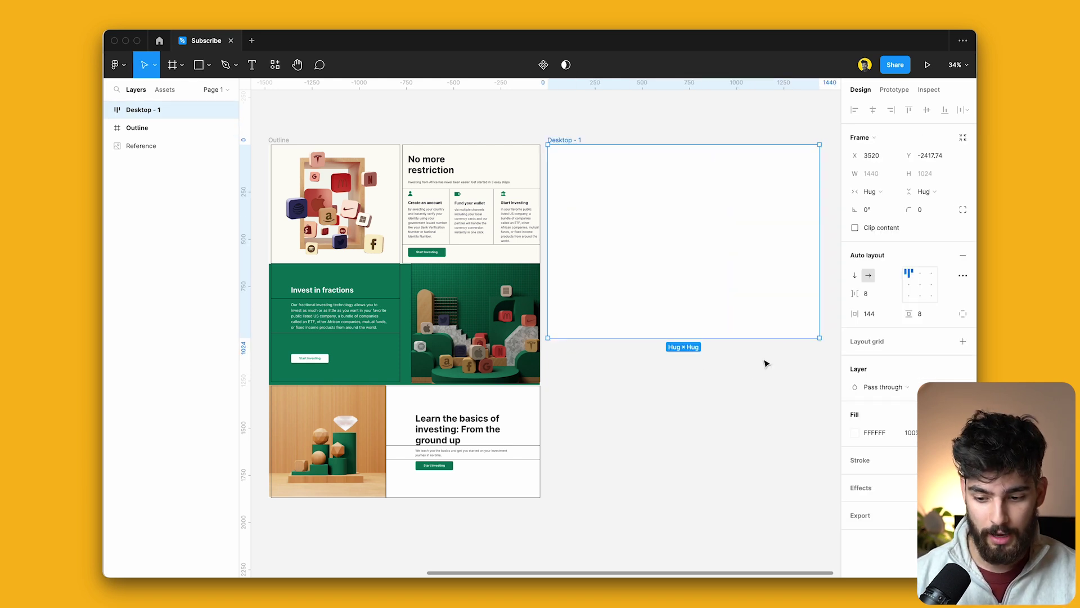
{"action": "left_click", "coordinate": [919, 315]}
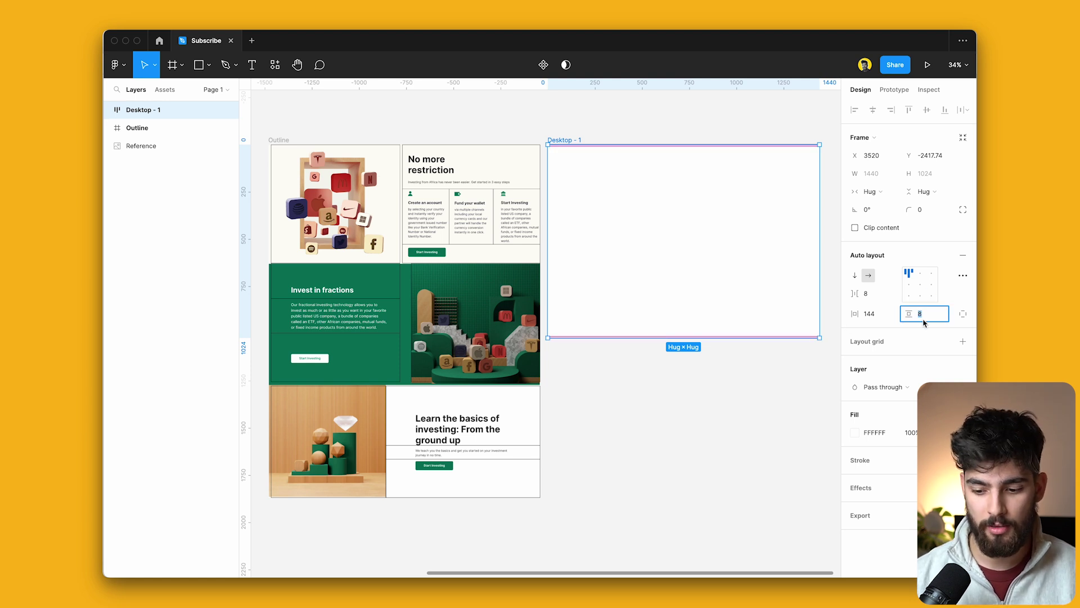
{"action": "type", "text": "0"}
{"action": "key", "text": "Return"}
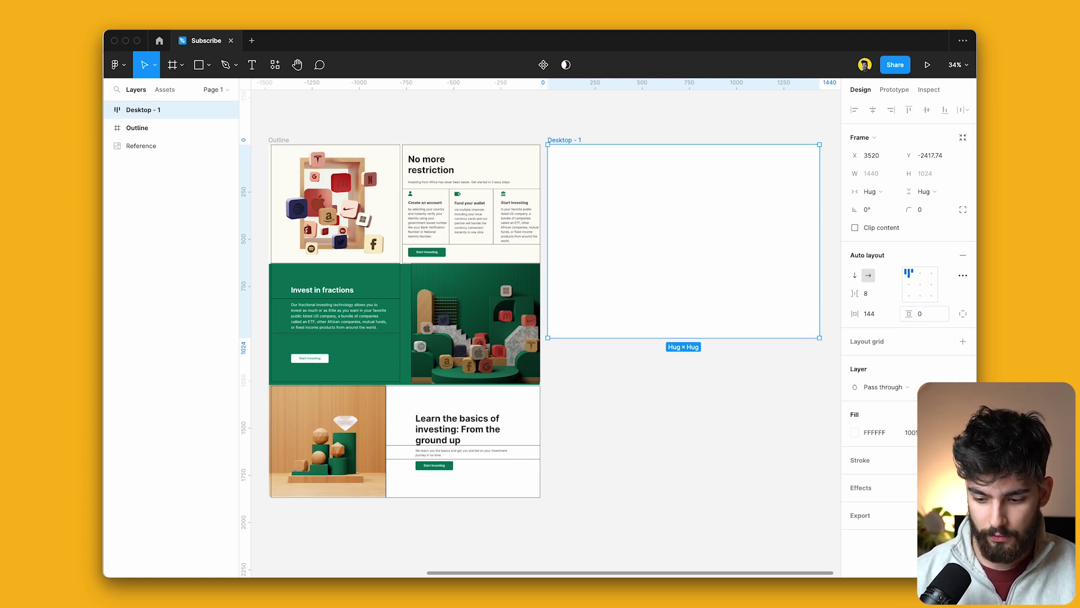
Switch the frame's auto layout to vertical, test it with placeholder rectangles, then delete them
{"action": "left_click", "coordinate": [857, 278]}
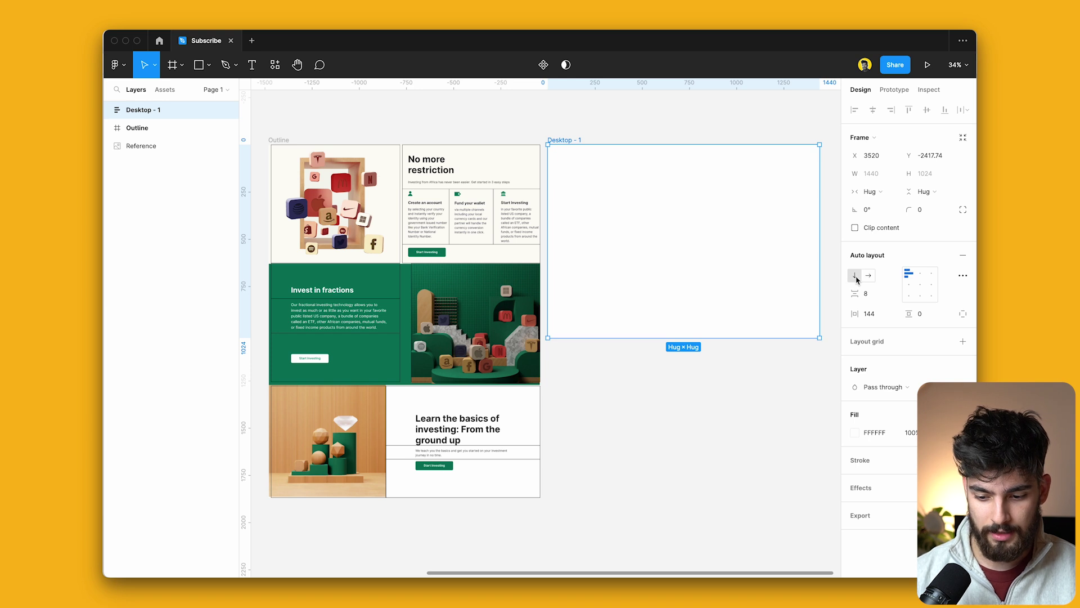
{"action": "key", "text": "r"}
{"action": "left_click_drag", "start_coordinate": [618, 200], "coordinate": [714, 304]}
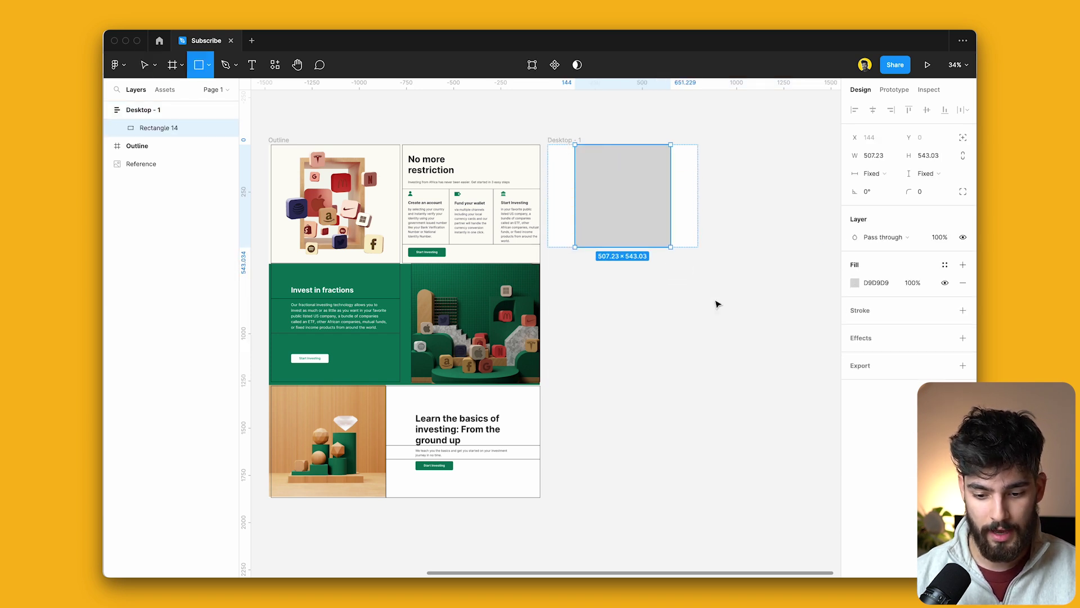
{"action": "key", "text": "ctrl+d"}
{"action": "key", "text": "ctrl+d"}
{"action": "key", "text": "ctrl+z"}
{"action": "key", "text": "ctrl+z"}
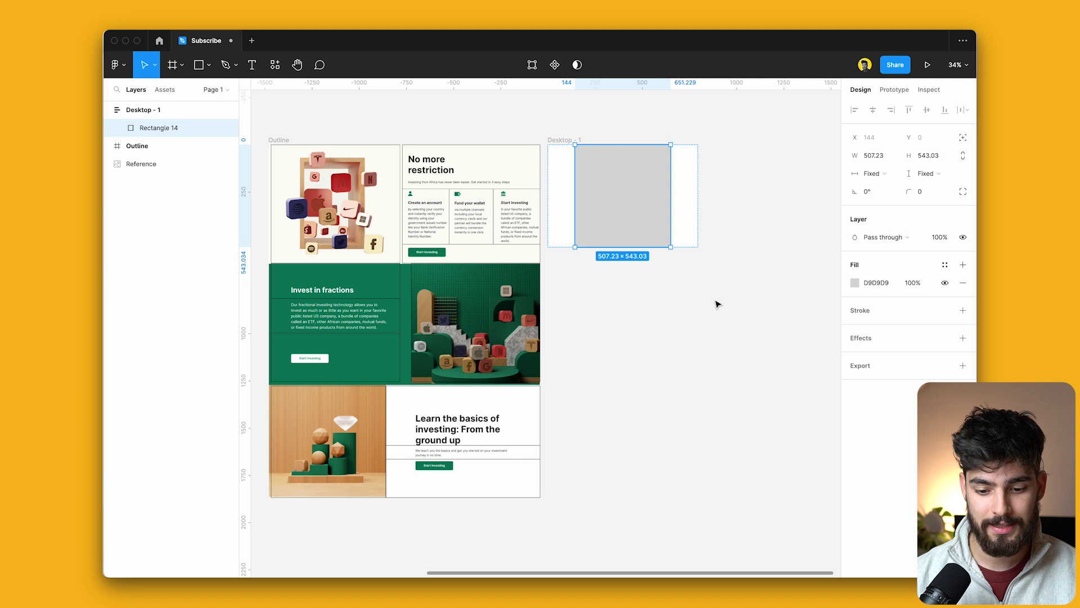
{"action": "key", "text": "Delete"}
{"action": "scroll", "coordinate": [719, 259], "scroll_direction": "down", "scroll_amount": 2}
{"action": "scroll", "coordinate": [720, 260], "scroll_direction": "left", "scroll_amount": 2}
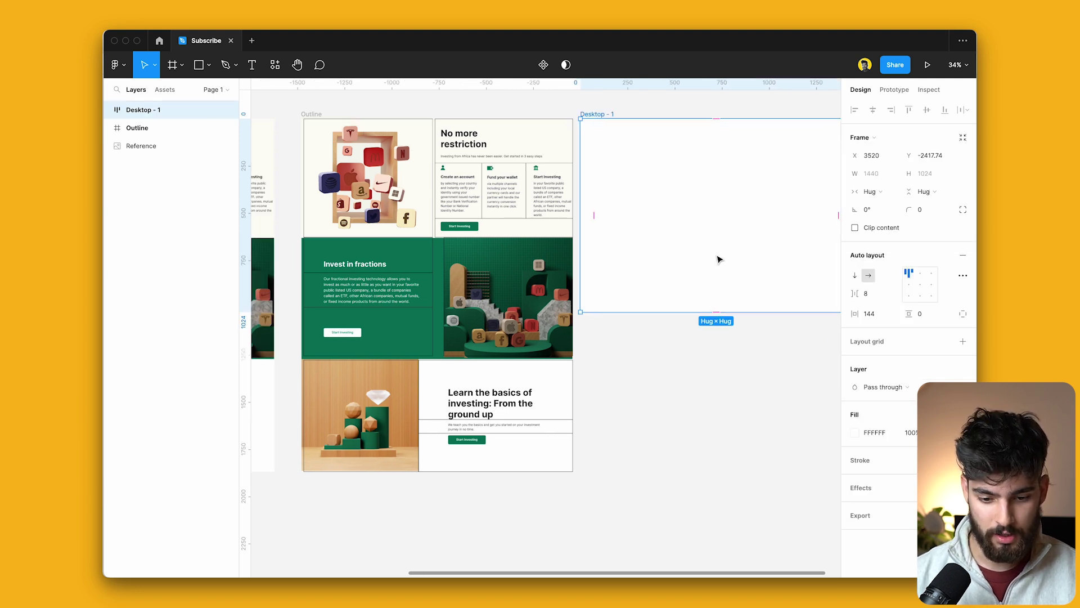
Shrink the Outline frame to its top section and fit both frames in view
{"action": "scroll", "coordinate": [389, 110], "scroll_direction": "up", "scroll_amount": 5}
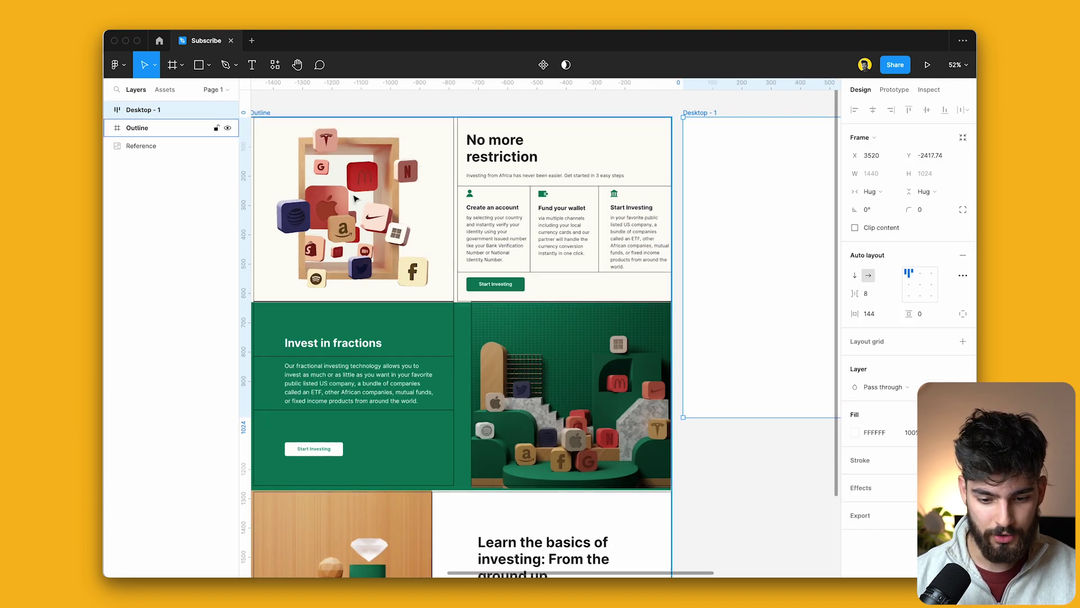
{"action": "scroll", "coordinate": [383, 177], "scroll_direction": "down", "scroll_amount": 5}
{"action": "scroll", "coordinate": [360, 211], "scroll_direction": "up", "scroll_amount": 5}
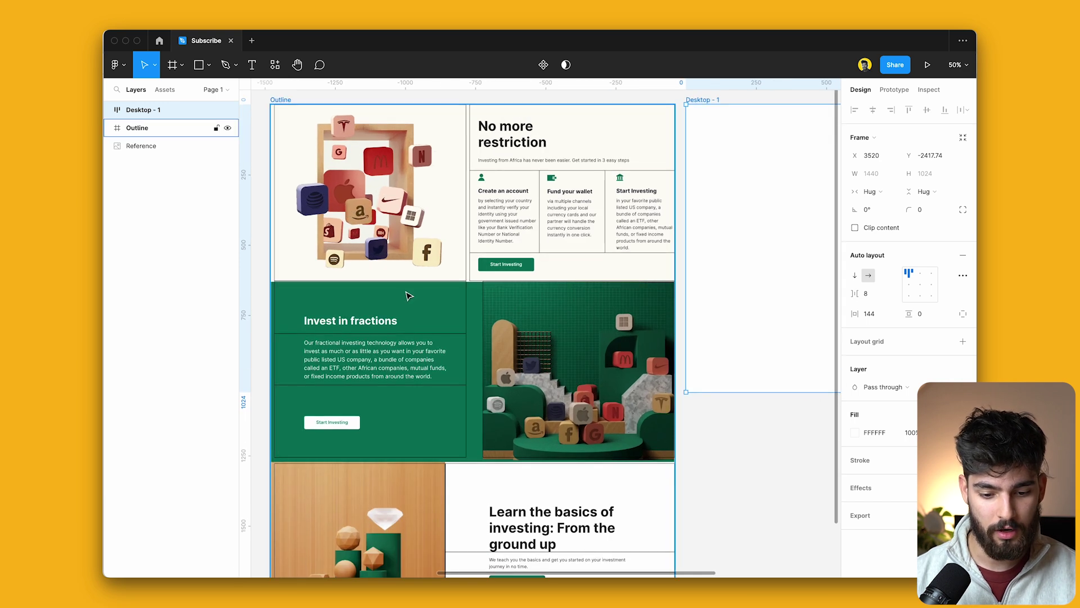
{"action": "left_click", "coordinate": [284, 101]}
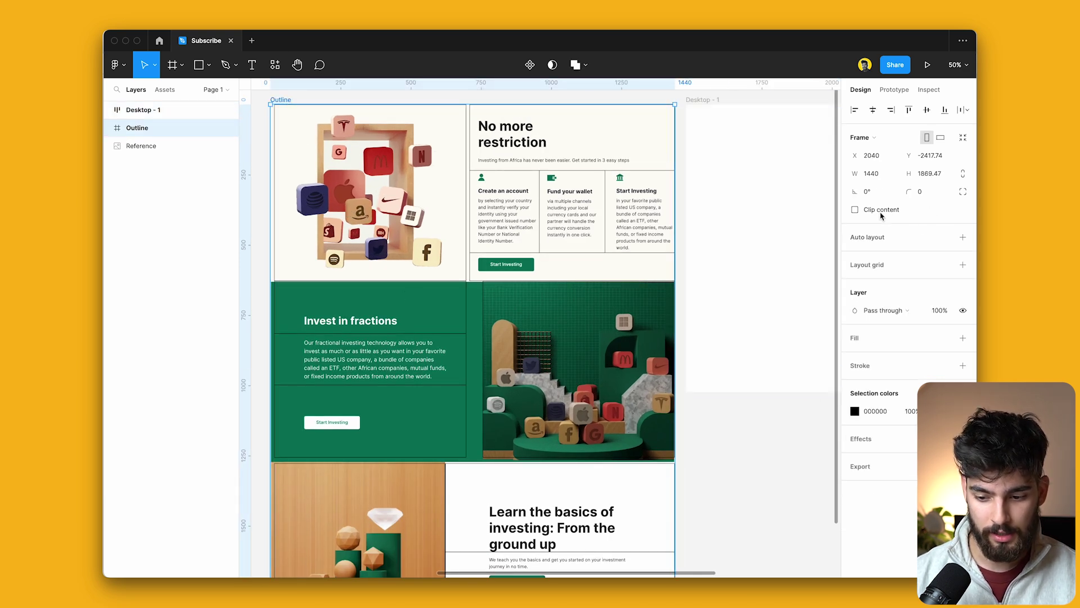
{"action": "key", "text": "shift+1"}
{"action": "left_click_drag", "start_coordinate": [566, 495], "coordinate": [563, 262]}
{"action": "scroll", "coordinate": [440, 182], "scroll_direction": "up", "scroll_amount": 3}
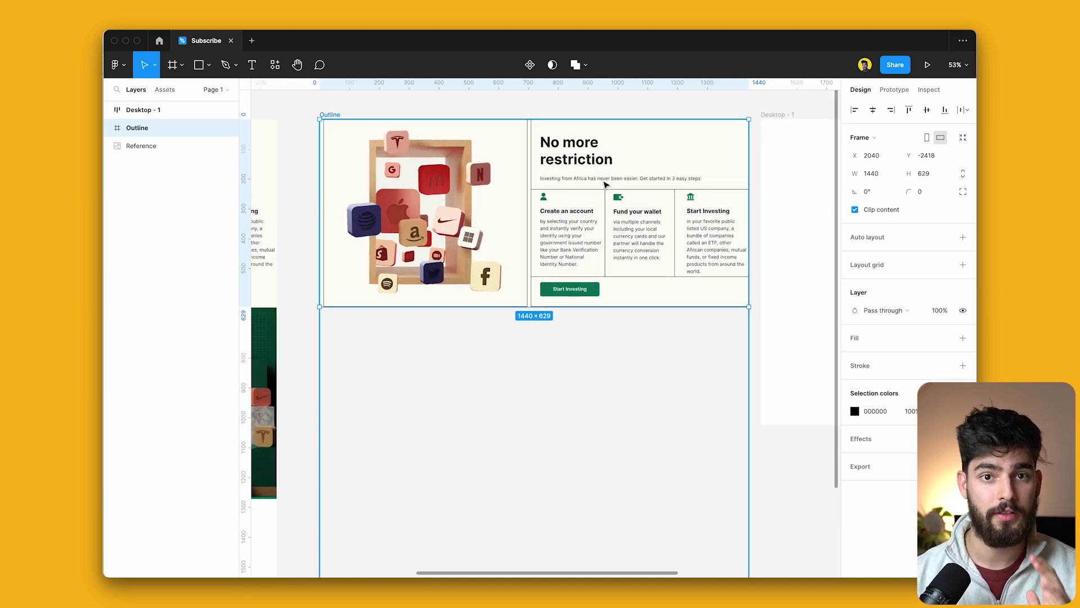
{"action": "key", "text": "shift+1"}
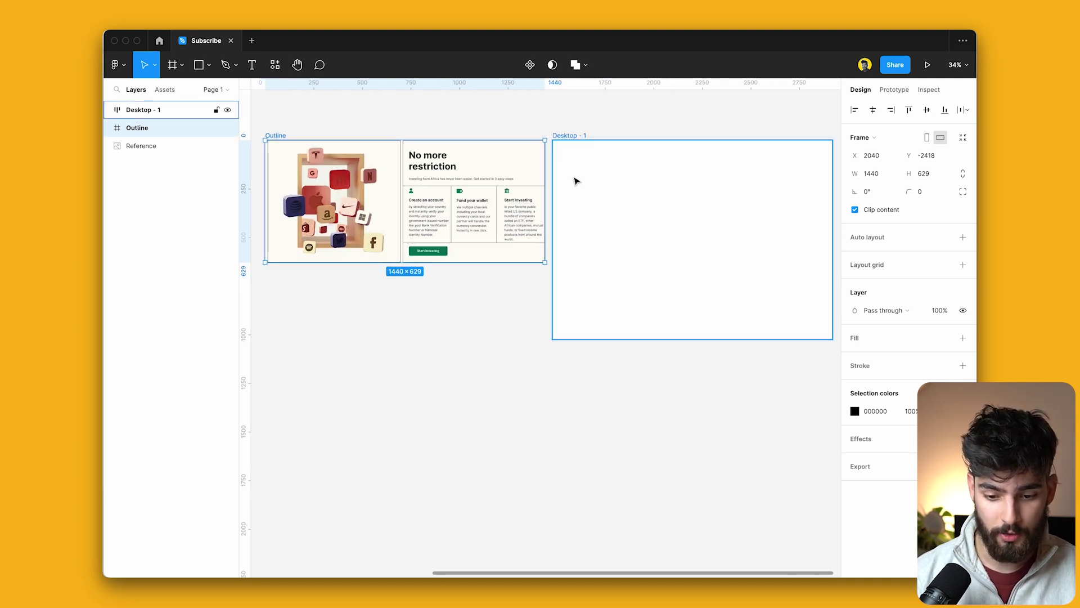
Draw a square Frame 1 inside Desktop - 1, then fix Desktop - 1's width at 1440
{"action": "key", "text": "f"}
{"action": "left_click_drag", "start_coordinate": [581, 140], "coordinate": [688, 275]}
{"action": "left_click", "coordinate": [719, 176]}
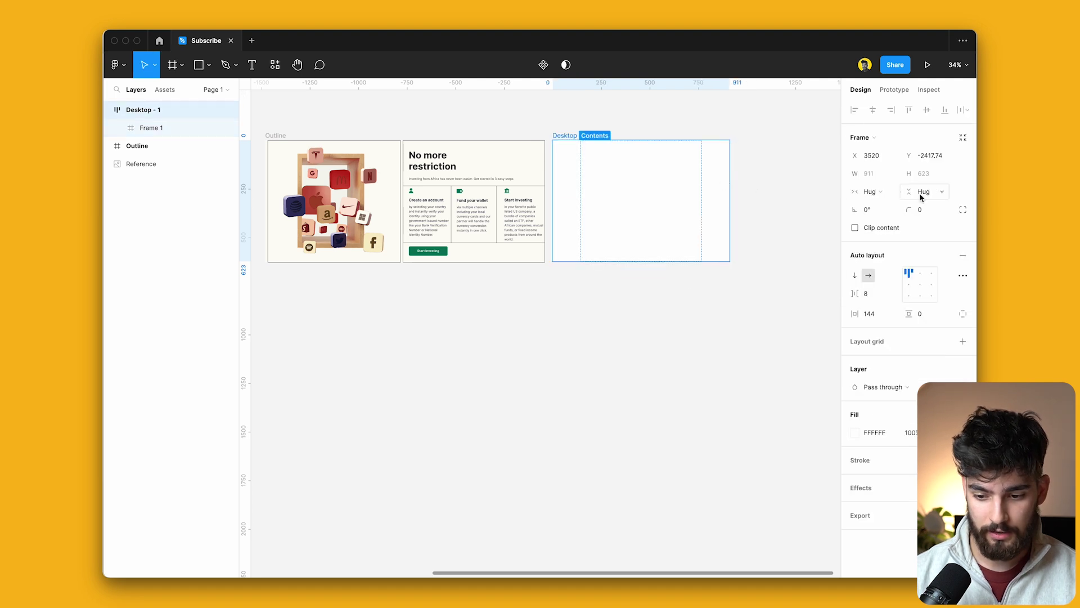
{"action": "left_click", "coordinate": [881, 190]}
{"action": "left_click", "coordinate": [884, 181]}
{"action": "type", "text": "1440"}
{"action": "key", "text": "Return"}
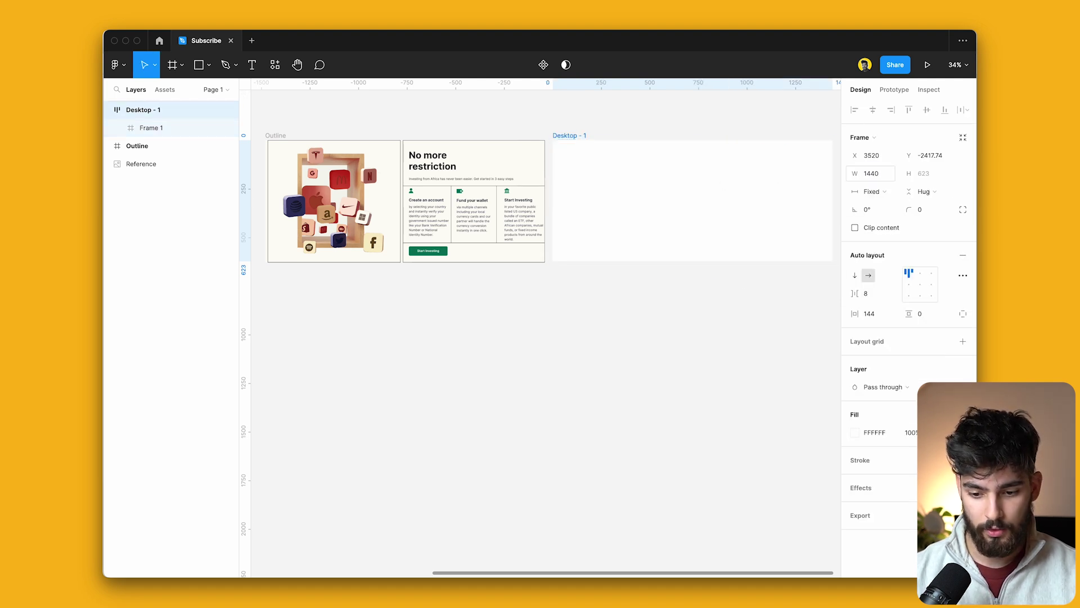
{"action": "left_click", "coordinate": [644, 205]}
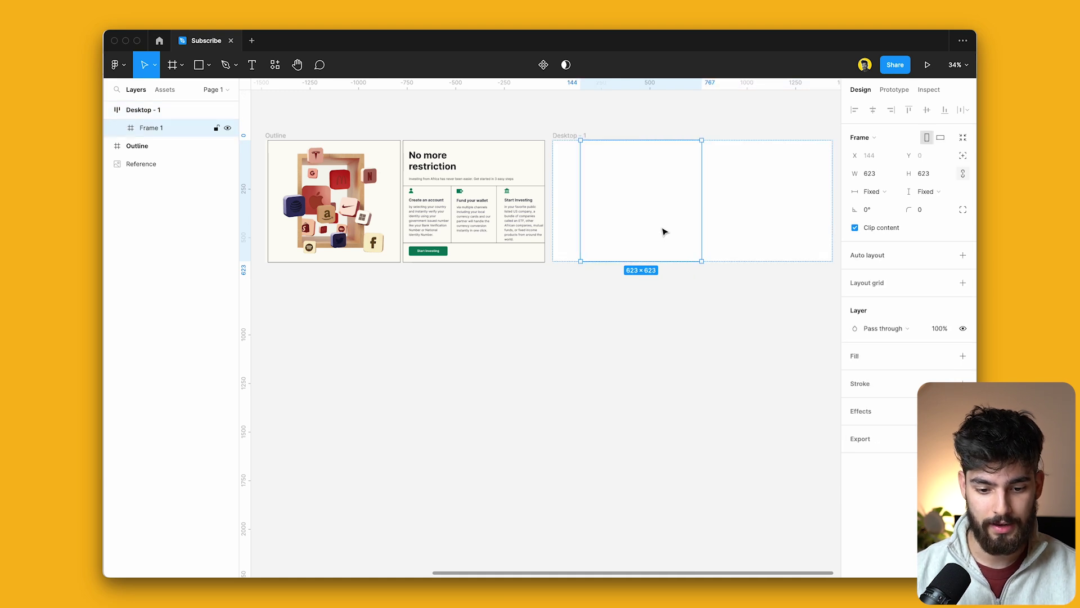
{"action": "scroll", "coordinate": [498, 298], "scroll_direction": "down", "scroll_amount": 3}
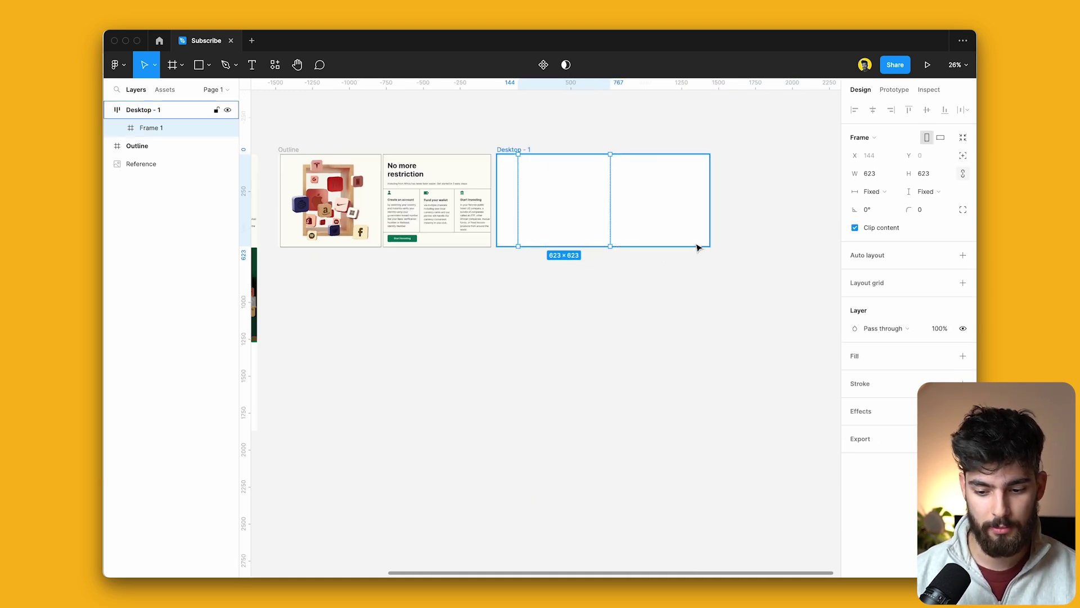
{"action": "left_click", "coordinate": [645, 204]}
{"action": "left_click", "coordinate": [572, 208]}
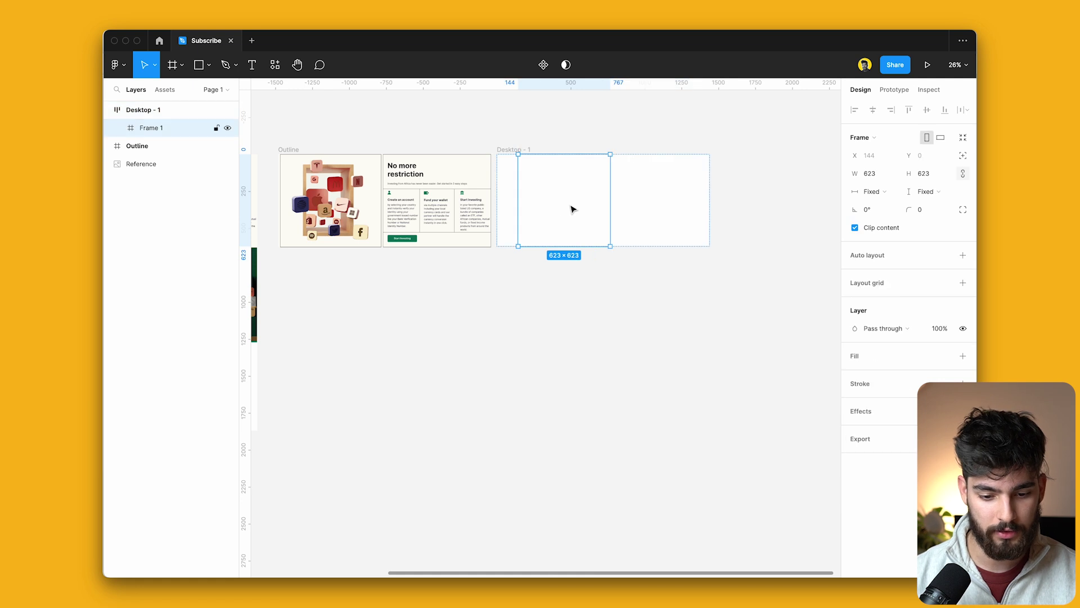
{"action": "scroll", "coordinate": [310, 217], "scroll_direction": "up", "scroll_amount": 3}
Copy the app-icons image 2 from Outline into Desktop - 1, scaled to 623 px tall
{"action": "left_click", "coordinate": [329, 166]}
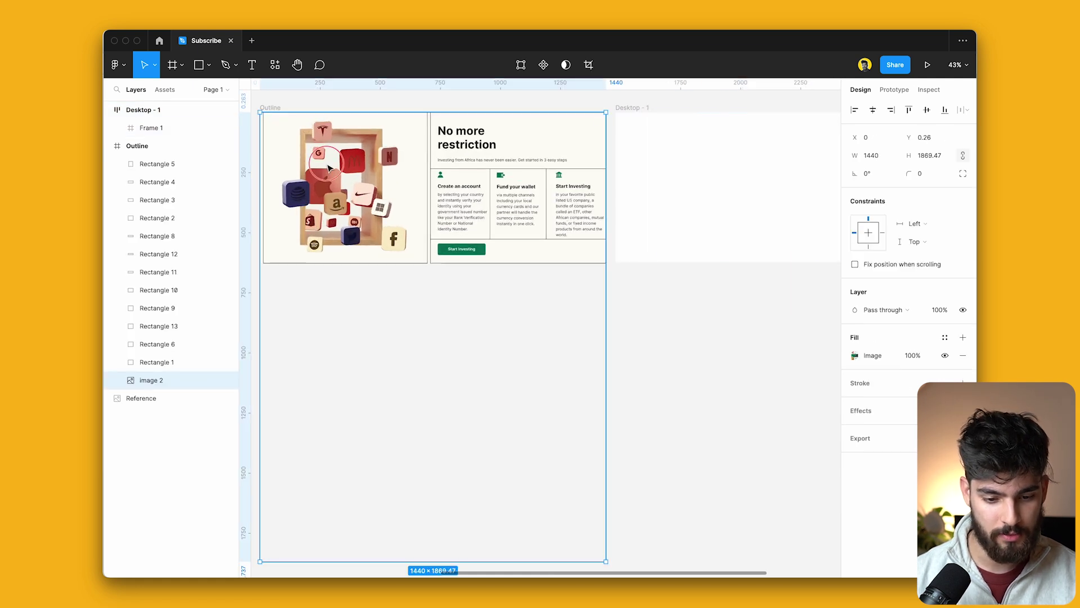
{"action": "key", "text": "ctrl+c"}
{"action": "left_click", "coordinate": [690, 222]}
{"action": "key", "text": "ctrl+v"}
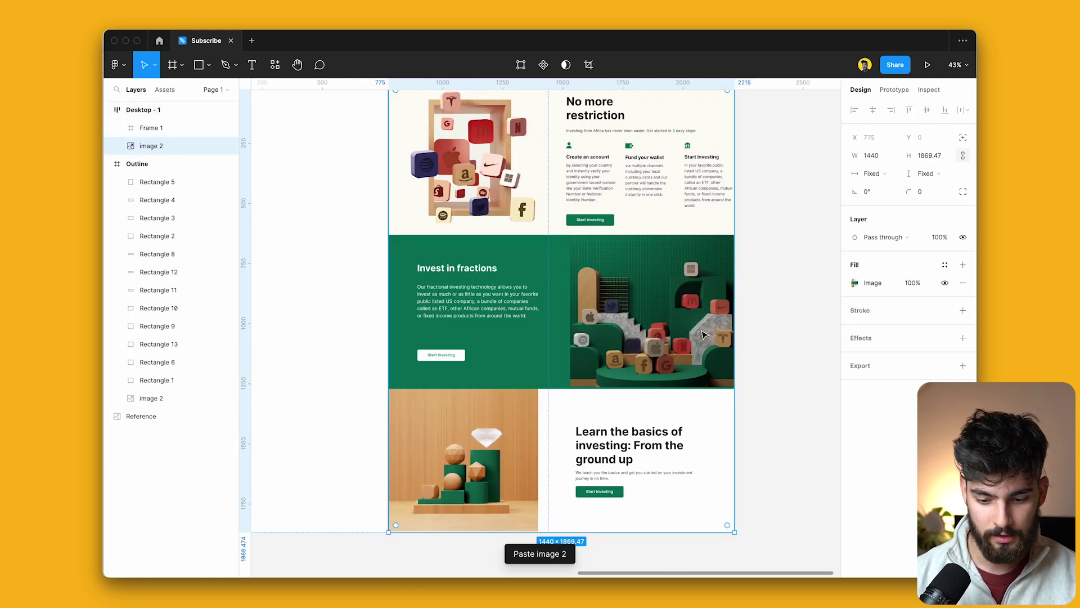
{"action": "left_click_drag", "start_coordinate": [715, 530], "coordinate": [529, 235]}
{"action": "scroll", "coordinate": [349, 173], "scroll_direction": "left", "scroll_amount": 3}
{"action": "scroll", "coordinate": [349, 173], "scroll_direction": "up", "scroll_amount": 1}
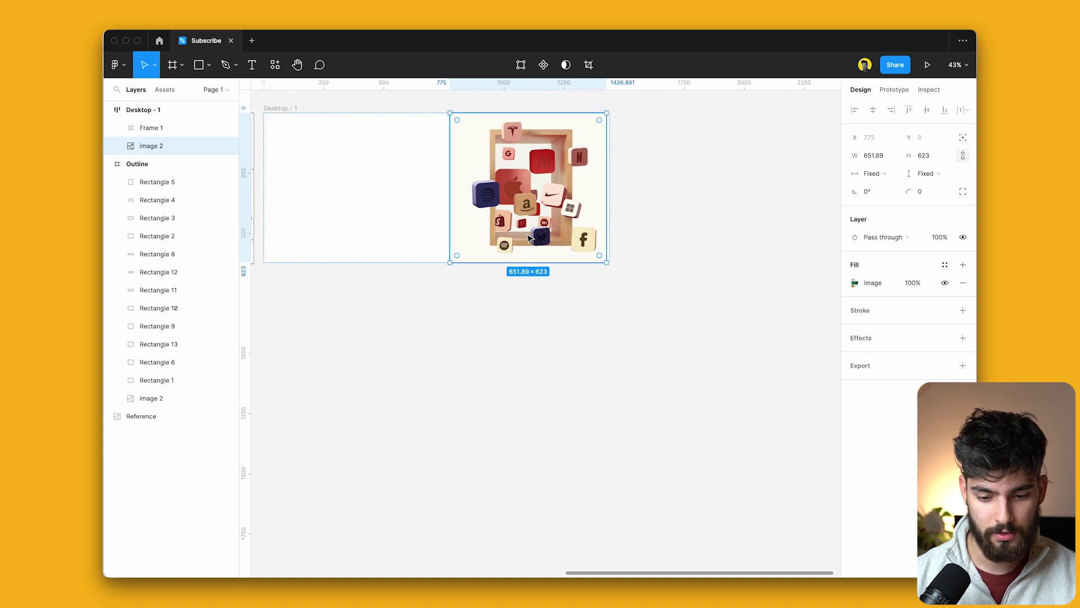
Move the image 2 layer into Frame 1 within Desktop - 1
{"action": "left_click", "coordinate": [342, 172]}
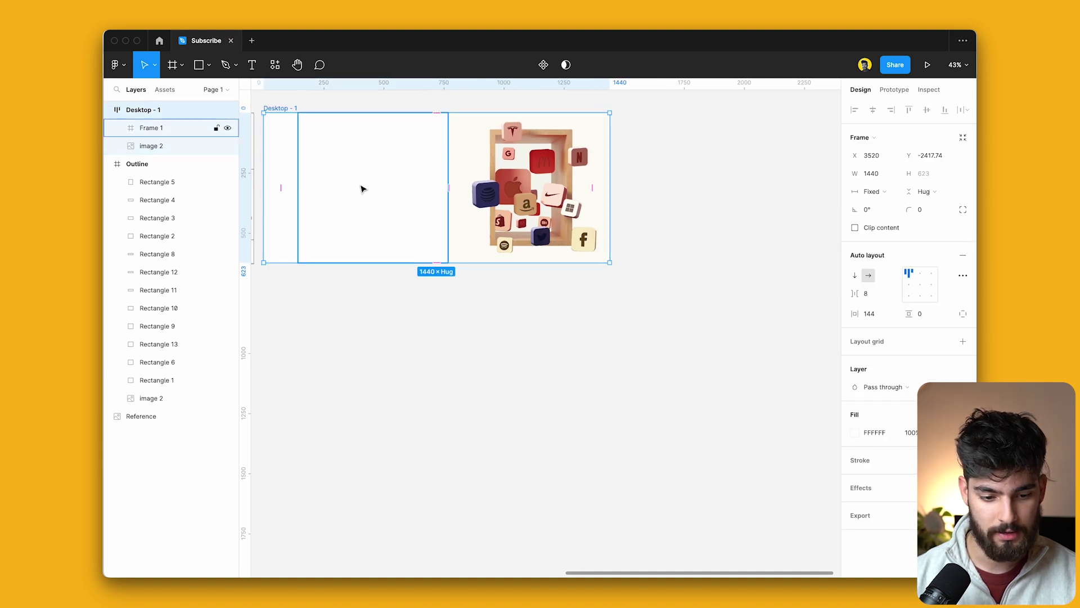
{"action": "left_click_drag", "start_coordinate": [150, 144], "coordinate": [161, 128]}
{"action": "left_click", "coordinate": [519, 399]}
{"action": "scroll", "coordinate": [519, 399], "scroll_direction": "left", "scroll_amount": 3}
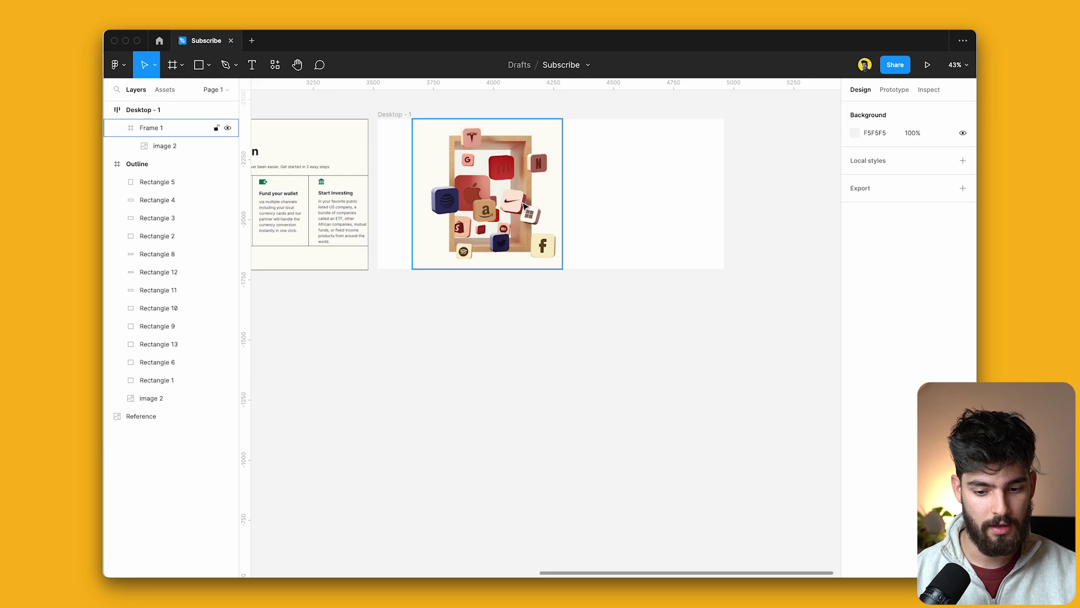
{"action": "scroll", "coordinate": [527, 209], "scroll_direction": "left", "scroll_amount": 4}
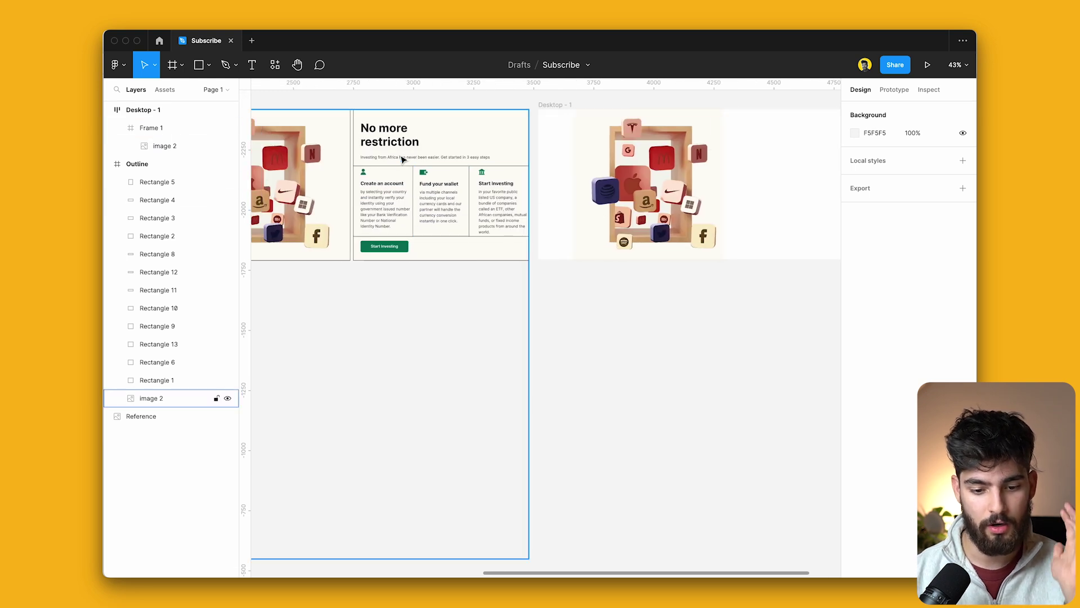
{"action": "scroll", "coordinate": [400, 169], "scroll_direction": "right", "scroll_amount": 2}
{"action": "scroll", "coordinate": [399, 169], "scroll_direction": "down", "scroll_amount": 1}
{"action": "scroll", "coordinate": [324, 148], "scroll_direction": "up", "scroll_amount": 3}
{"action": "scroll", "coordinate": [323, 148], "scroll_direction": "down", "scroll_amount": 5}
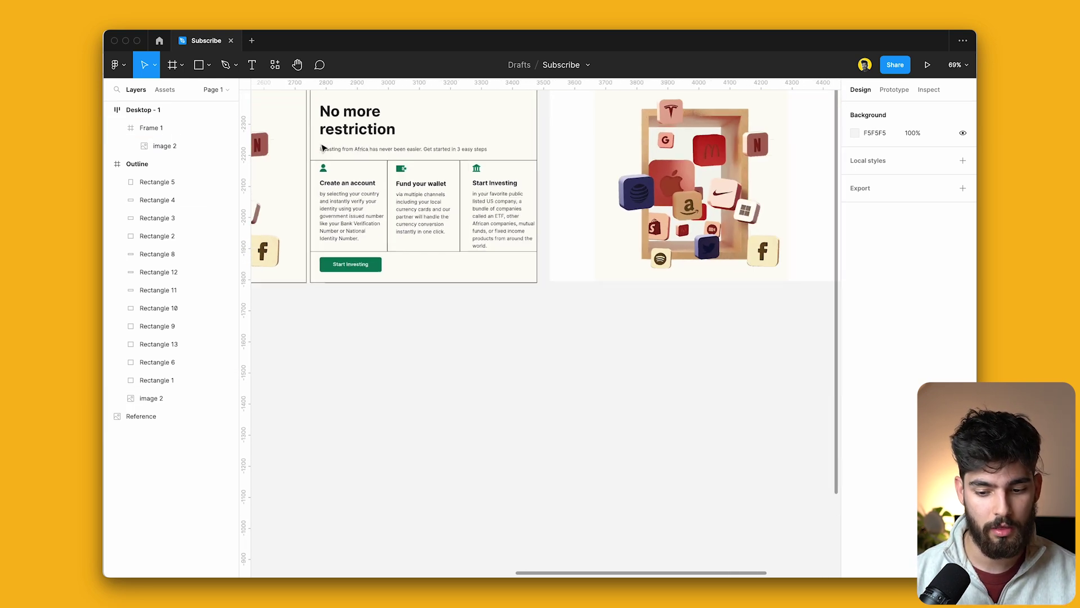
{"action": "left_click", "coordinate": [603, 210]}
{"action": "scroll", "coordinate": [653, 197], "scroll_direction": "left", "scroll_amount": 3}
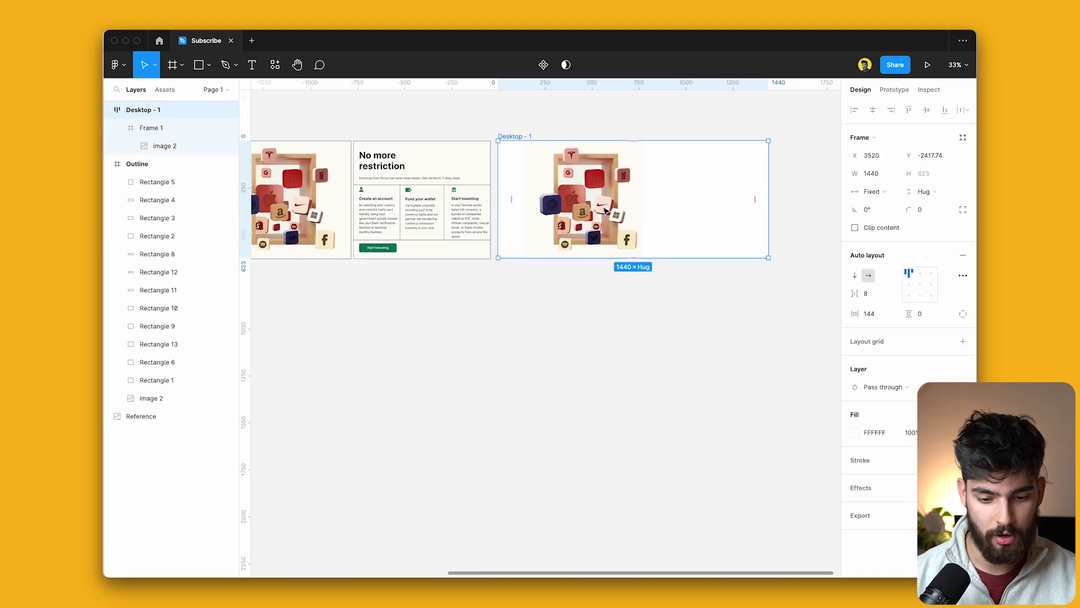
Type 'No more restriction' as a heading in Desktop - 1 at font size 48
{"action": "scroll", "coordinate": [724, 215], "scroll_direction": "up", "scroll_amount": 3}
{"action": "key", "text": "t"}
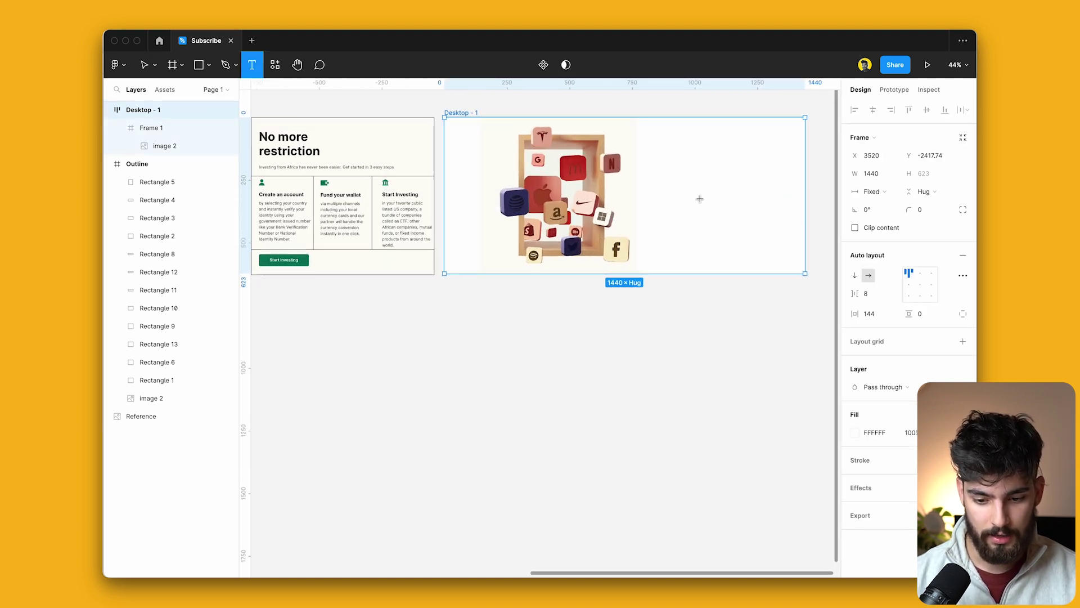
{"action": "left_click", "coordinate": [703, 202]}
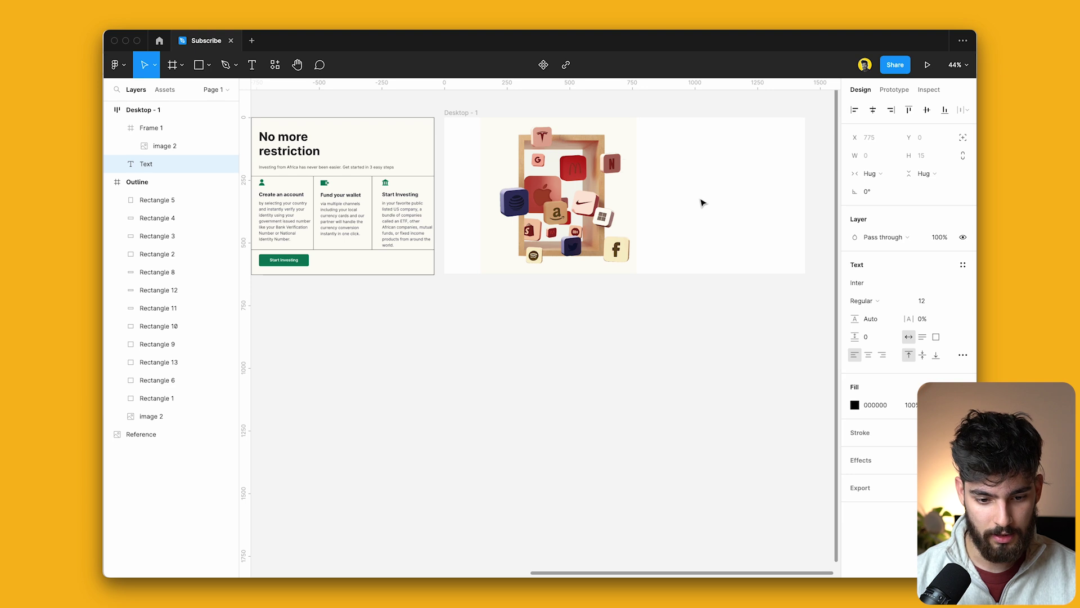
{"action": "type", "text": "No more restriction"}
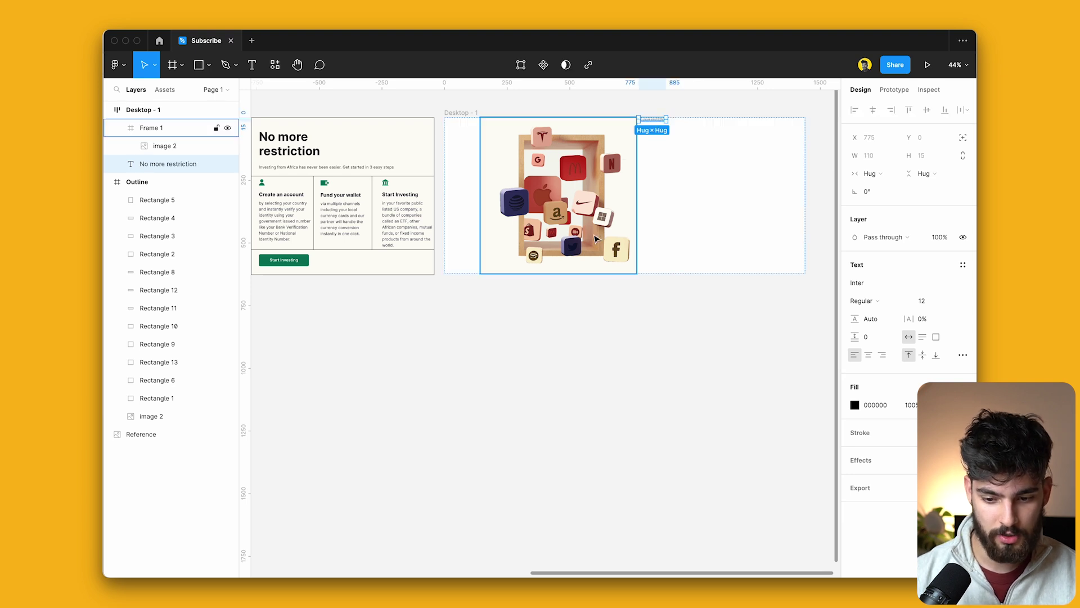
{"action": "scroll", "coordinate": [408, 179], "scroll_direction": "left", "scroll_amount": 3}
{"action": "scroll", "coordinate": [731, 298], "scroll_direction": "right", "scroll_amount": 2}
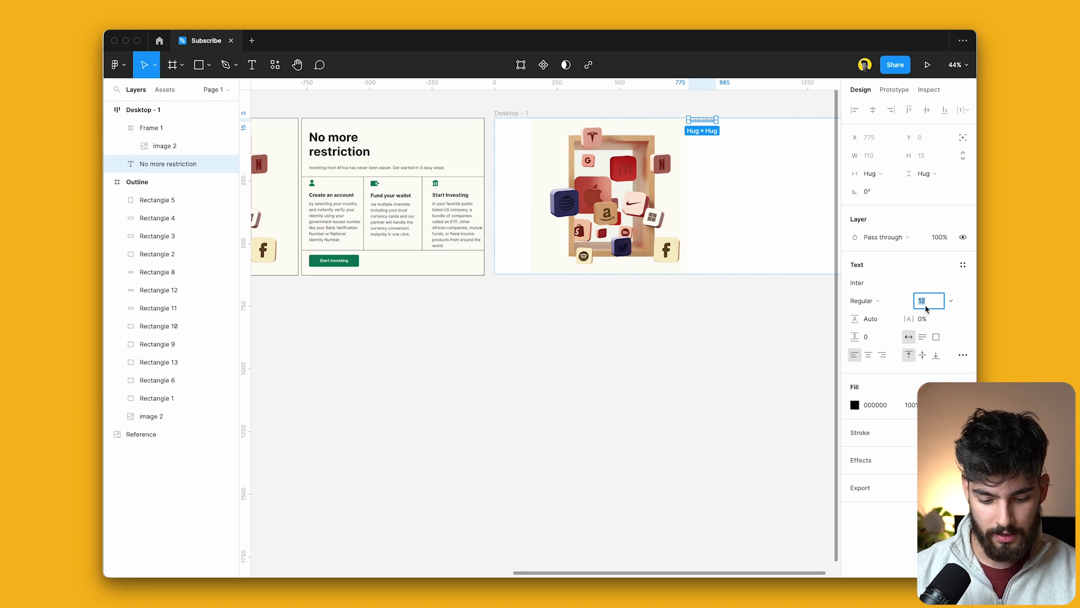
{"action": "key", "text": "Return"}
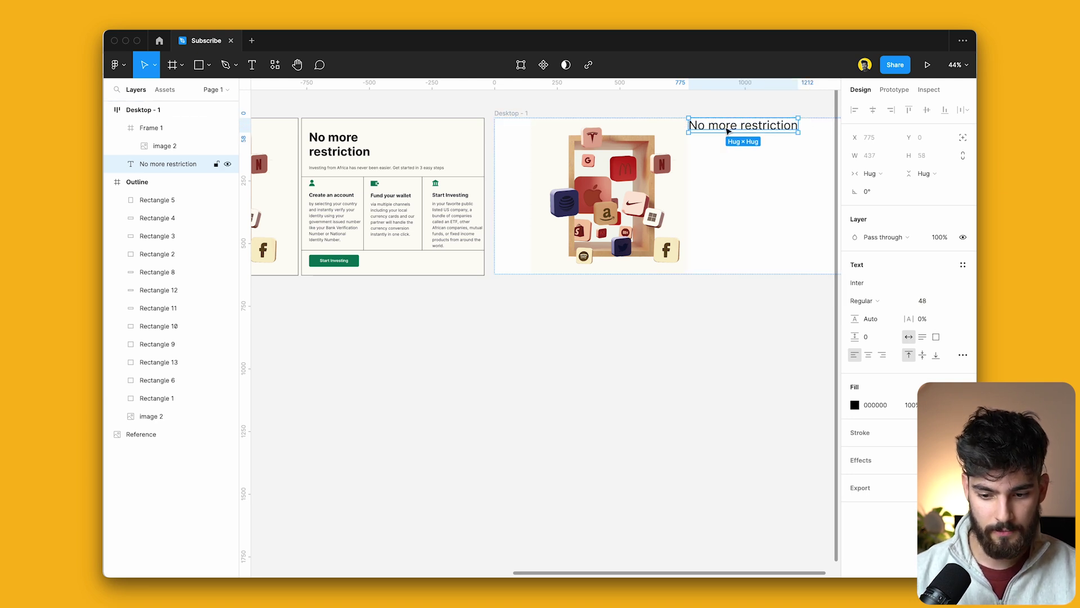
Duplicate the No more restriction heading and shrink the copy to font size 8
{"action": "left_click", "coordinate": [724, 219]}
{"action": "scroll", "coordinate": [723, 218], "scroll_direction": "right", "scroll_amount": 2}
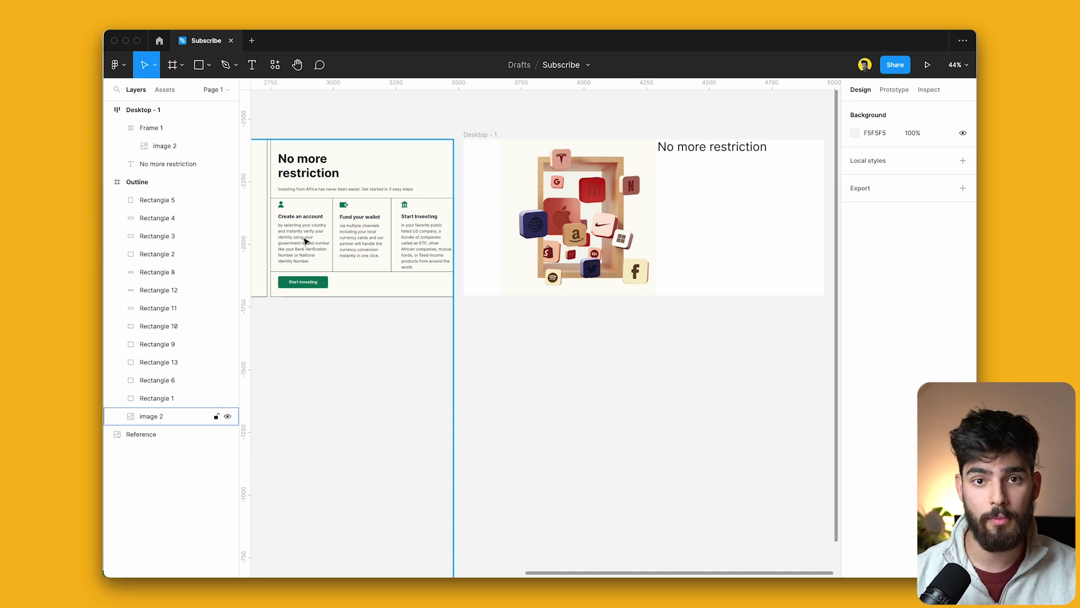
{"action": "scroll", "coordinate": [665, 227], "scroll_direction": "up", "scroll_amount": 3}
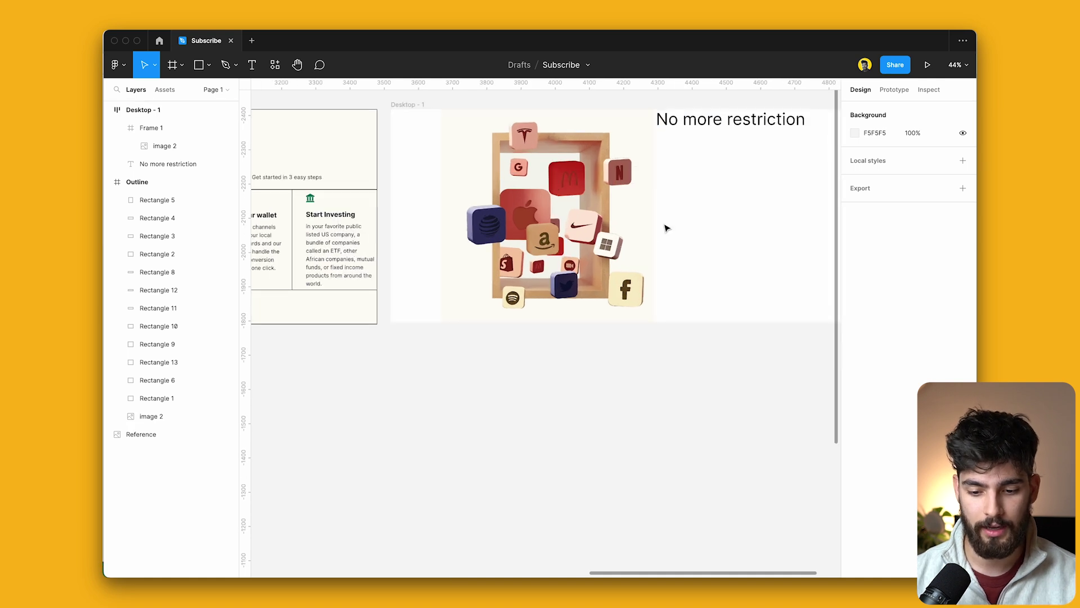
{"action": "scroll", "coordinate": [681, 164], "scroll_direction": "down", "scroll_amount": 2}
{"action": "left_click", "coordinate": [680, 157]}
{"action": "key", "text": "super+d"}
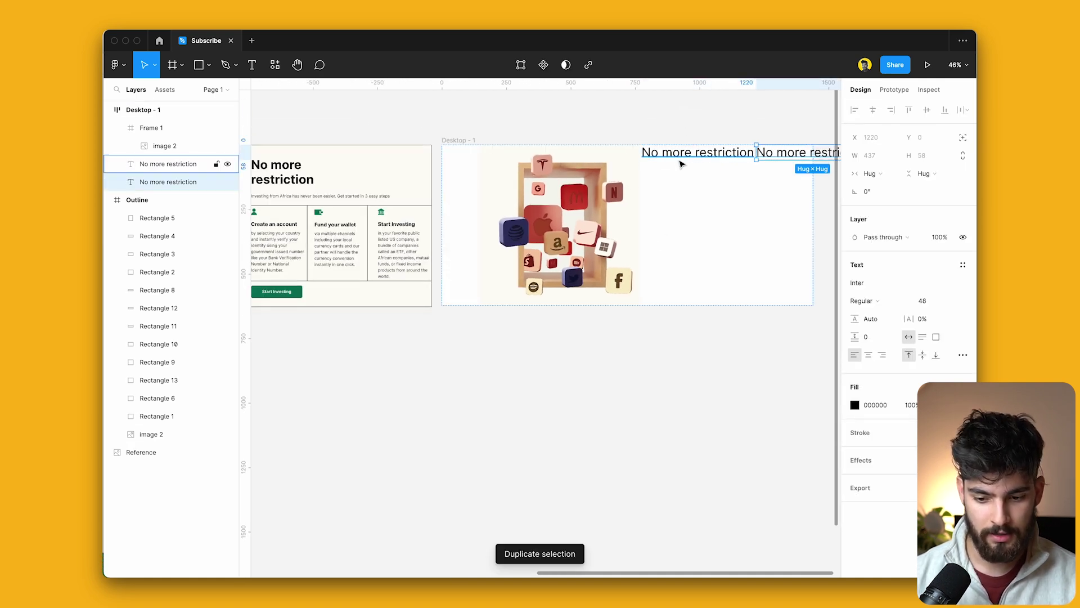
{"action": "type", "text": "8"}
{"action": "key", "text": "Return"}
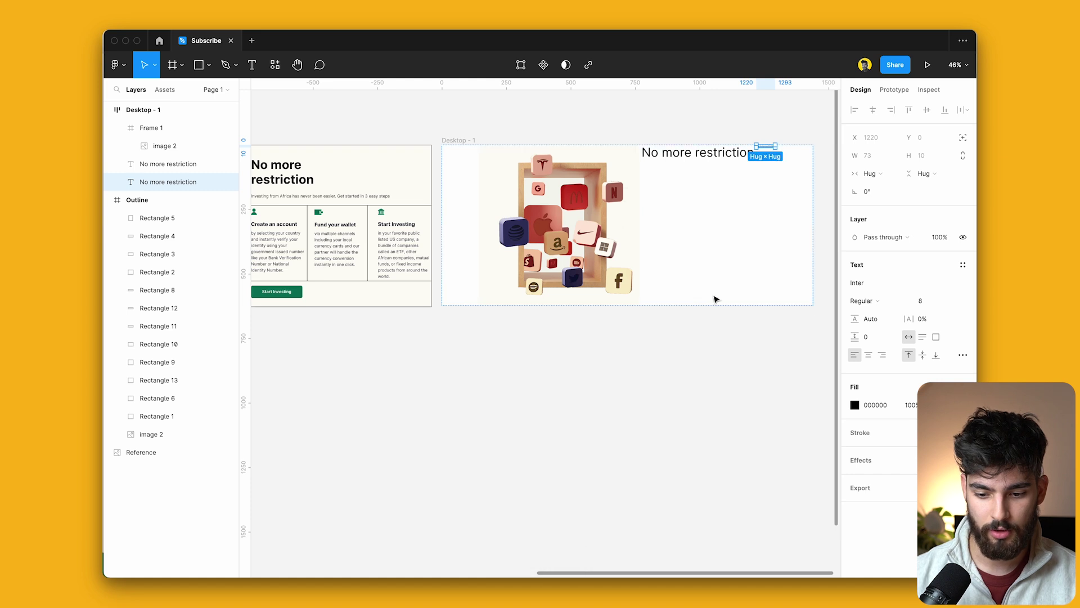
Try vertical stacking in Desktop - 1, revert to horizontal, and set the copy to size 16
{"action": "left_click", "coordinate": [687, 227]}
{"action": "left_click", "coordinate": [856, 276]}
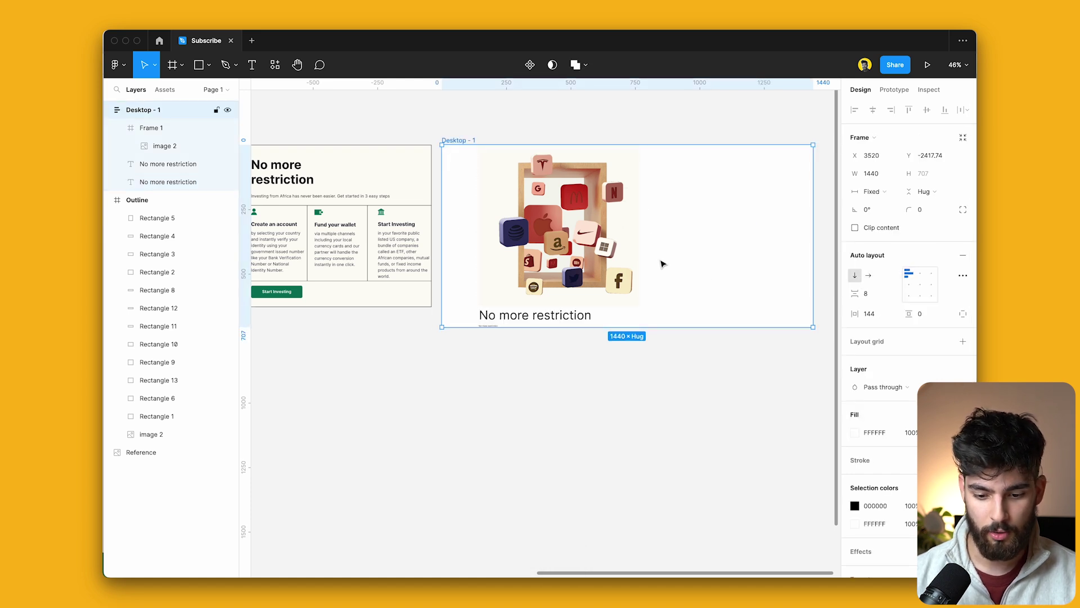
{"action": "left_click", "coordinate": [539, 316]}
{"action": "scroll", "coordinate": [539, 316], "scroll_direction": "up", "scroll_amount": 3}
{"action": "scroll", "coordinate": [539, 316], "scroll_direction": "down", "scroll_amount": 5}
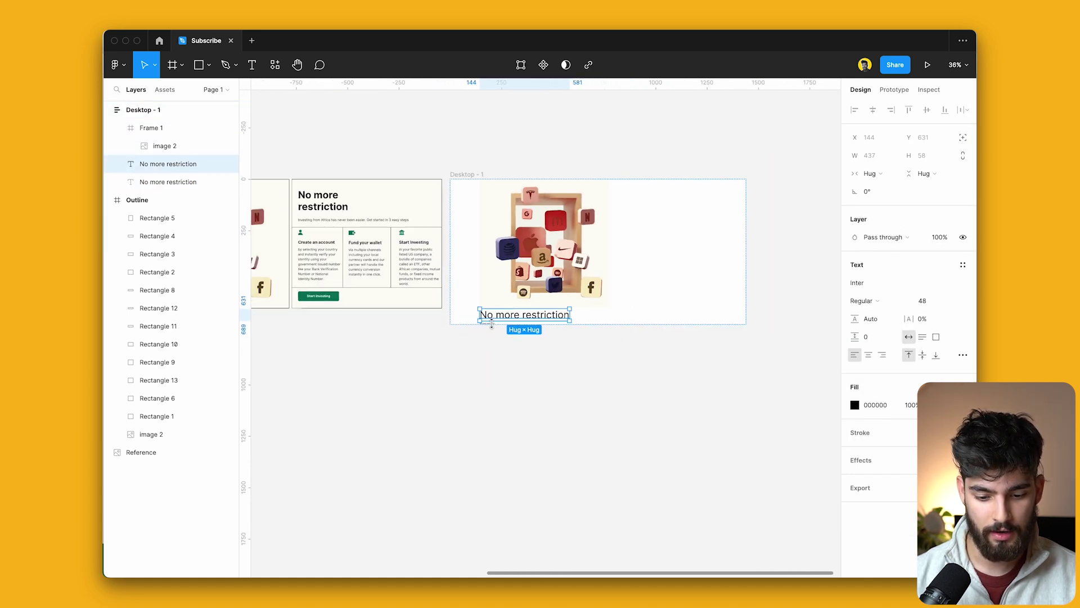
{"action": "left_click", "coordinate": [666, 270]}
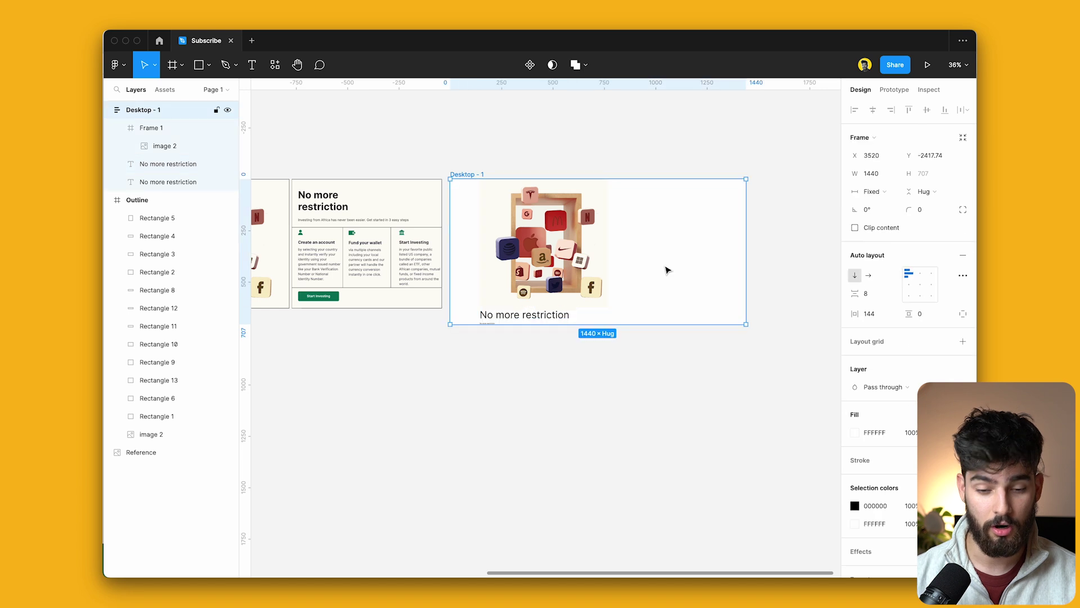
{"action": "left_click", "coordinate": [868, 277]}
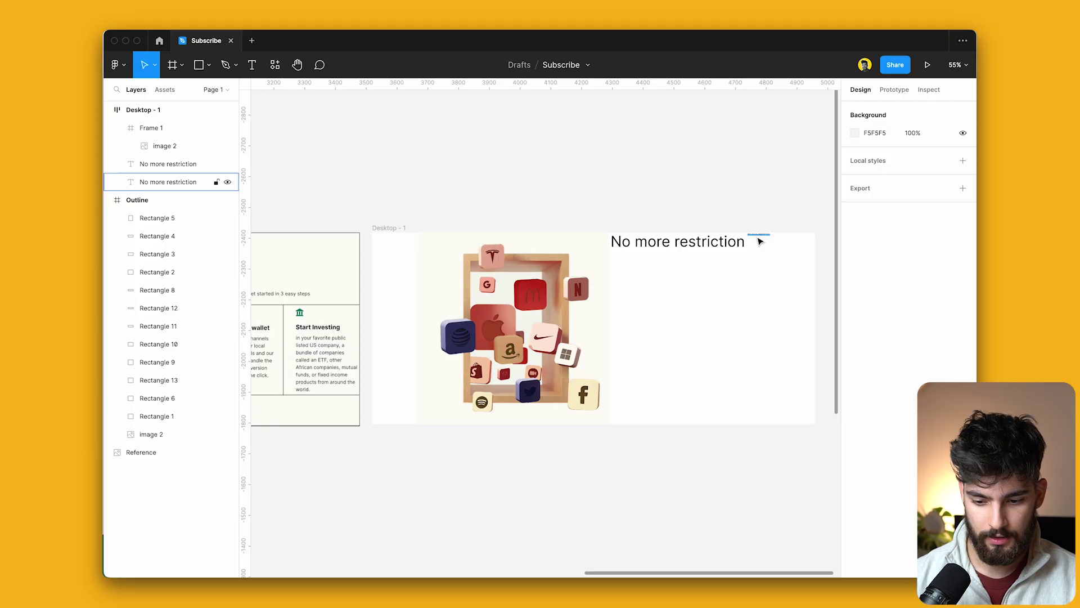
{"action": "type", "text": "16"}
{"action": "key", "text": "Return"}
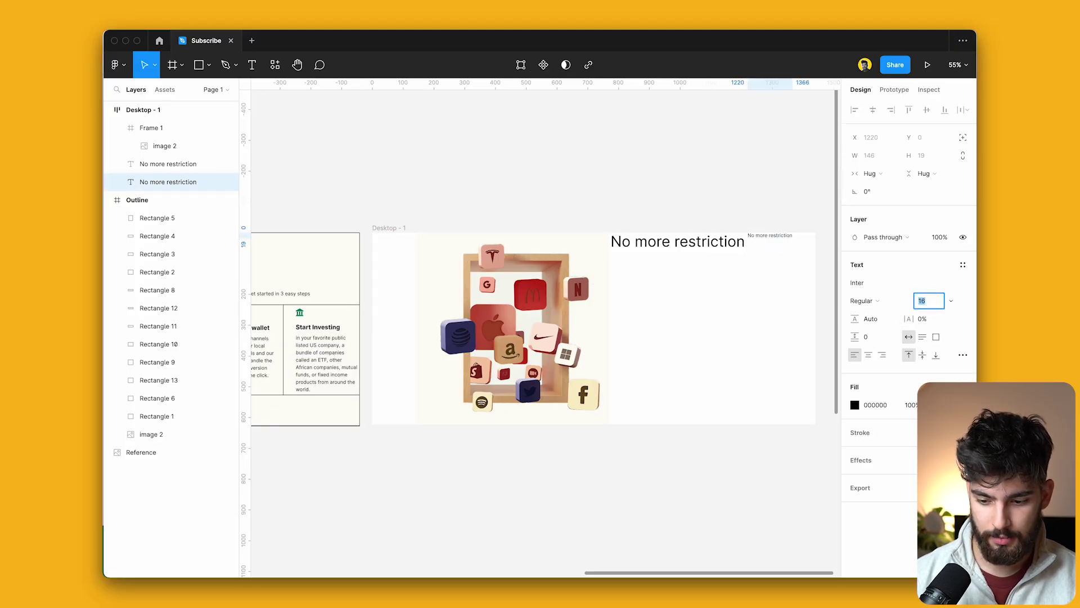
Wrap both No more restriction texts in vertical auto-layout Frame 2, hugging 437×85 with 8 spacing
{"action": "left_click", "coordinate": [670, 246], "text": "shift"}
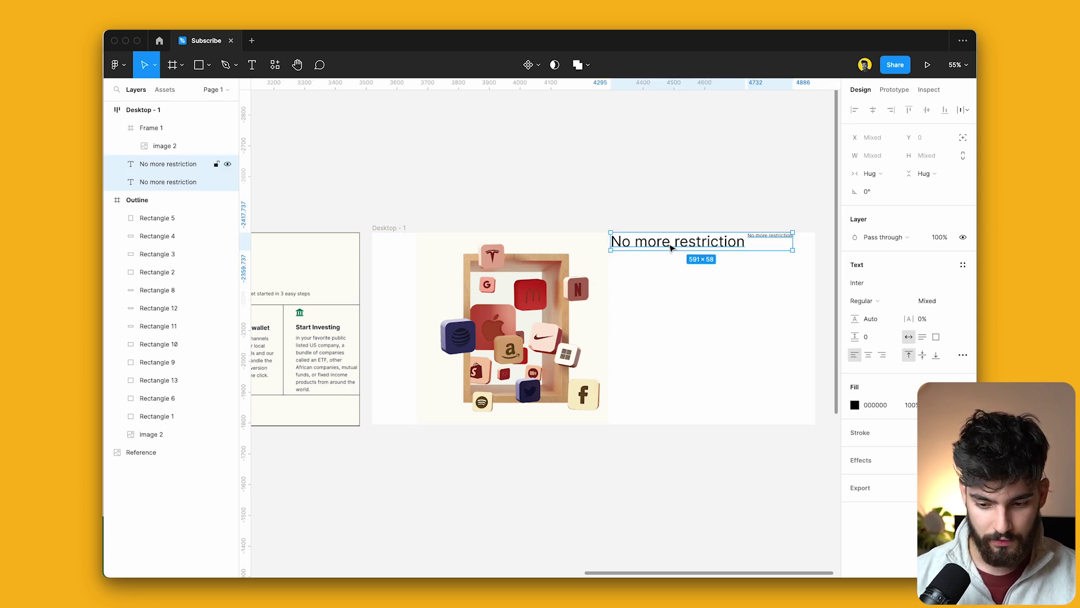
{"action": "key", "text": "shift+a"}
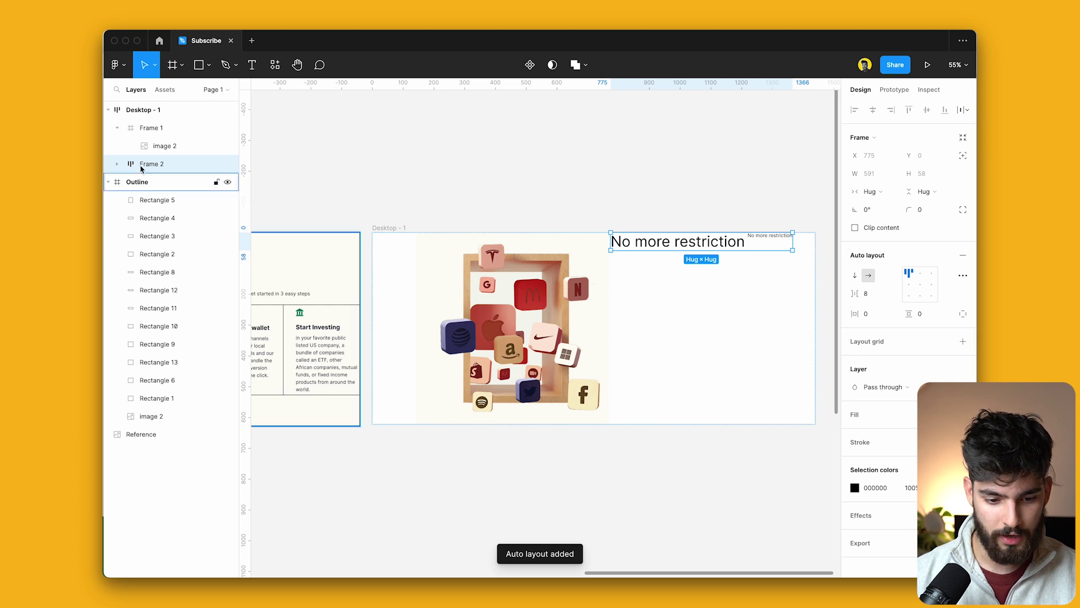
{"action": "left_click", "coordinate": [855, 278]}
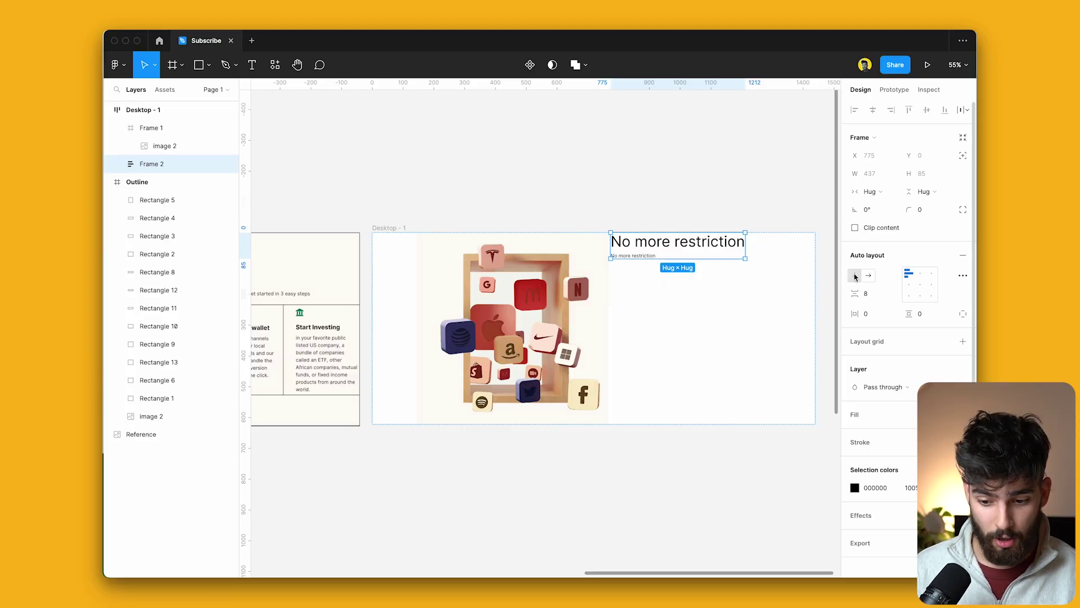
{"action": "left_click", "coordinate": [855, 276]}
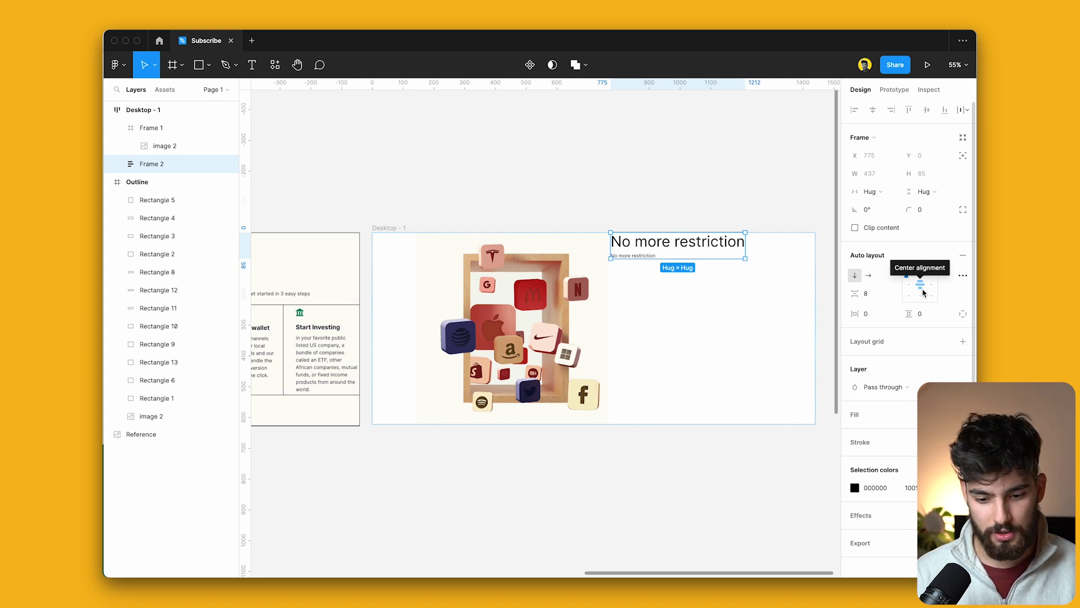
{"action": "left_click", "coordinate": [963, 275]}
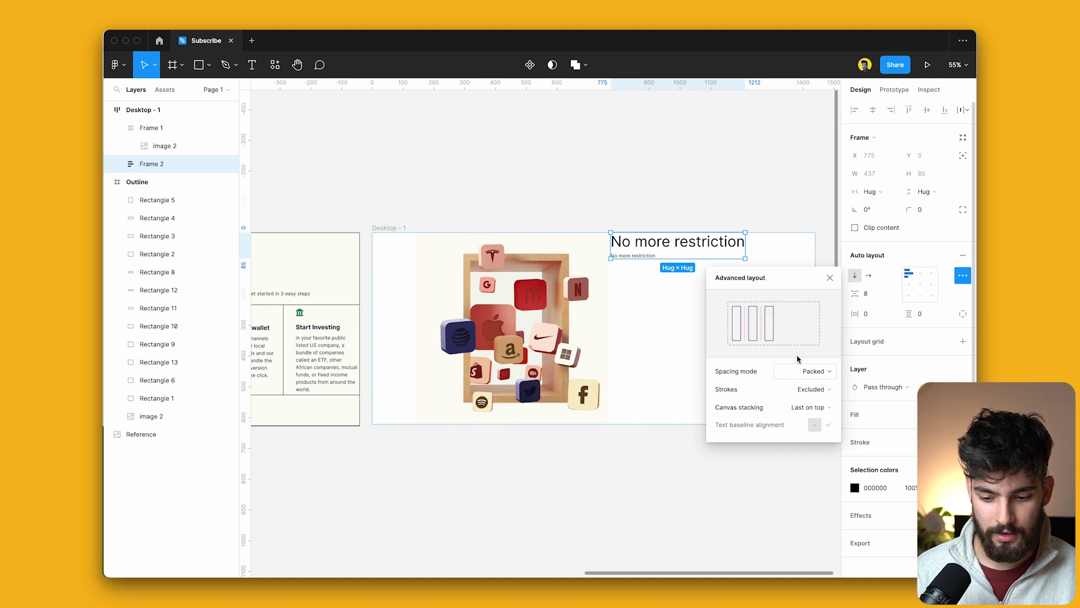
{"action": "left_click", "coordinate": [830, 277]}
{"action": "left_click", "coordinate": [687, 171]}
{"action": "scroll", "coordinate": [687, 186], "scroll_direction": "down", "scroll_amount": 2}
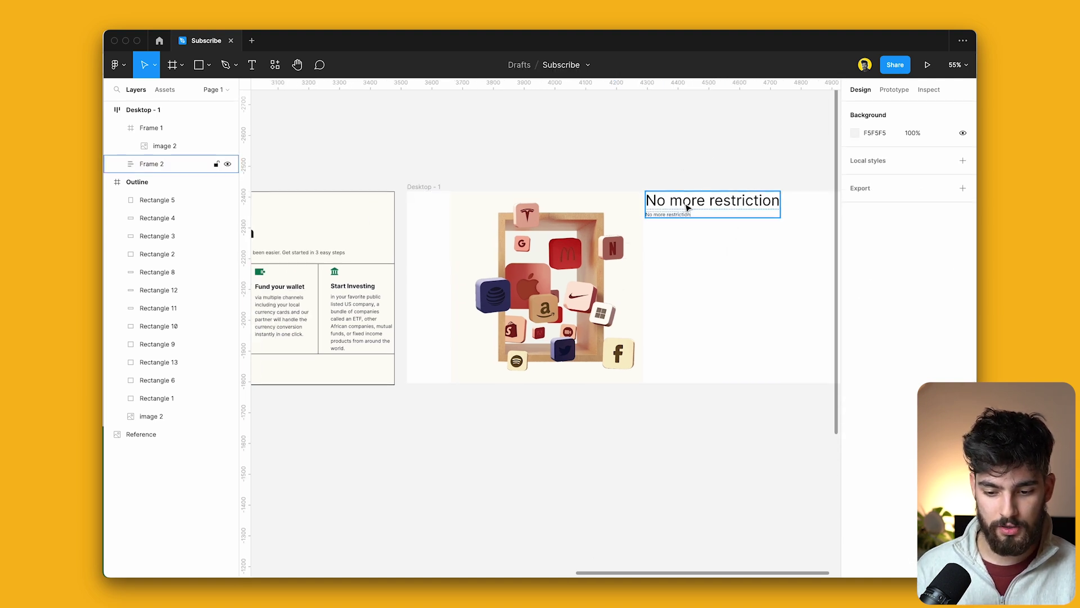
{"action": "left_click", "coordinate": [687, 206]}
{"action": "scroll", "coordinate": [687, 209], "scroll_direction": "down", "scroll_amount": 3}
{"action": "scroll", "coordinate": [687, 208], "scroll_direction": "down", "scroll_amount": 3}
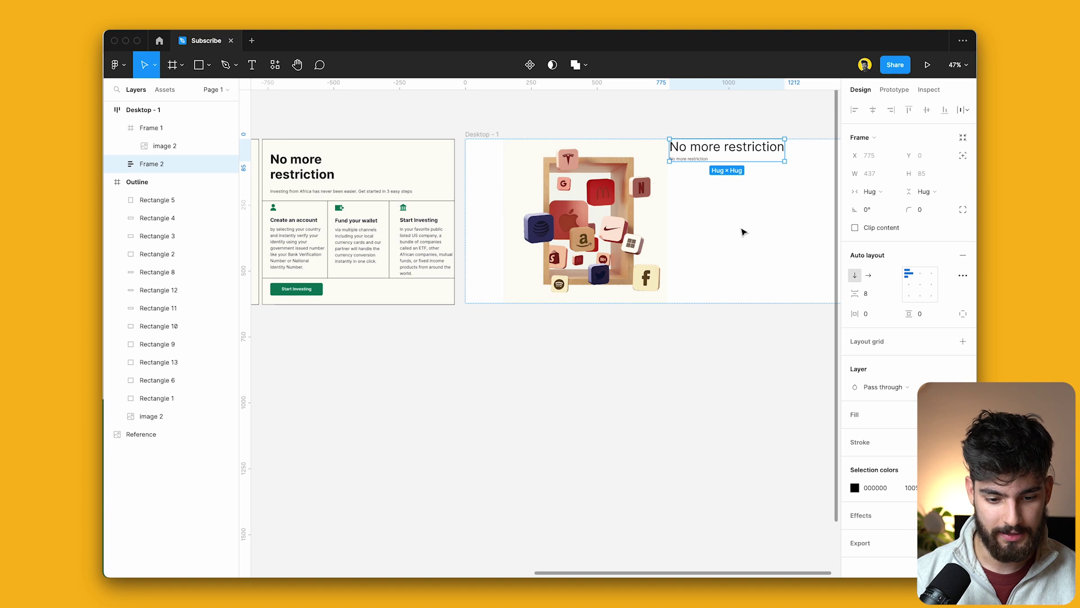
Add a small circle inside the heading frame, under the title
{"action": "key", "text": "Escape"}
{"action": "key", "text": "o"}
{"action": "left_click", "coordinate": [698, 194]}
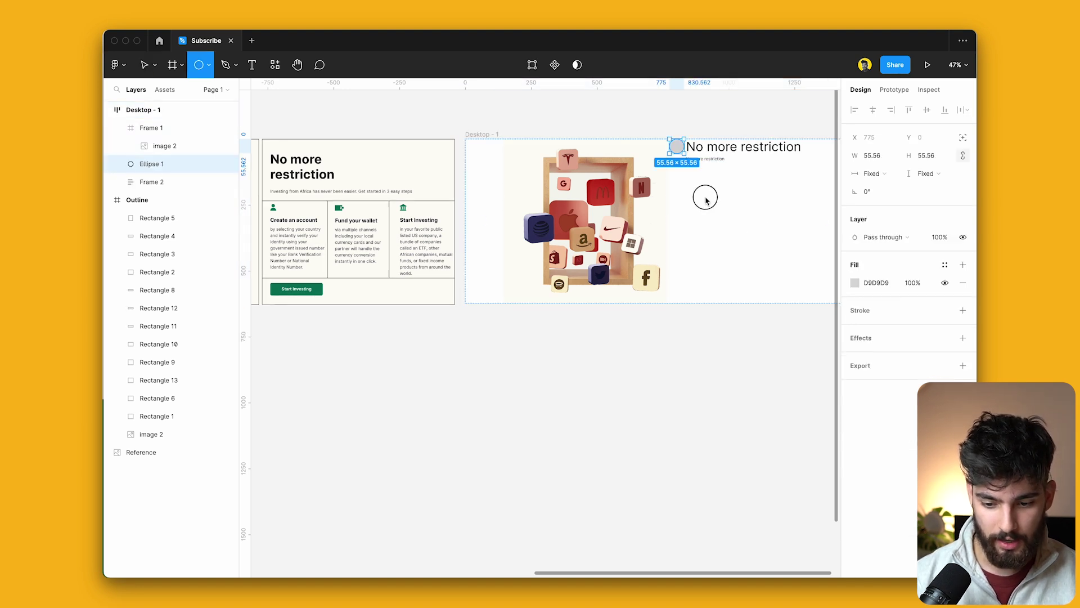
{"action": "left_click_drag", "start_coordinate": [674, 145], "coordinate": [748, 168]}
{"action": "scroll", "coordinate": [732, 197], "scroll_direction": "down", "scroll_amount": 1}
{"action": "scroll", "coordinate": [718, 214], "scroll_direction": "left", "scroll_amount": 2}
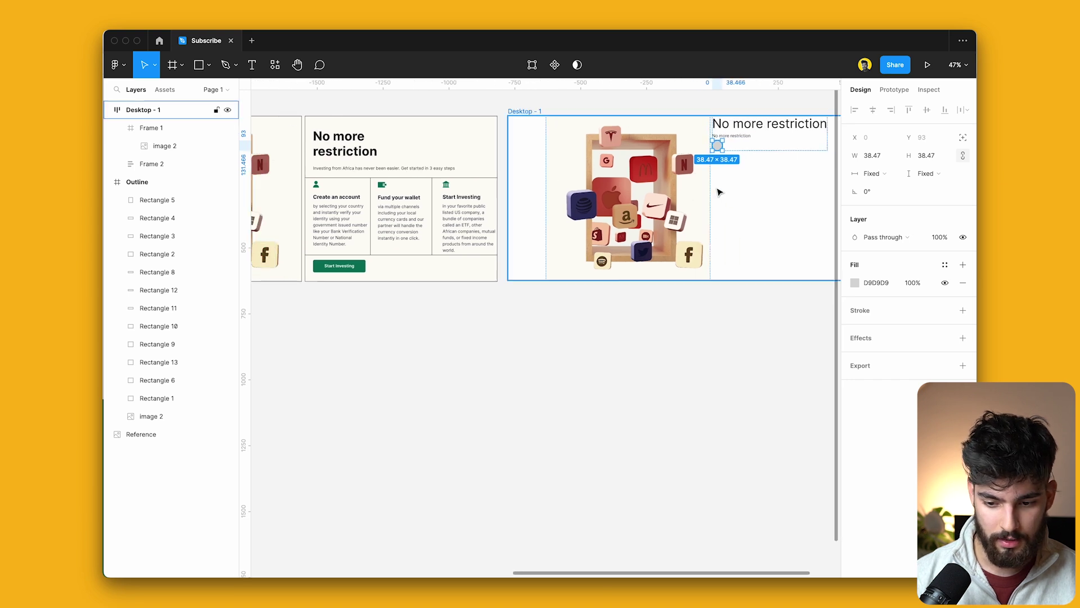
Paste two copies of the subtitle below the circle and fill one with Lorem ipsum text
{"action": "left_click", "coordinate": [732, 136]}
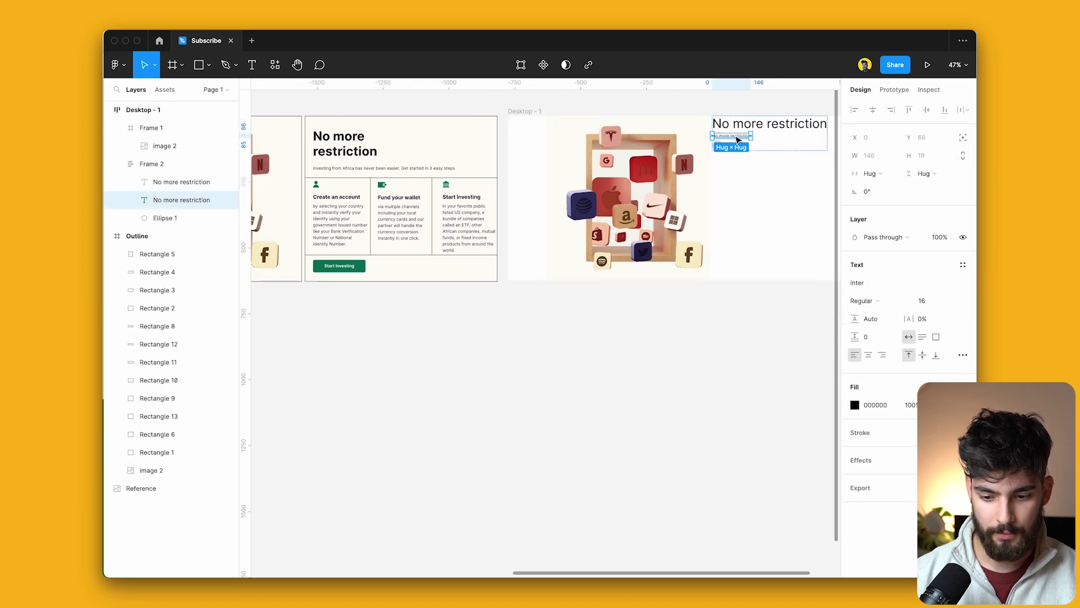
{"action": "key", "text": "ctrl+c"}
{"action": "key", "text": "ctrl+v"}
{"action": "left_click_drag", "start_coordinate": [726, 146], "coordinate": [721, 152]}
{"action": "scroll", "coordinate": [721, 151], "scroll_direction": "left", "scroll_amount": 3}
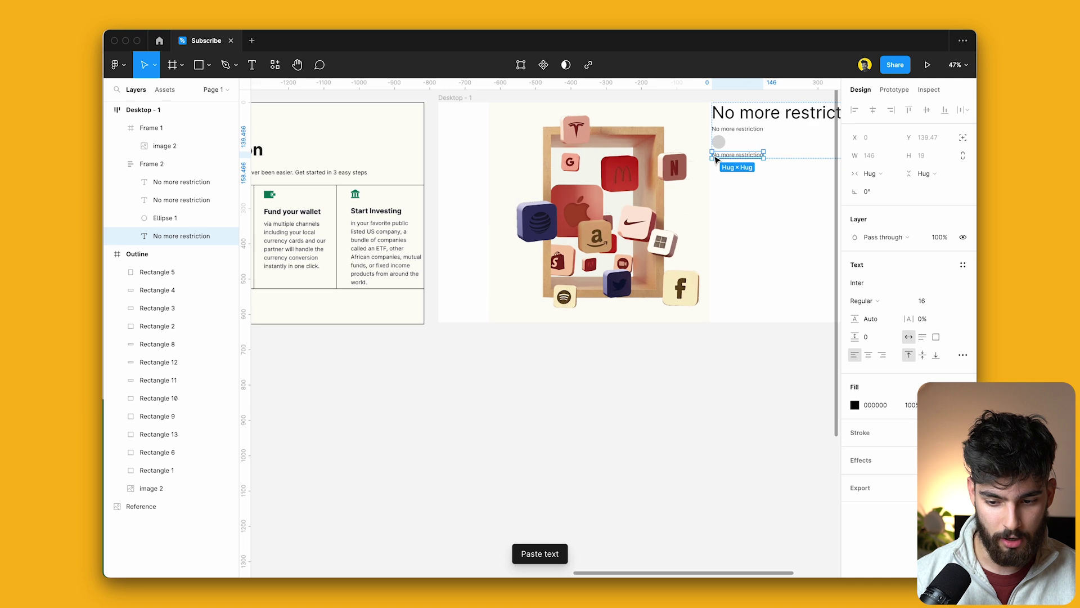
{"action": "scroll", "coordinate": [696, 164], "scroll_direction": "right", "scroll_amount": 5}
{"action": "scroll", "coordinate": [697, 164], "scroll_direction": "up", "scroll_amount": 2}
{"action": "key", "text": "ctrl+v"}
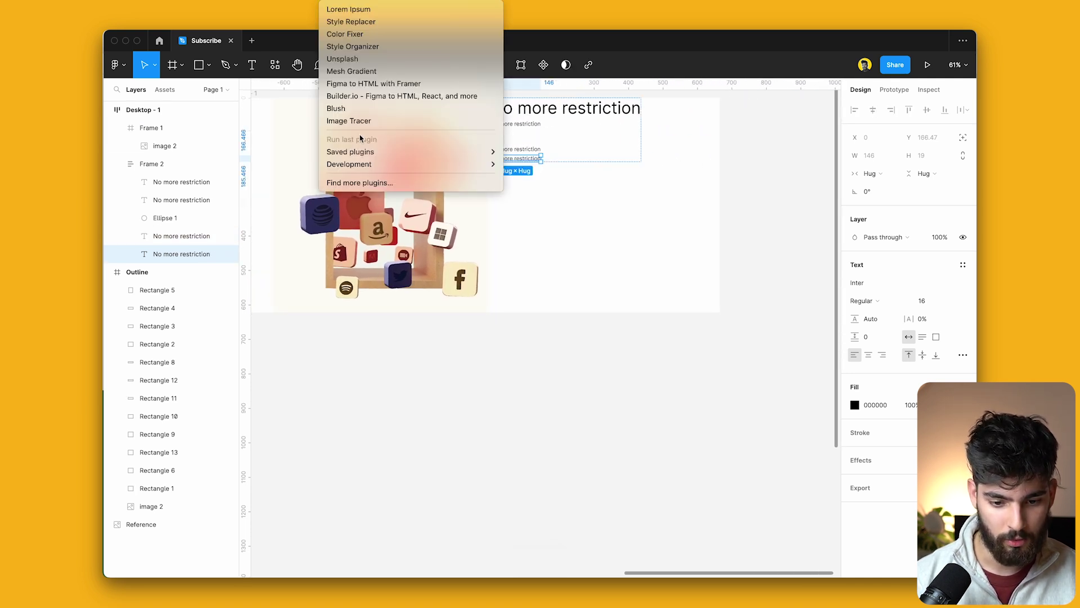
{"action": "left_click", "coordinate": [382, 33]}
{"action": "key", "text": "shift+1"}
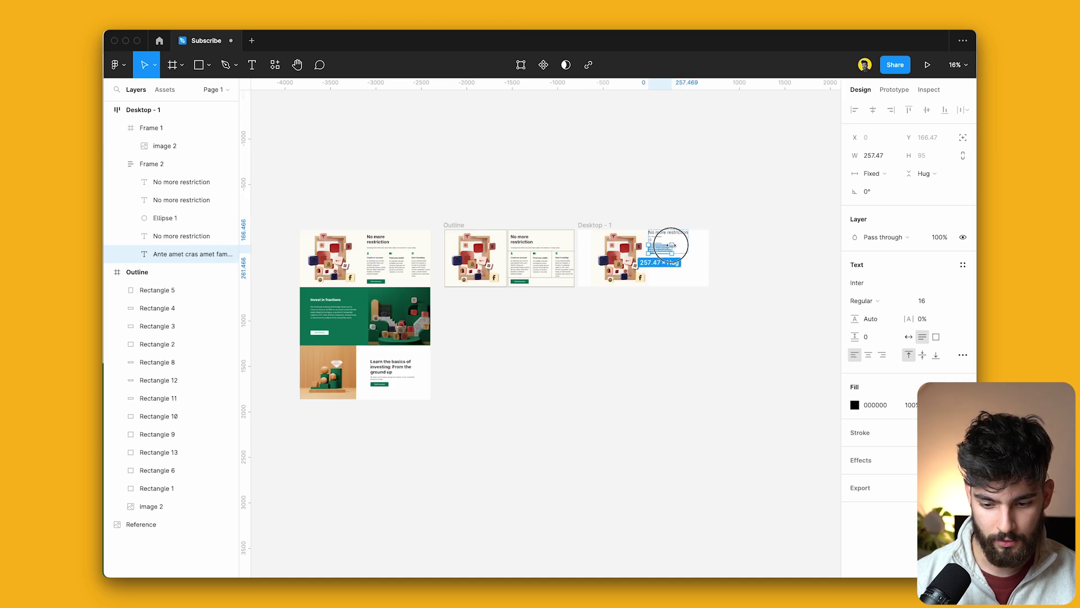
{"action": "scroll", "coordinate": [661, 247], "scroll_direction": "up", "scroll_amount": 5}
Set the feature item title to Medium weight
{"action": "left_click", "coordinate": [628, 231]}
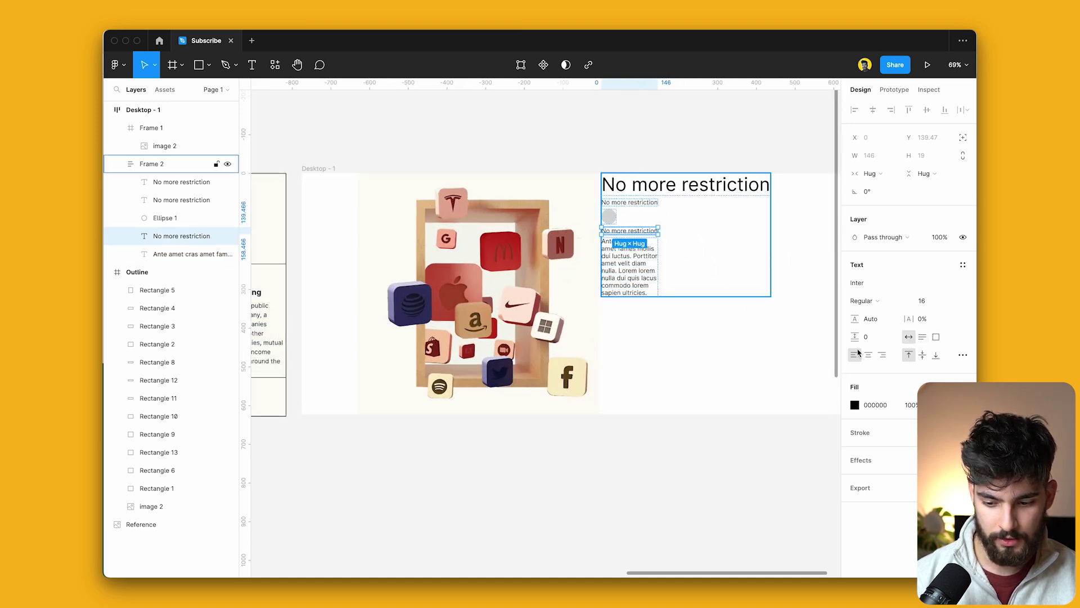
{"action": "left_click", "coordinate": [864, 301]}
{"action": "left_click", "coordinate": [876, 314]}
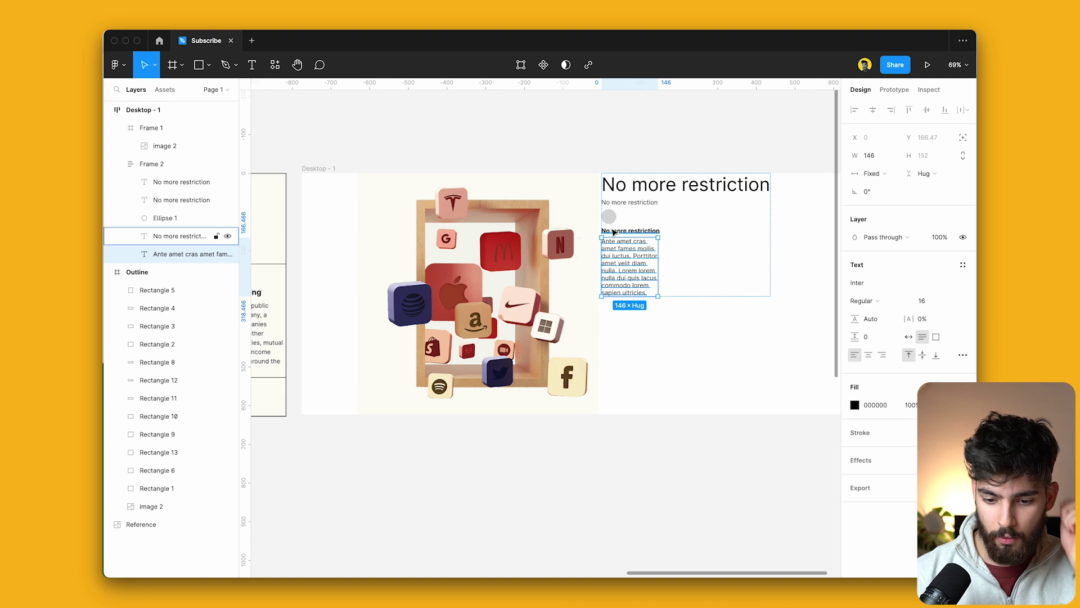
{"action": "left_click", "coordinate": [630, 484]}
Select the Lorem ipsum paragraph, item title and circle together
{"action": "scroll", "coordinate": [608, 345], "scroll_direction": "down", "scroll_amount": 5}
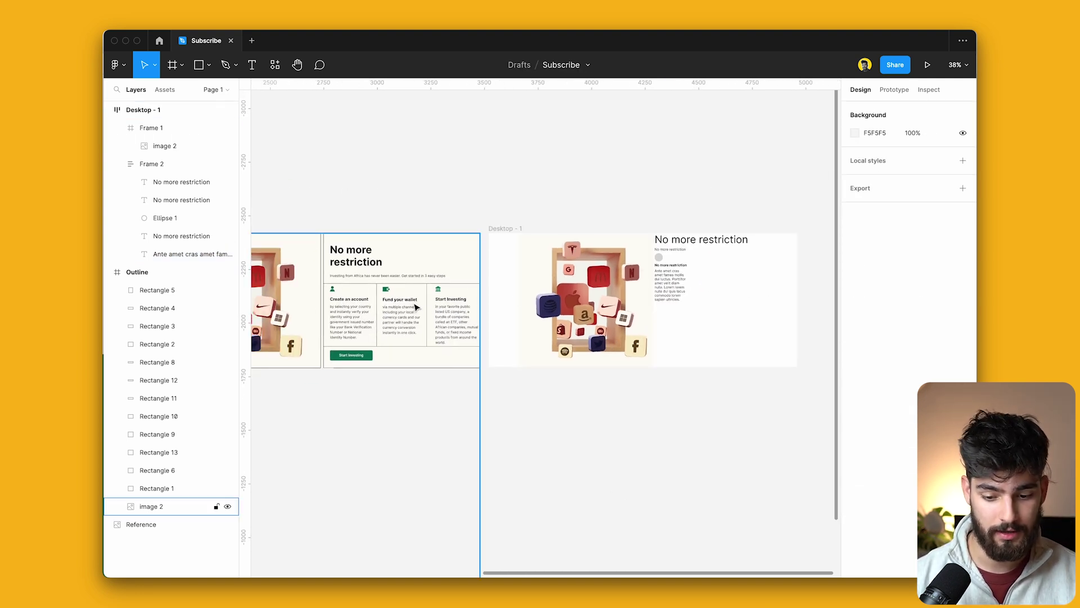
{"action": "scroll", "coordinate": [650, 285], "scroll_direction": "up", "scroll_amount": 5}
{"action": "left_click", "coordinate": [693, 290]}
{"action": "left_click", "coordinate": [690, 249], "text": "shift"}
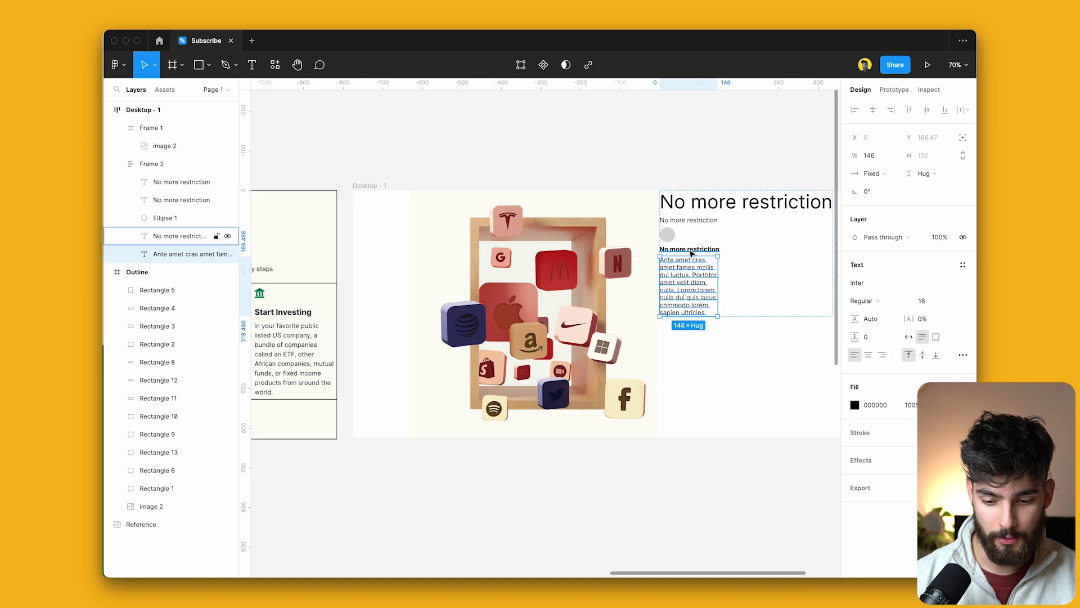
{"action": "left_click", "coordinate": [669, 236], "text": "shift"}
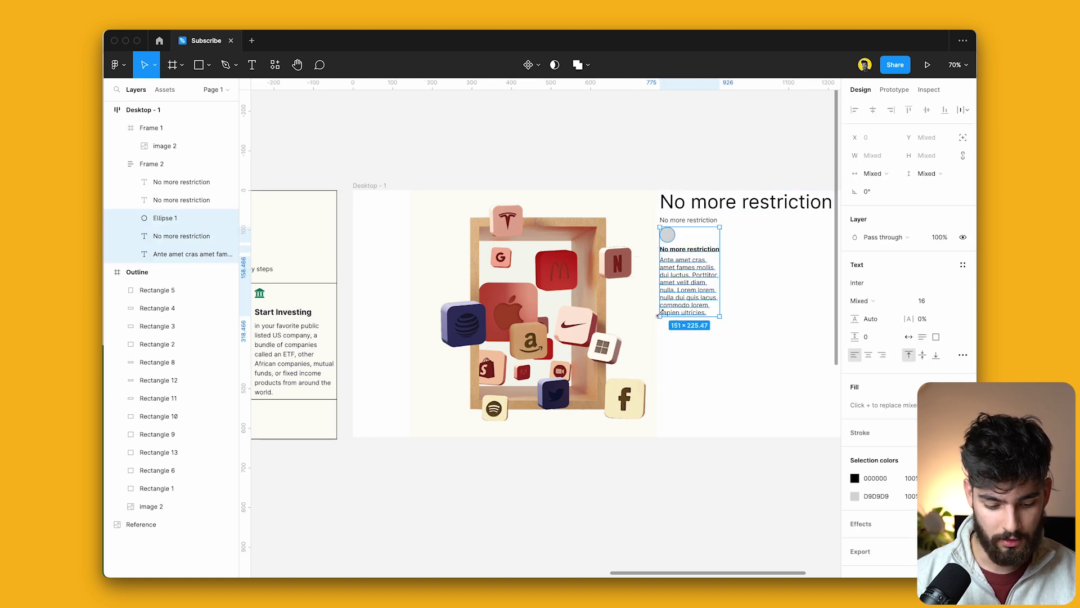
Wrap the circle, title and paragraph in an auto-layout feature item frame
{"action": "key", "text": "shift+a"}
{"action": "scroll", "coordinate": [661, 313], "scroll_direction": "down", "scroll_amount": 5}
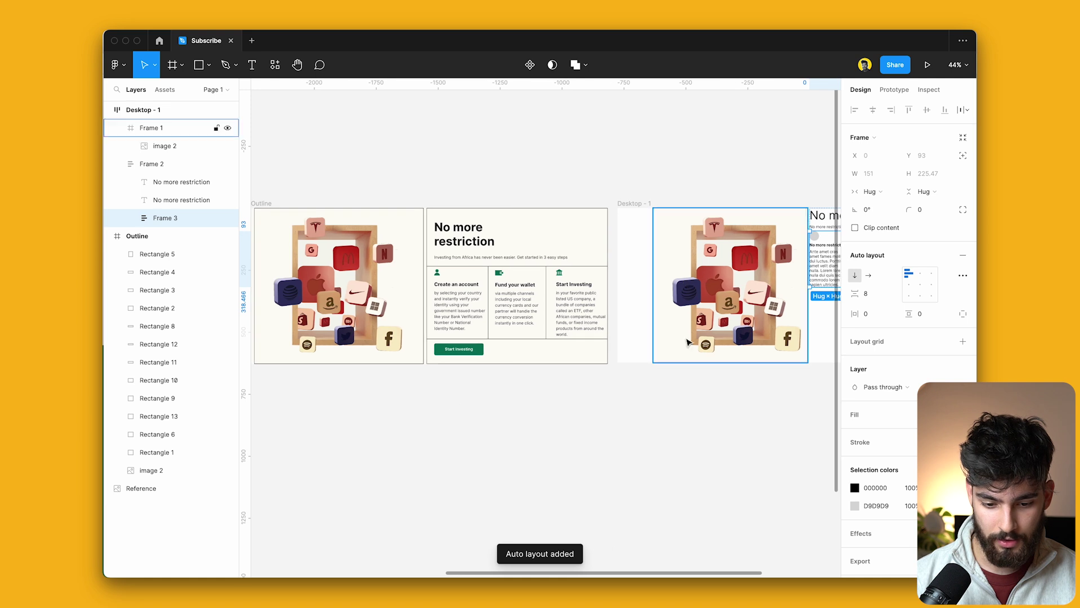
{"action": "scroll", "coordinate": [545, 350], "scroll_direction": "right", "scroll_amount": 3}
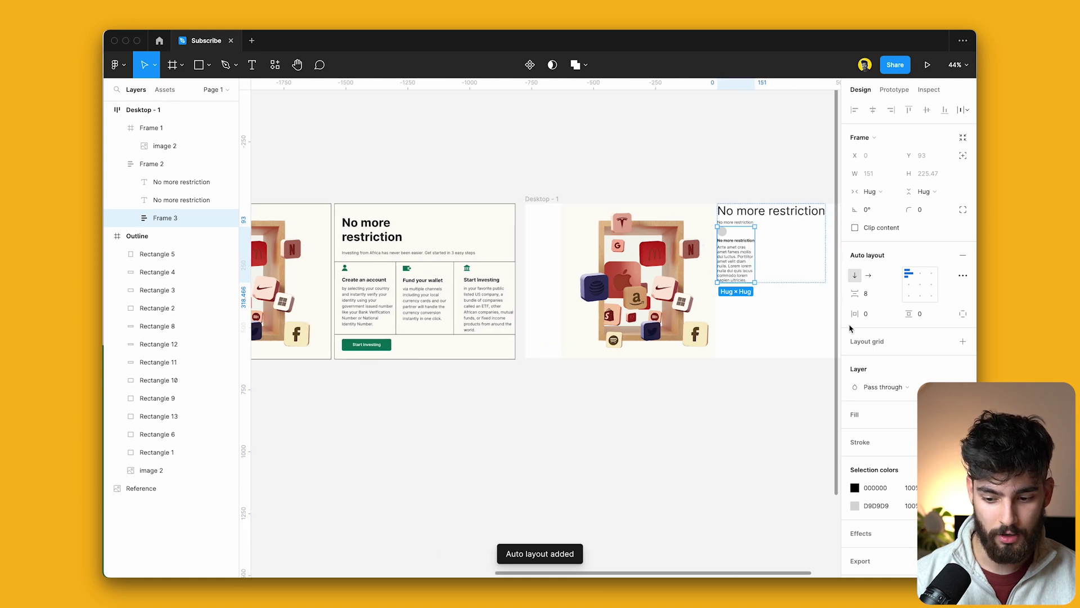
{"action": "left_click", "coordinate": [771, 278]}
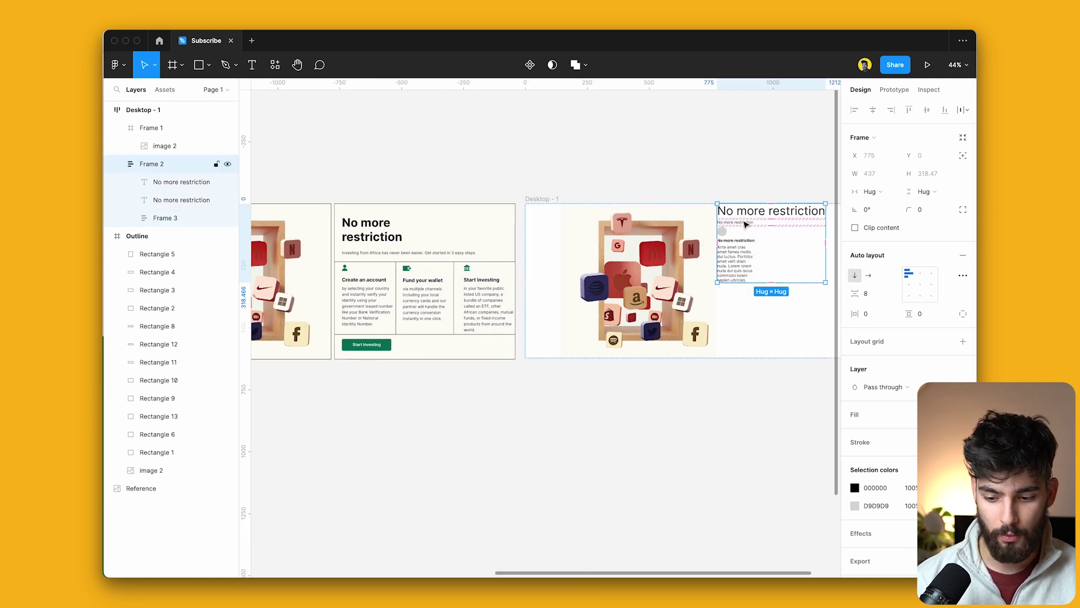
{"action": "left_click", "coordinate": [743, 261]}
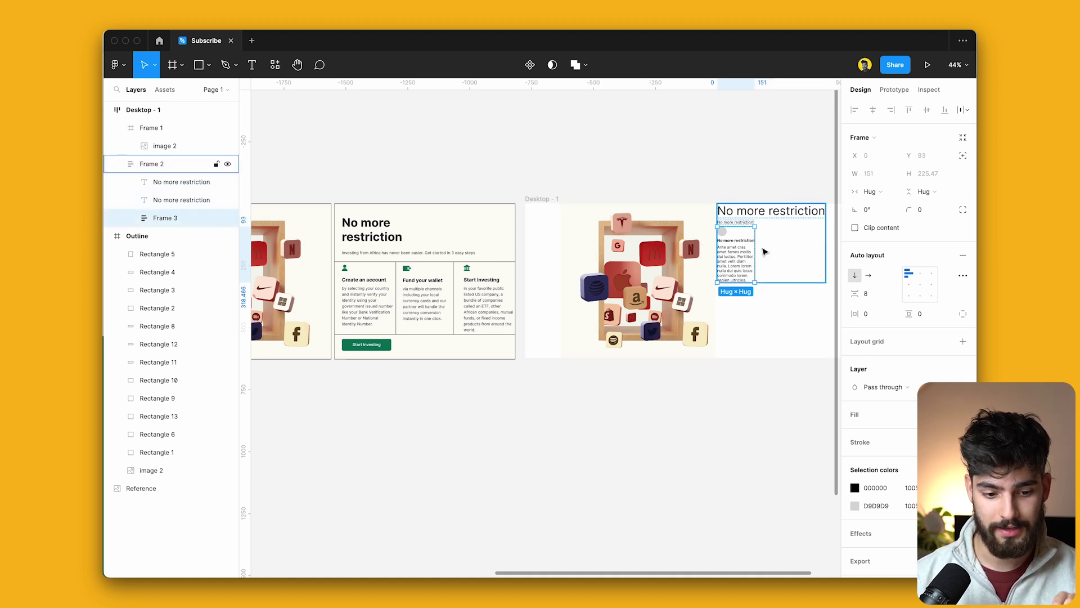
{"action": "left_click", "coordinate": [764, 252]}
{"action": "scroll", "coordinate": [749, 270], "scroll_direction": "up", "scroll_amount": 2}
{"action": "scroll", "coordinate": [732, 282], "scroll_direction": "right", "scroll_amount": 3}
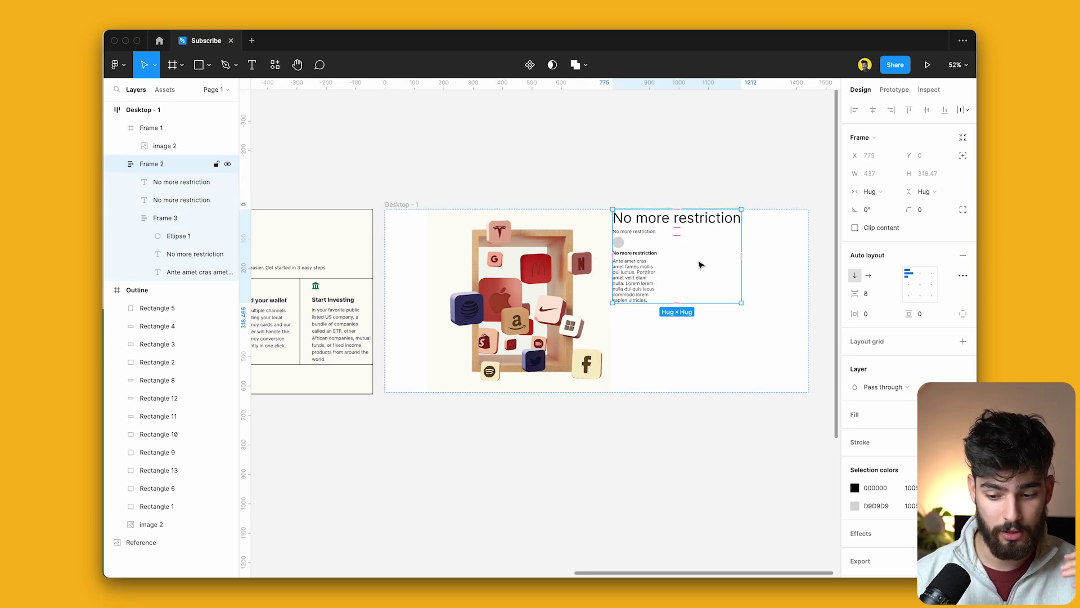
Duplicate the feature item twice and wrap all three in a horizontal auto-layout row
{"action": "left_click", "coordinate": [640, 278]}
{"action": "key", "text": "super+d"}
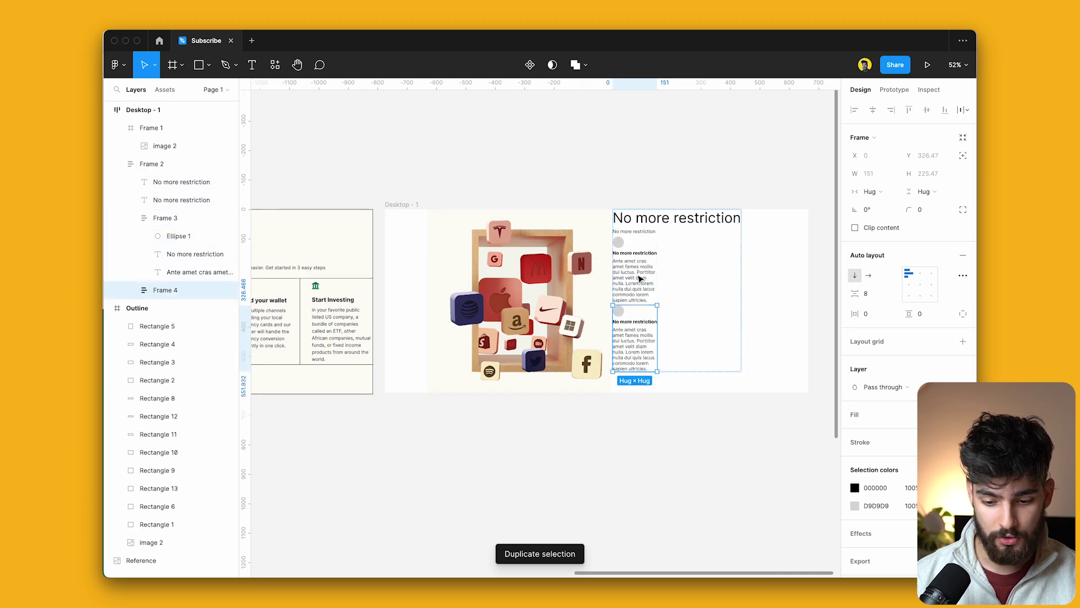
{"action": "key", "text": "super+d"}
{"action": "left_click", "coordinate": [638, 302], "text": "shift"}
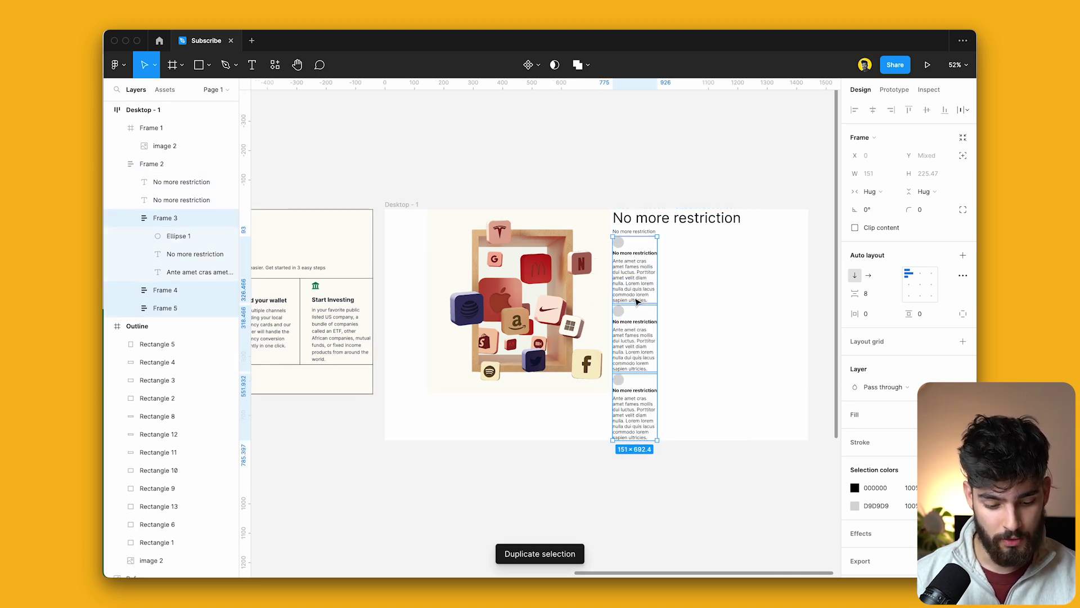
{"action": "key", "text": "shift+a"}
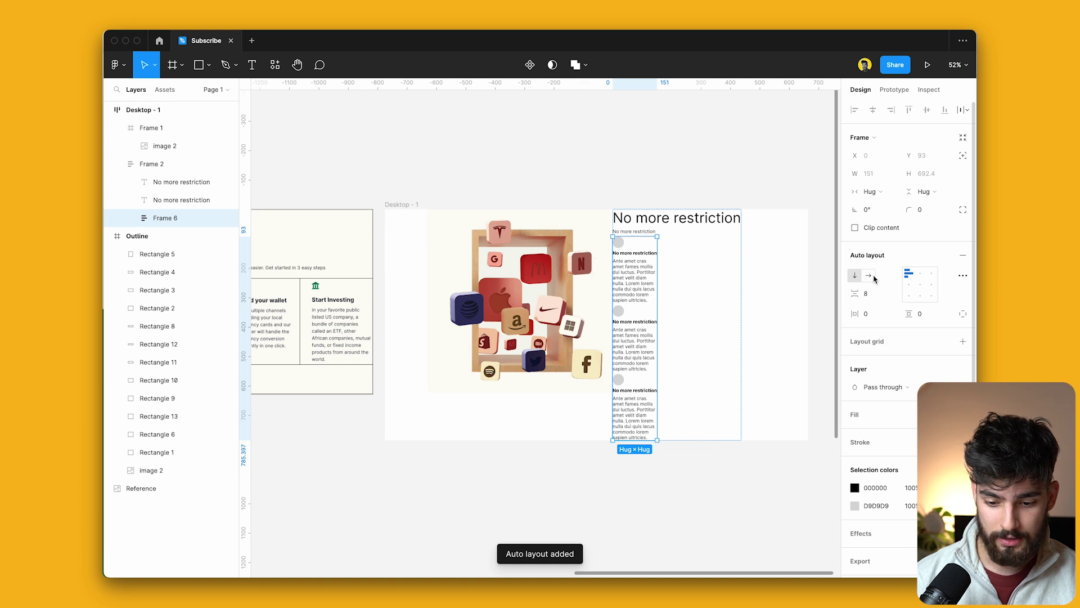
{"action": "left_click", "coordinate": [868, 275]}
{"action": "scroll", "coordinate": [719, 282], "scroll_direction": "up", "scroll_amount": 5}
{"action": "key", "text": "Return"}
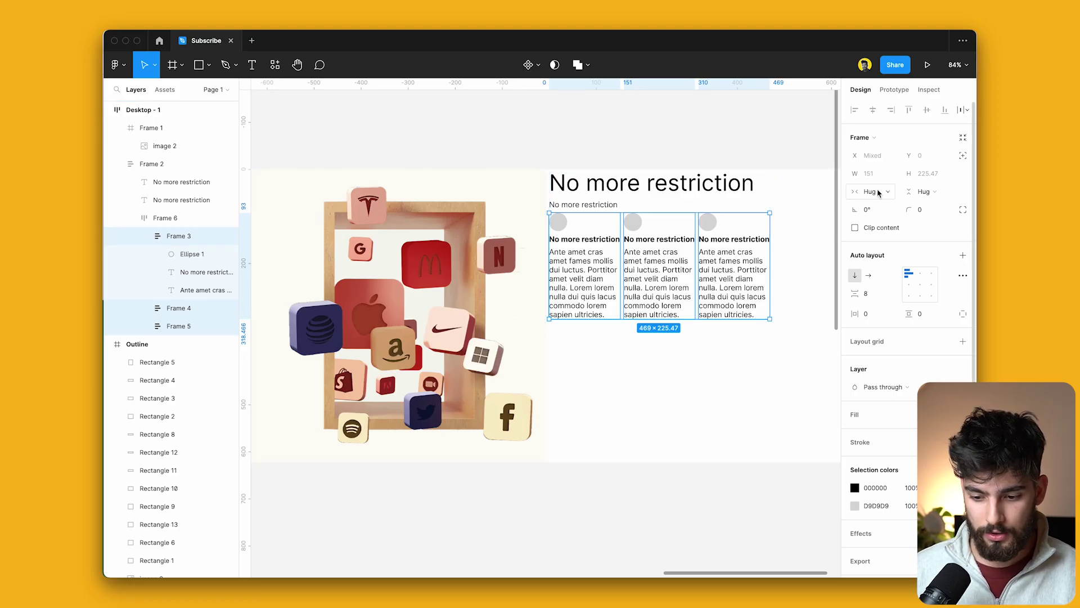
Set the three columns' width to Fill container
{"action": "left_click", "coordinate": [875, 194]}
{"action": "left_click", "coordinate": [875, 206]}
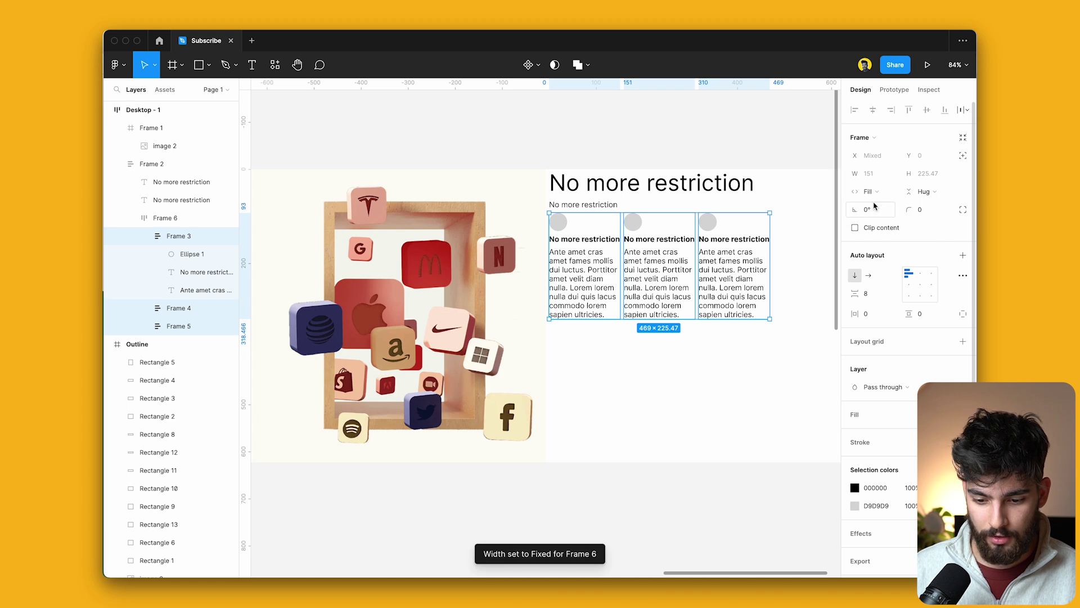
{"action": "scroll", "coordinate": [633, 342], "scroll_direction": "up", "scroll_amount": 3}
{"action": "scroll", "coordinate": [633, 342], "scroll_direction": "down", "scroll_amount": 3}
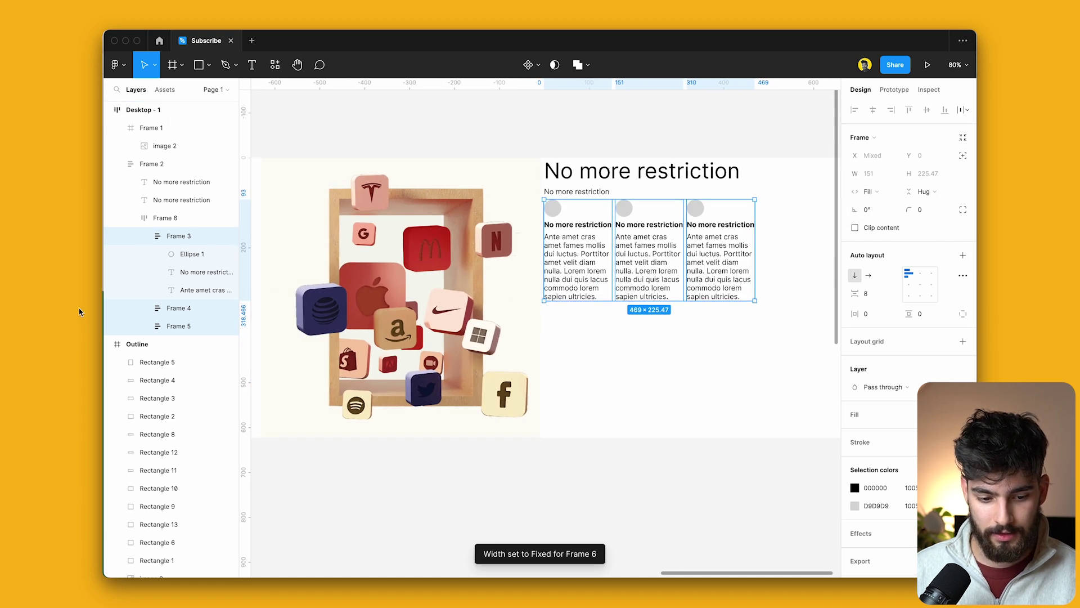
{"action": "left_click", "coordinate": [168, 217]}
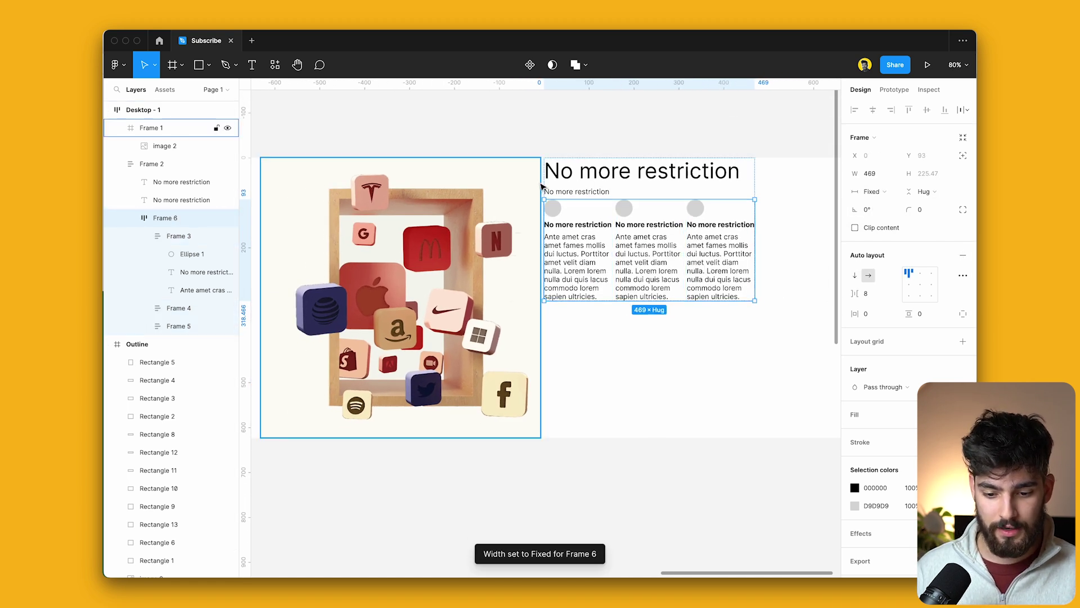
{"action": "left_click", "coordinate": [183, 322]}
{"action": "key", "text": "Return"}
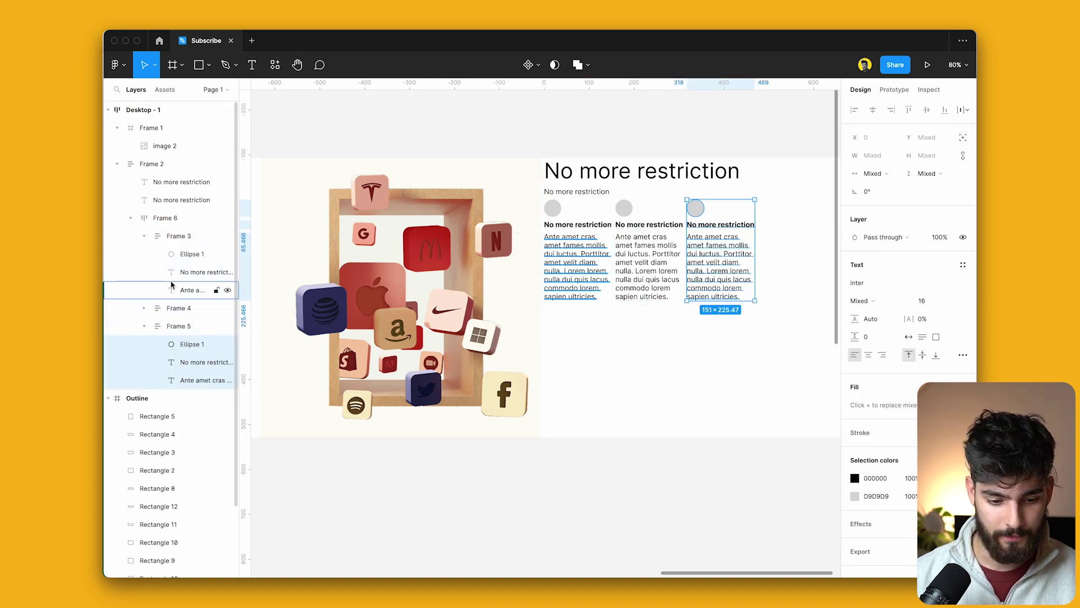
Wrap the heading and subtitle in auto layout with a 16 gap
{"action": "left_click", "coordinate": [808, 321]}
{"action": "left_click", "coordinate": [625, 256]}
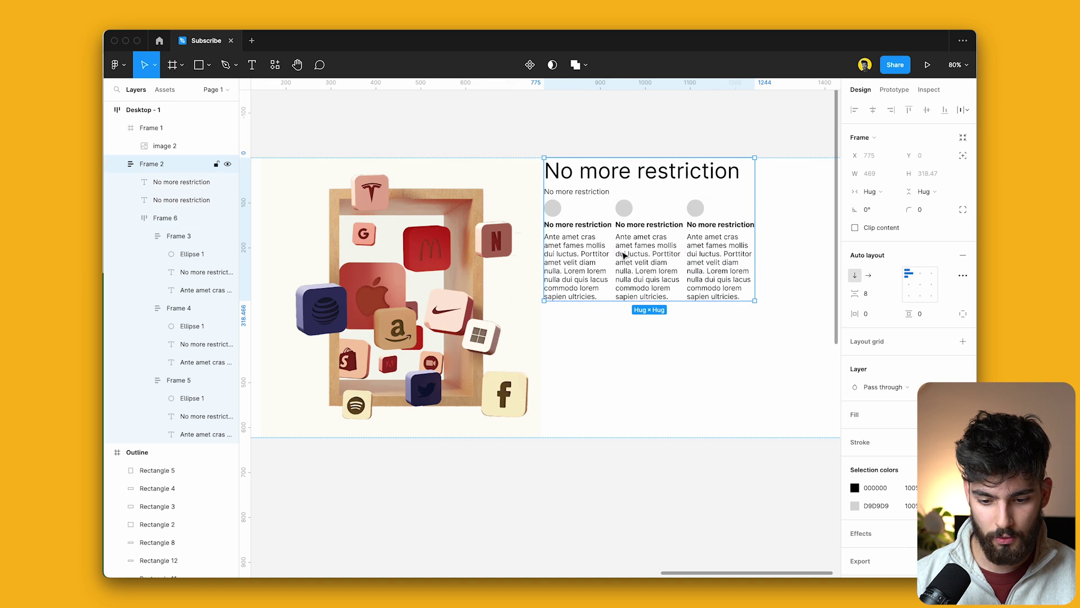
{"action": "left_click", "coordinate": [568, 194]}
{"action": "left_click", "coordinate": [575, 179], "text": "shift"}
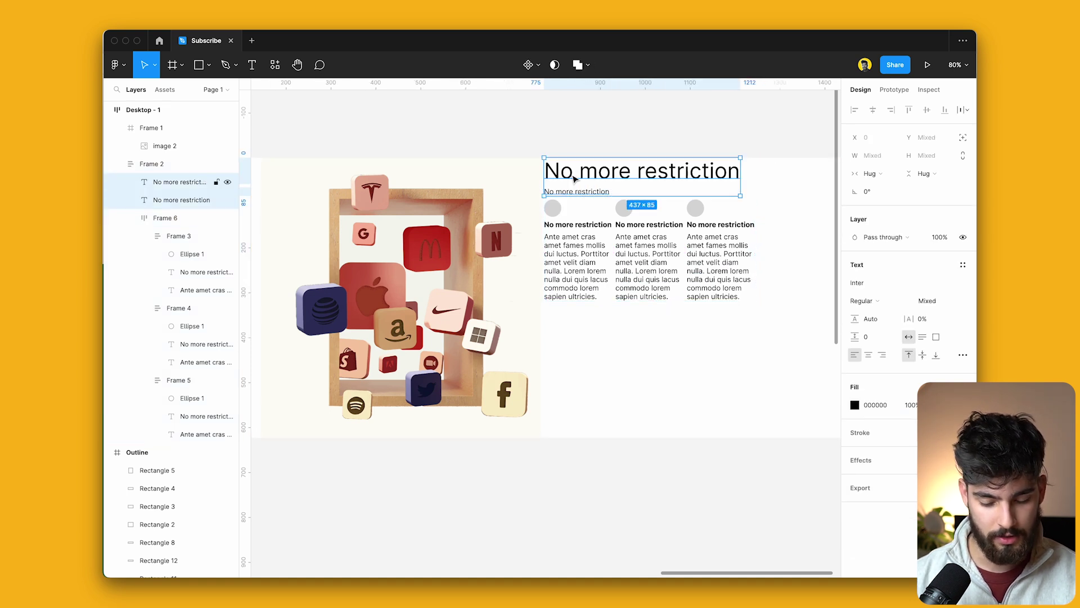
{"action": "key", "text": "shift+a"}
{"action": "left_click", "coordinate": [865, 294]}
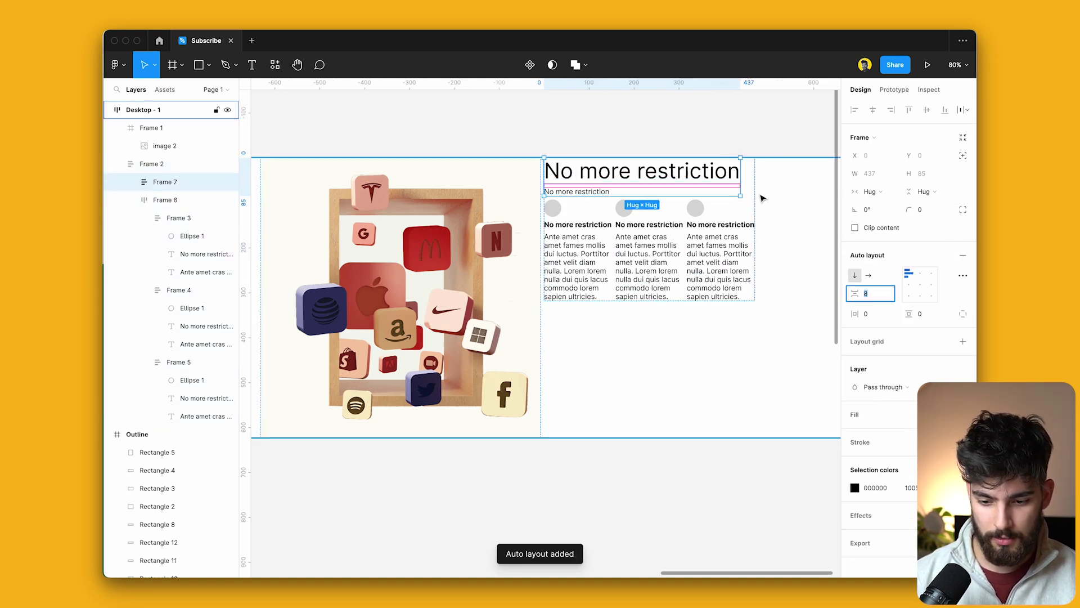
{"action": "type", "text": "16"}
{"action": "key", "text": "Return"}
Set the spacing between items inside each column to 24
{"action": "key", "text": "Tab"}
{"action": "key", "text": "Return"}
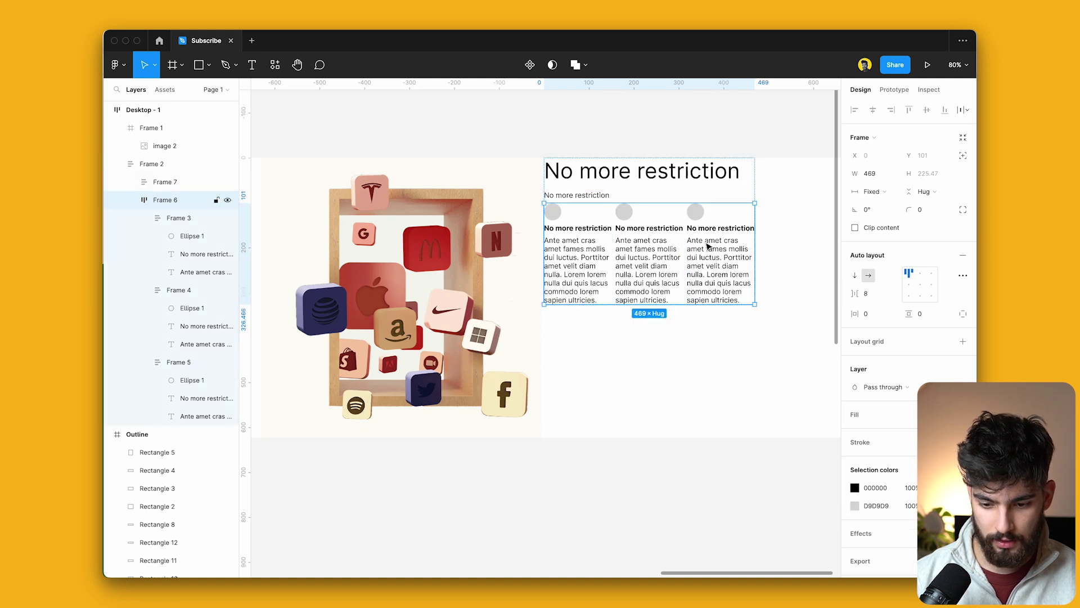
{"action": "left_click", "coordinate": [866, 293]}
{"action": "type", "text": "24"}
{"action": "key", "text": "Return"}
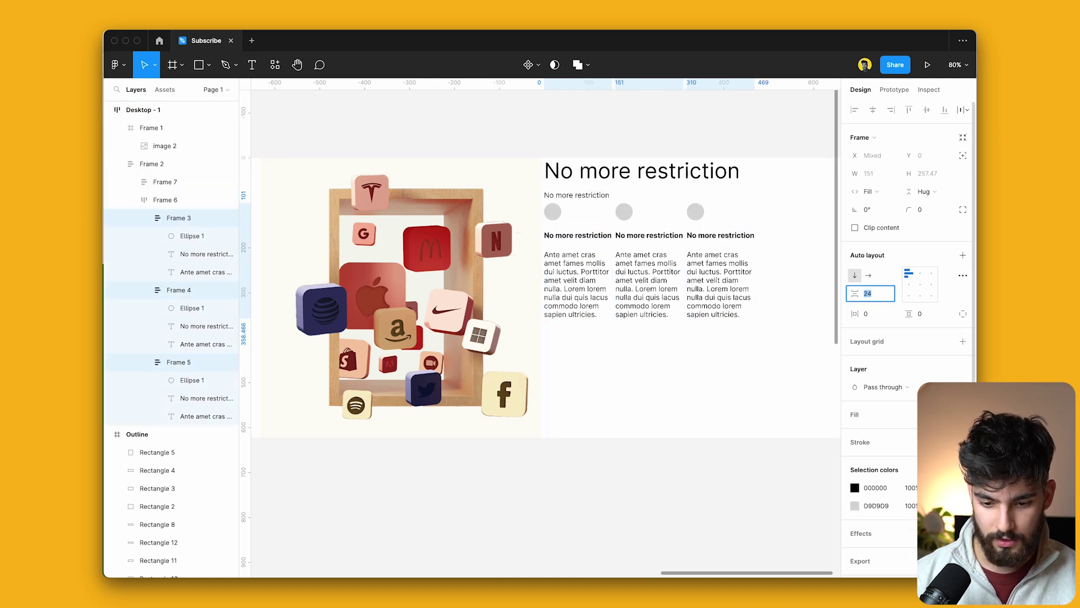
{"action": "left_click", "coordinate": [752, 166]}
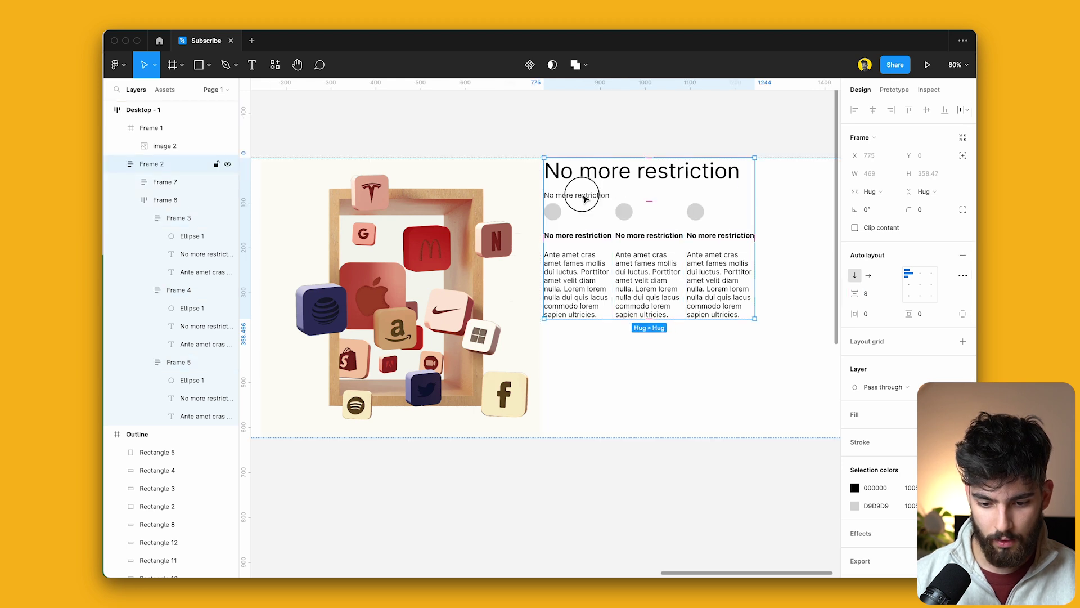
{"action": "left_click", "coordinate": [873, 293]}
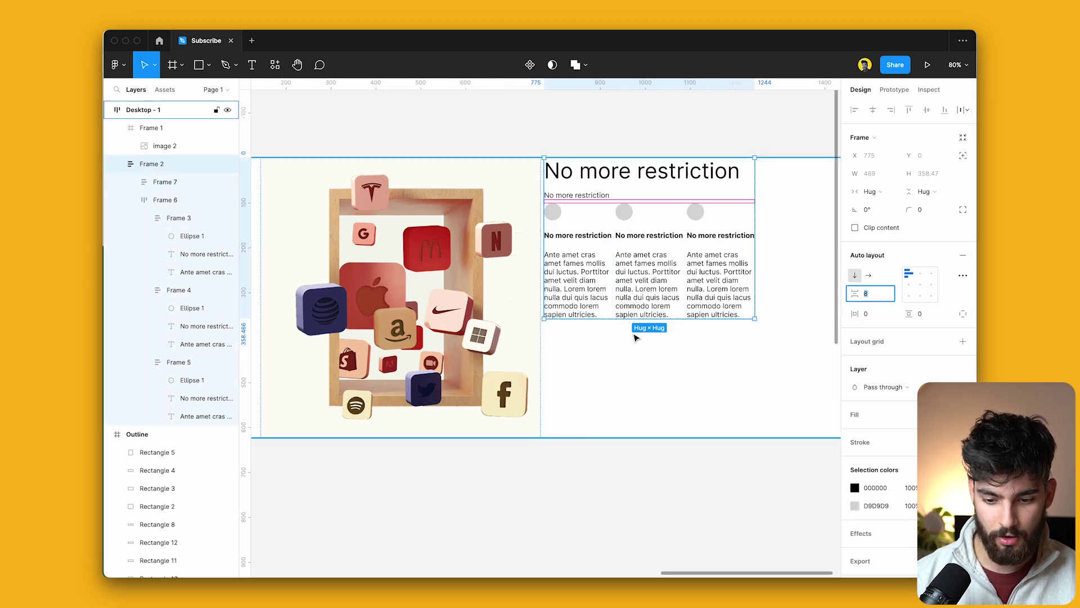
Increase Frame 2's gap between the text items to 48
{"action": "key", "text": "shift+Up"}
{"action": "key", "text": "shift+Up"}
{"action": "key", "text": "shift+Up"}
{"action": "key", "text": "shift+Up"}
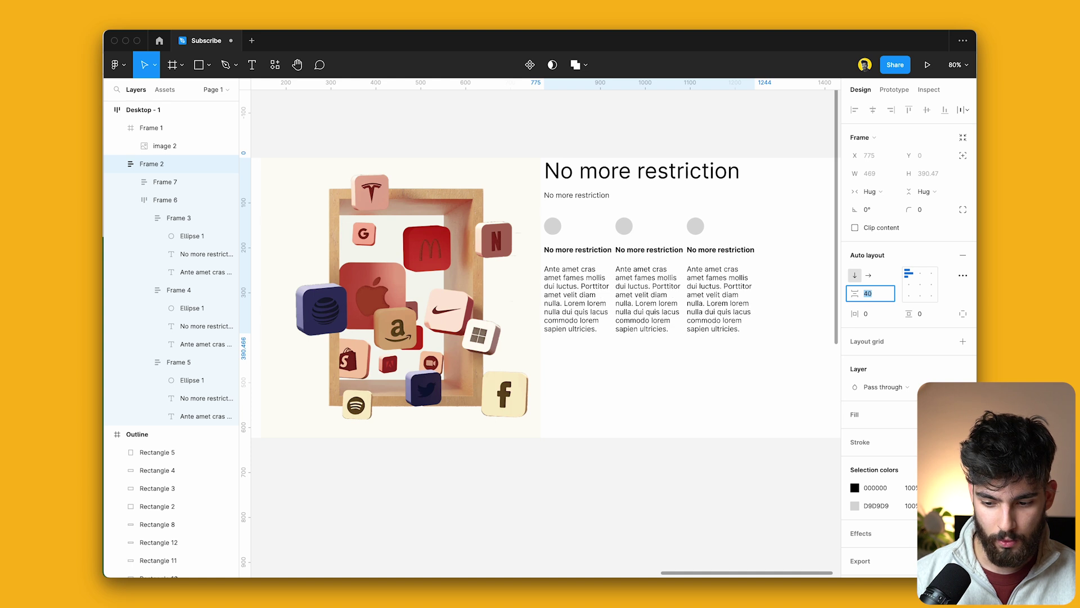
{"action": "left_click", "coordinate": [572, 478]}
{"action": "scroll", "coordinate": [572, 478], "scroll_direction": "down", "scroll_amount": 5}
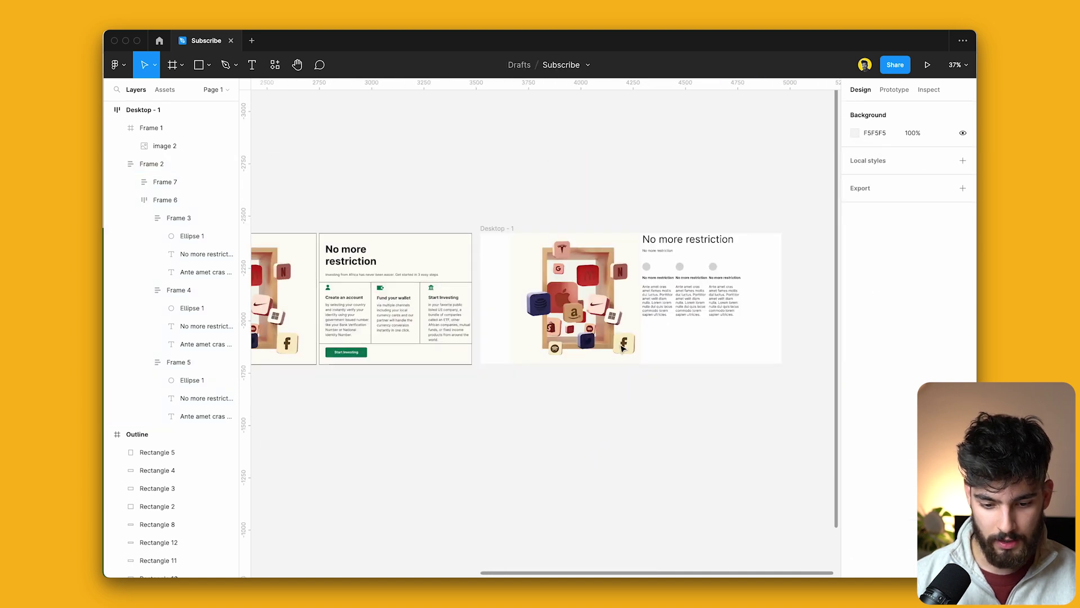
{"action": "scroll", "coordinate": [403, 293], "scroll_direction": "down", "scroll_amount": 3}
Centre Desktop - 1's content vertically with middle-left alignment
{"action": "left_click", "coordinate": [763, 299]}
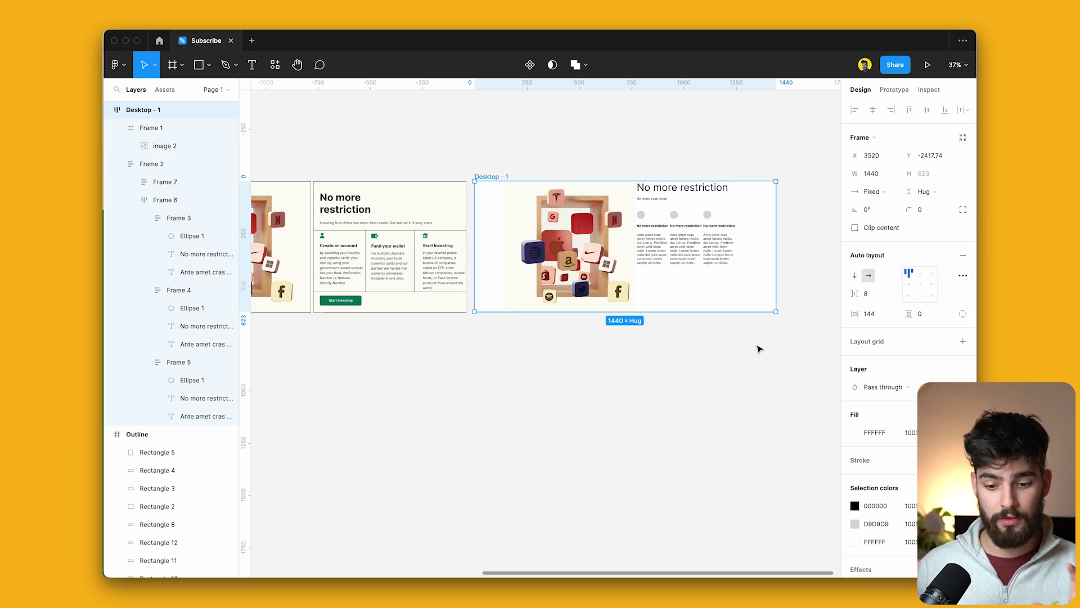
{"action": "left_click", "coordinate": [933, 275]}
{"action": "left_click", "coordinate": [909, 274]}
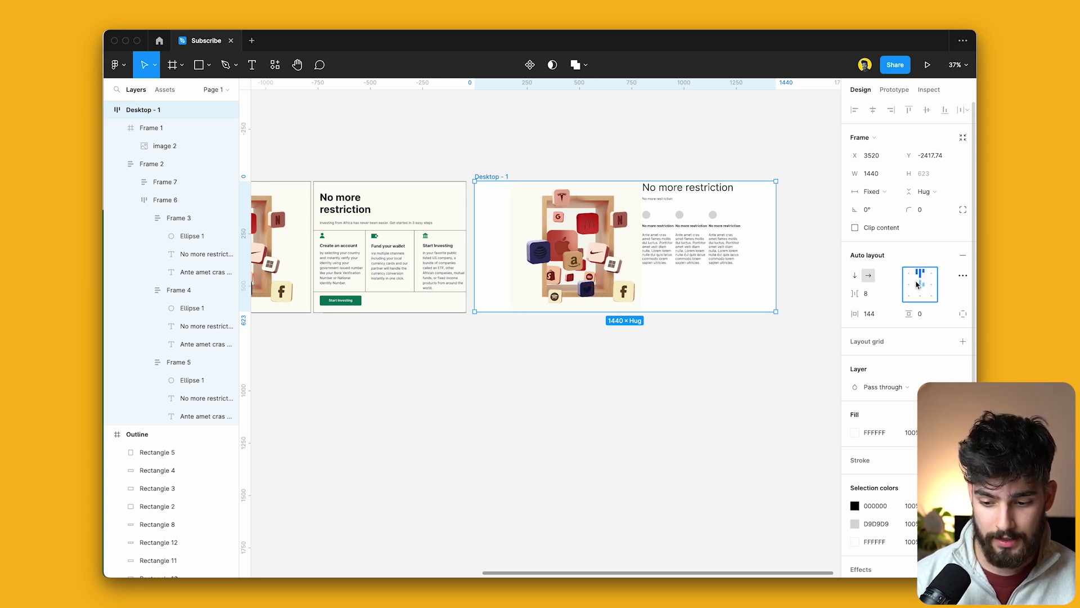
{"action": "left_click", "coordinate": [909, 285]}
{"action": "left_click", "coordinate": [909, 296]}
{"action": "left_click", "coordinate": [910, 285]}
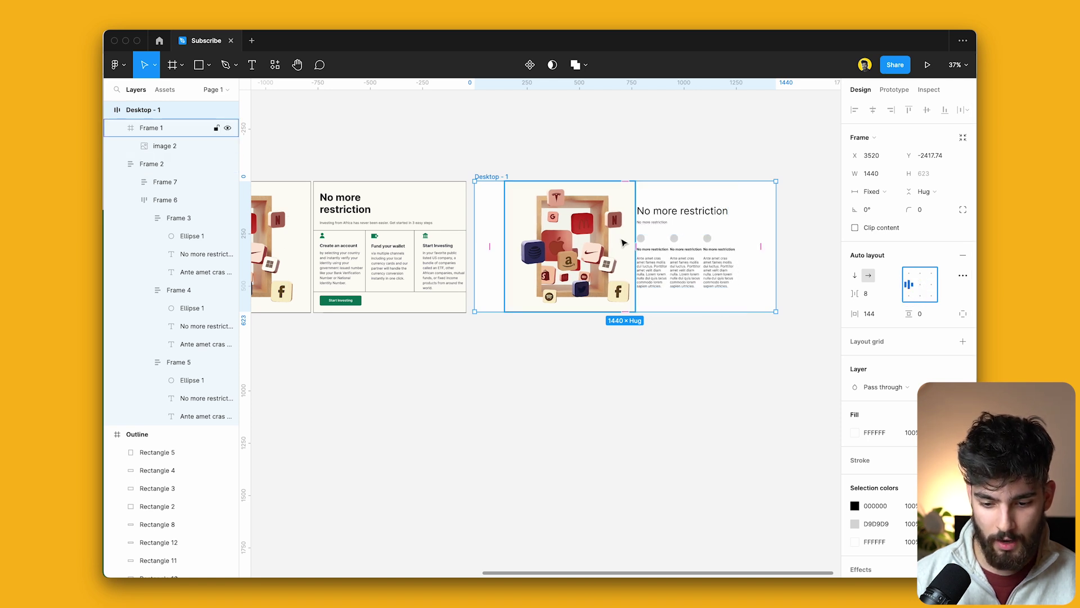
Set an 80 gap between the image and the text block in Desktop - 1
{"action": "scroll", "coordinate": [619, 238], "scroll_direction": "up", "scroll_amount": 3}
{"action": "scroll", "coordinate": [681, 251], "scroll_direction": "right", "scroll_amount": 3}
{"action": "scroll", "coordinate": [680, 251], "scroll_direction": "down", "scroll_amount": 1}
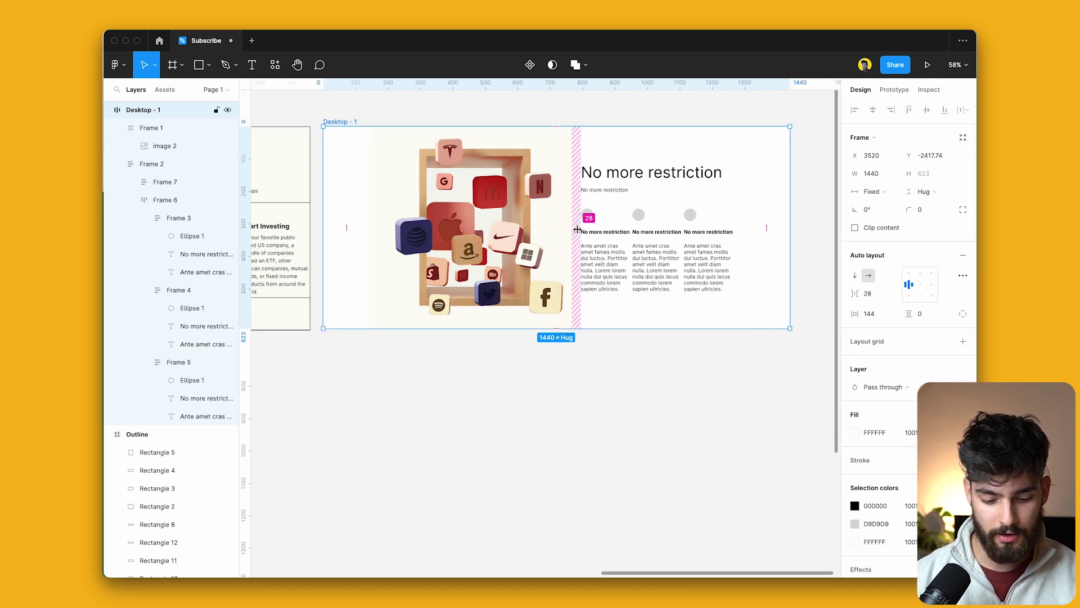
{"action": "left_click", "coordinate": [866, 295]}
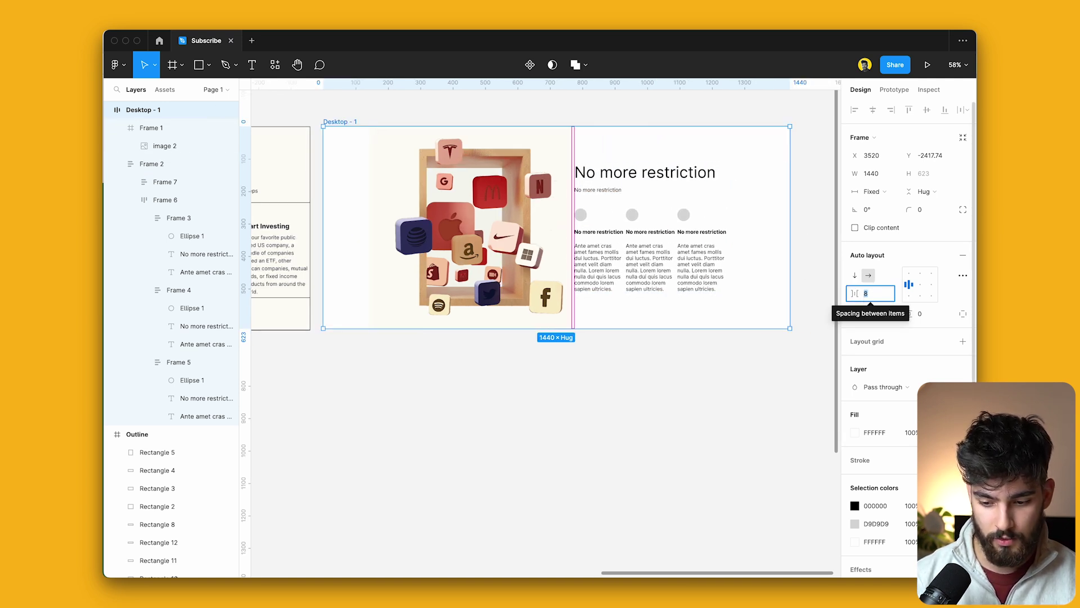
{"action": "type", "text": "80"}
{"action": "key", "text": "Return"}
{"action": "scroll", "coordinate": [579, 296], "scroll_direction": "down", "scroll_amount": 6}
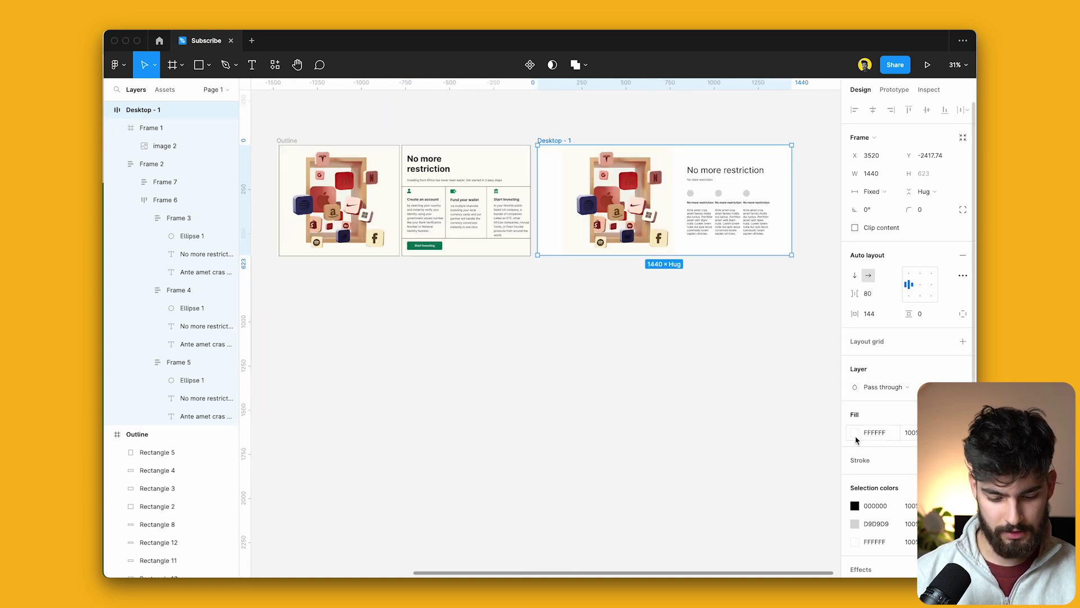
Fill Desktop - 1 with the cream colour sampled from the Outline reference
{"action": "key", "text": "i"}
{"action": "left_click", "coordinate": [500, 246]}
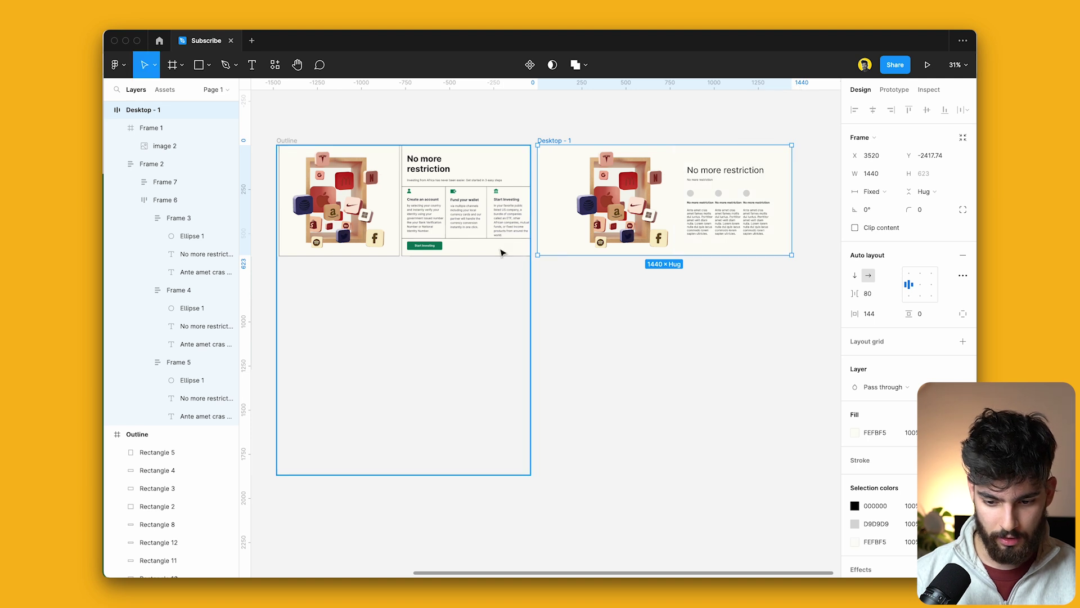
{"action": "left_click", "coordinate": [684, 371]}
{"action": "scroll", "coordinate": [788, 208], "scroll_direction": "up", "scroll_amount": 4}
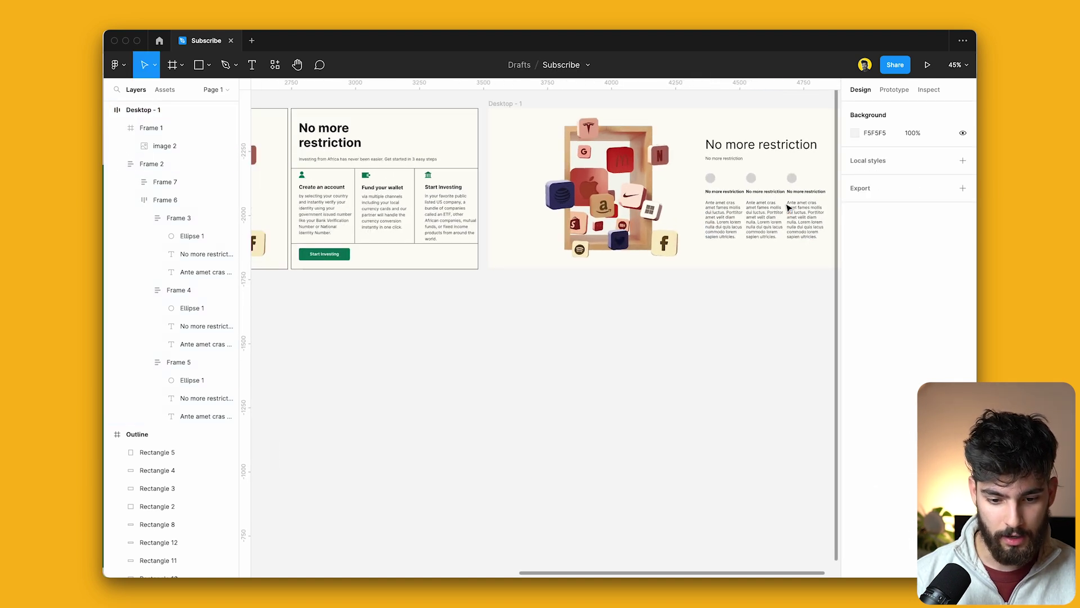
{"action": "scroll", "coordinate": [788, 208], "scroll_direction": "down", "scroll_amount": 2}
Colour the three feature circles with the reference button's green
{"action": "left_click", "coordinate": [675, 166], "text": "super"}
{"action": "left_click", "coordinate": [707, 166], "text": "shift+super"}
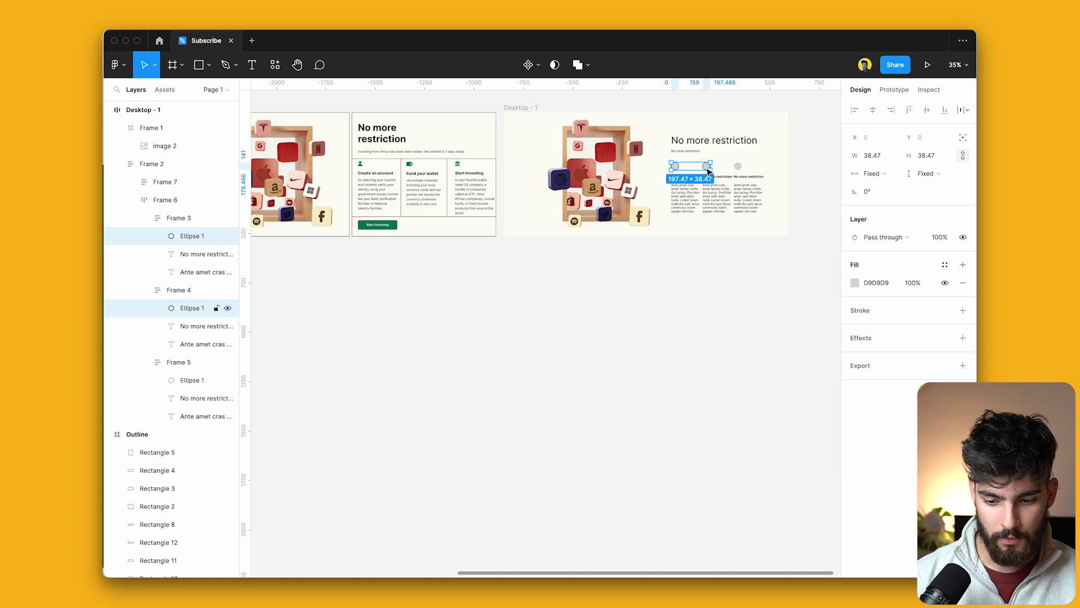
{"action": "left_click", "coordinate": [738, 170], "text": "shift+super"}
{"action": "key", "text": "i"}
{"action": "left_click", "coordinate": [378, 225]}
{"action": "key", "text": "Escape"}
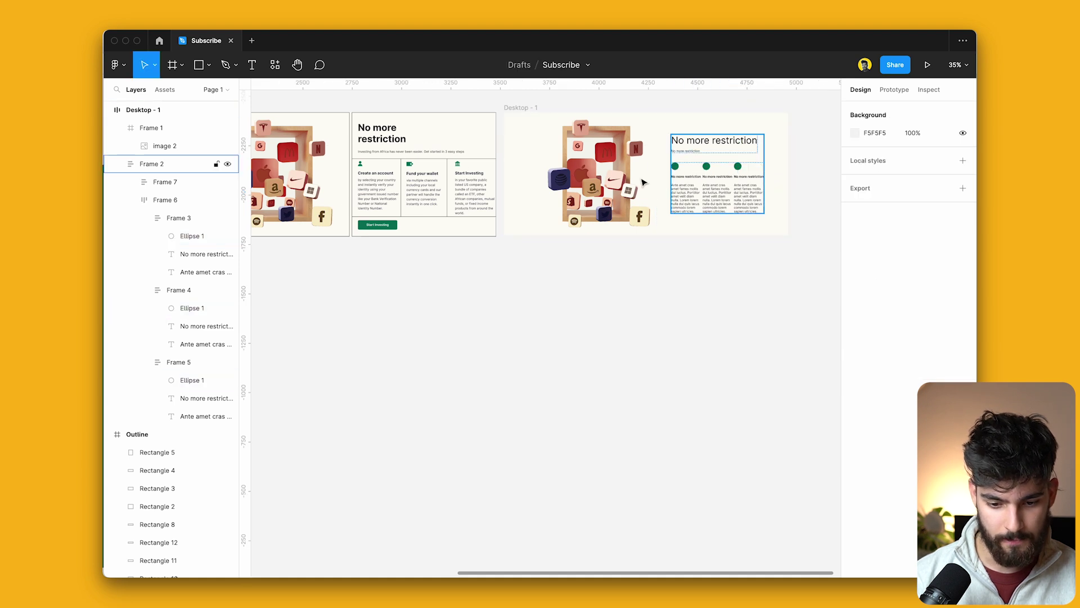
{"action": "scroll", "coordinate": [779, 231], "scroll_direction": "up", "scroll_amount": 2}
Paste a green 245×48 button frame below the text columns
{"action": "left_click", "coordinate": [732, 185]}
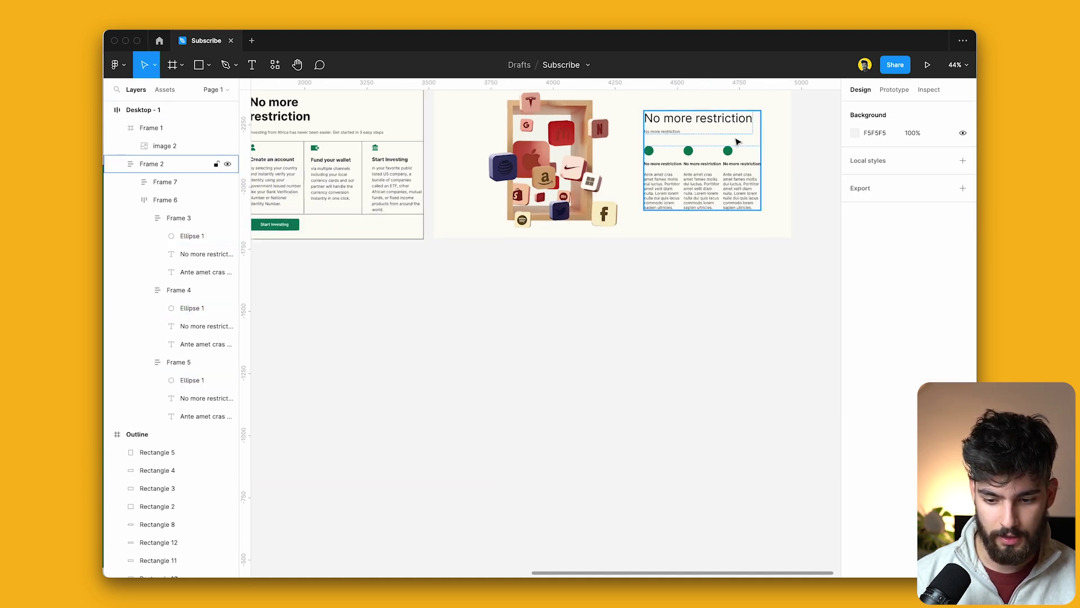
{"action": "left_click", "coordinate": [737, 142]}
{"action": "scroll", "coordinate": [737, 142], "scroll_direction": "up", "scroll_amount": 2}
{"action": "key", "text": "r"}
{"action": "key", "text": "f"}
{"action": "mouse_move", "coordinate": [561, 269]}
{"action": "left_mouse_down"}
{"action": "mouse_move", "coordinate": [600, 293]}
{"action": "mouse_move", "coordinate": [616, 285]}
{"action": "left_mouse_up"}
{"action": "key", "text": "super+z"}
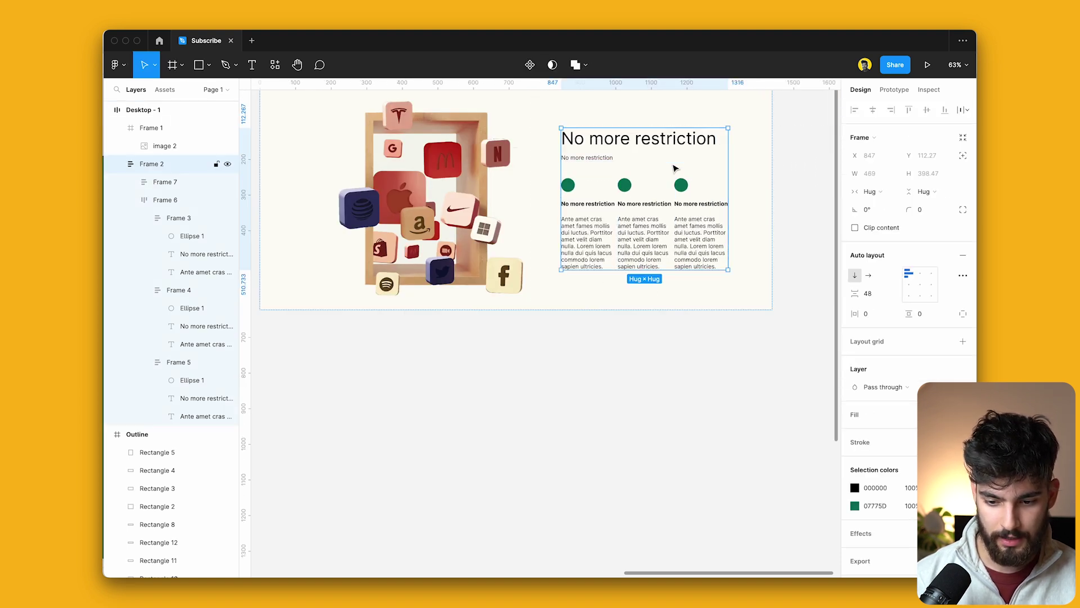
{"action": "key", "text": "super+v"}
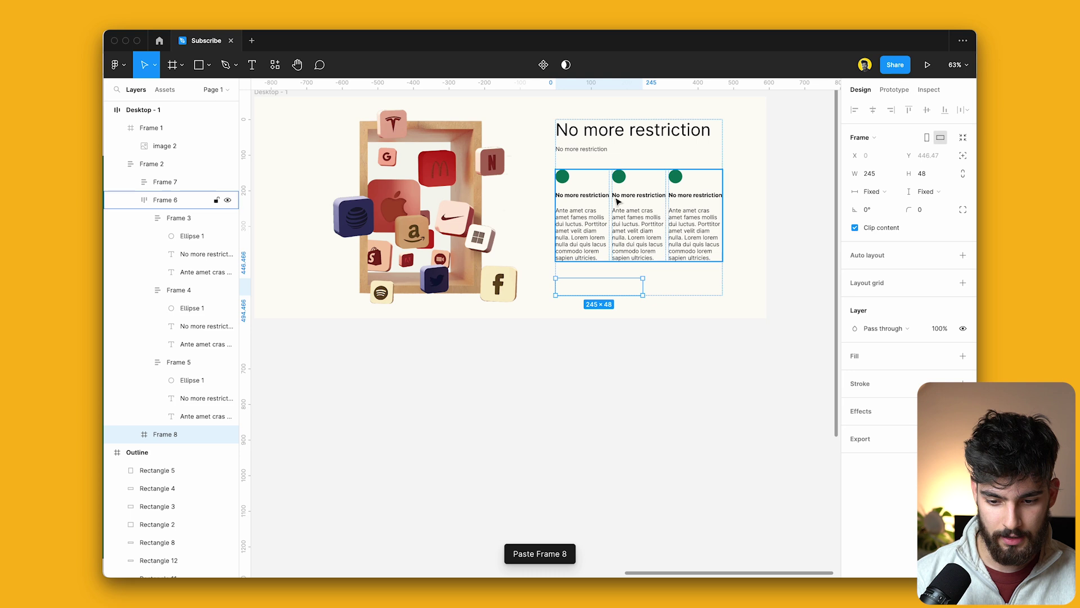
{"action": "key", "text": "super+alt+v"}
Label the green button frame with the text 'Button'
{"action": "key", "text": "t"}
{"action": "left_click", "coordinate": [596, 286]}
{"action": "type", "text": "B"}
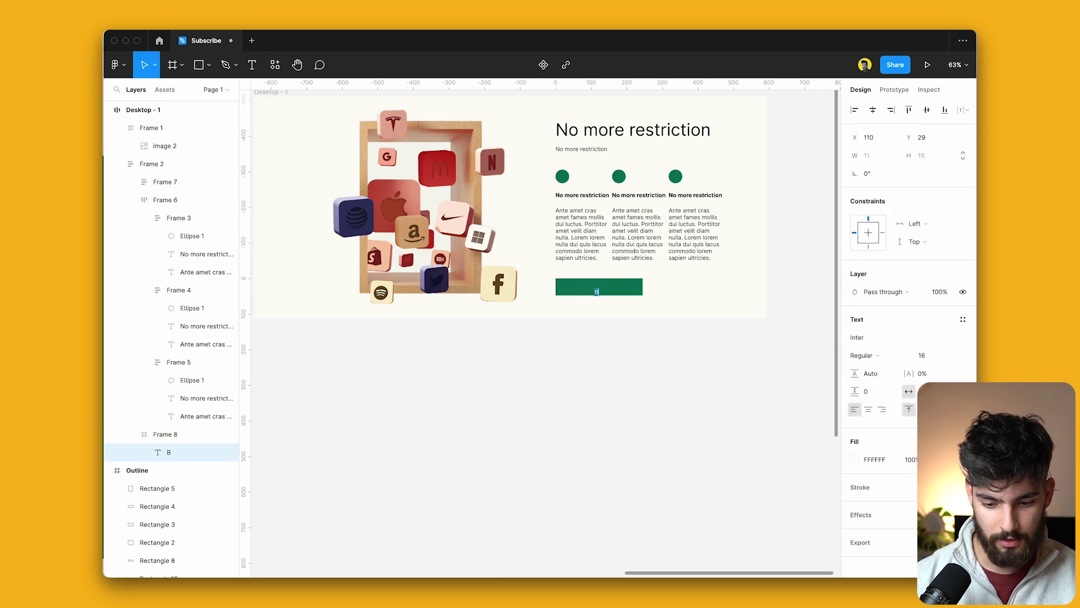
{"action": "type", "text": "utton"}
{"action": "left_click", "coordinate": [670, 424]}
{"action": "scroll", "coordinate": [670, 425], "scroll_direction": "left", "scroll_amount": 3}
Stretch the Outline reference frame to 1440×1945 so all three sections show again
{"action": "scroll", "coordinate": [671, 424], "scroll_direction": "down", "scroll_amount": 3}
{"action": "scroll", "coordinate": [670, 424], "scroll_direction": "right", "scroll_amount": 3}
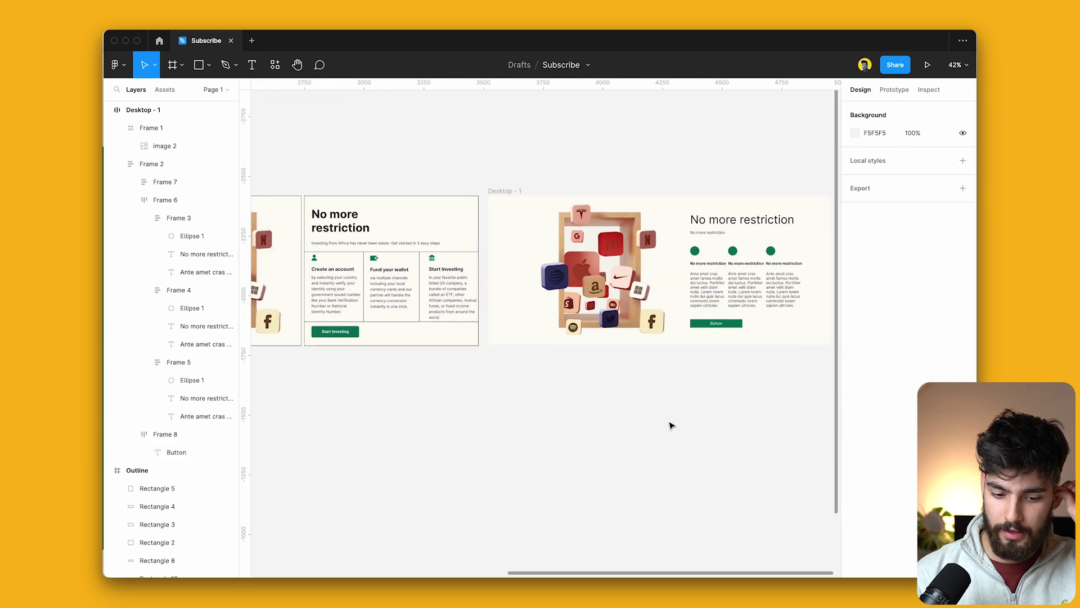
{"action": "scroll", "coordinate": [543, 269], "scroll_direction": "down", "scroll_amount": 3}
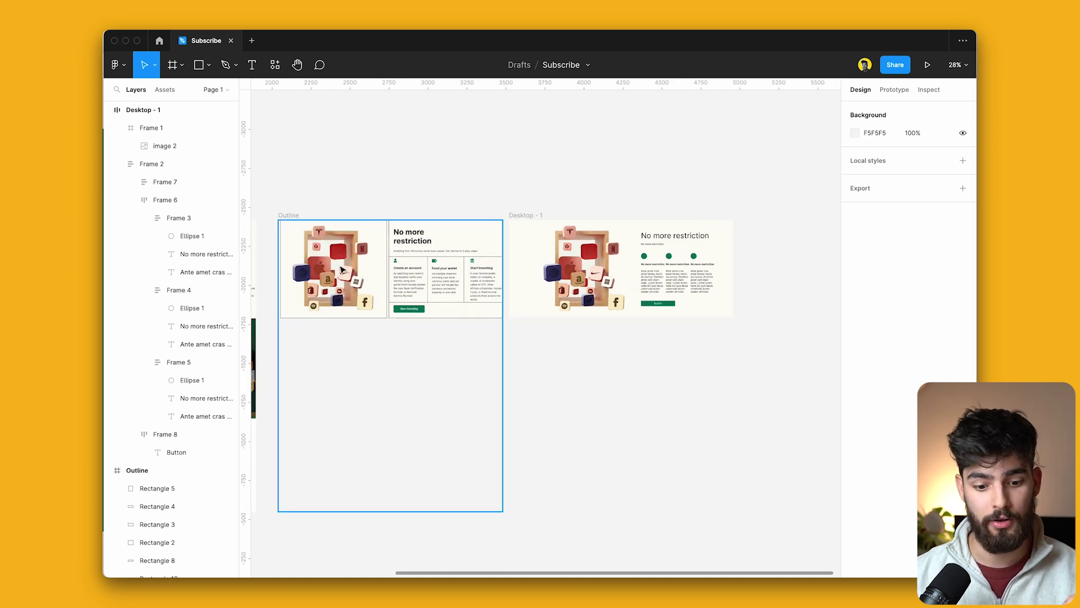
{"action": "mouse_move", "coordinate": [391, 511]}
{"action": "left_mouse_down"}
{"action": "mouse_move", "coordinate": [391, 319]}
{"action": "mouse_move", "coordinate": [393, 523]}
{"action": "left_mouse_up"}
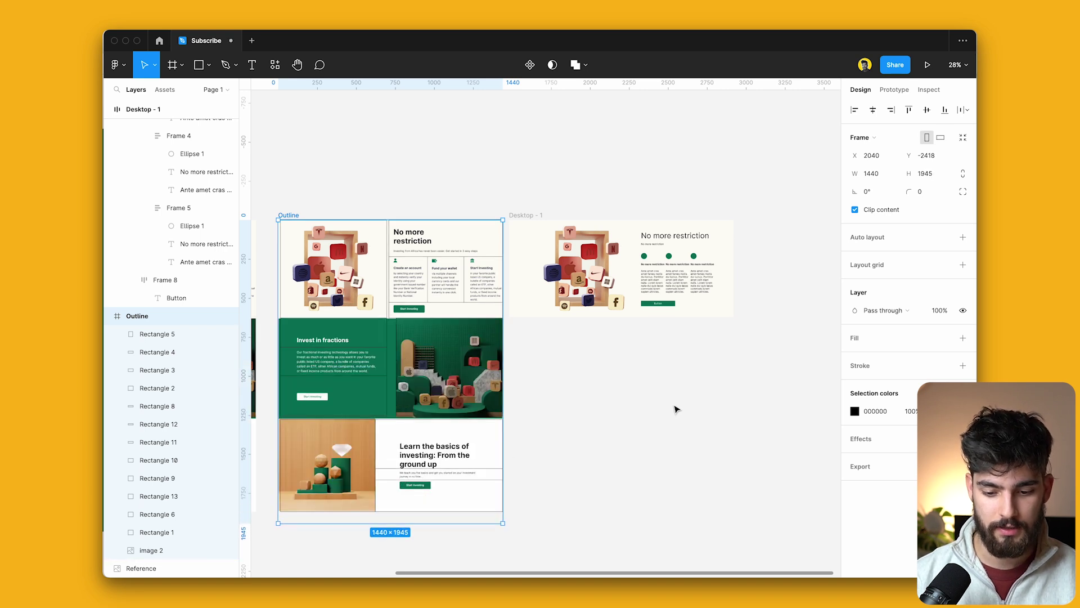
{"action": "left_click", "coordinate": [677, 409]}
{"action": "left_click", "coordinate": [724, 286]}
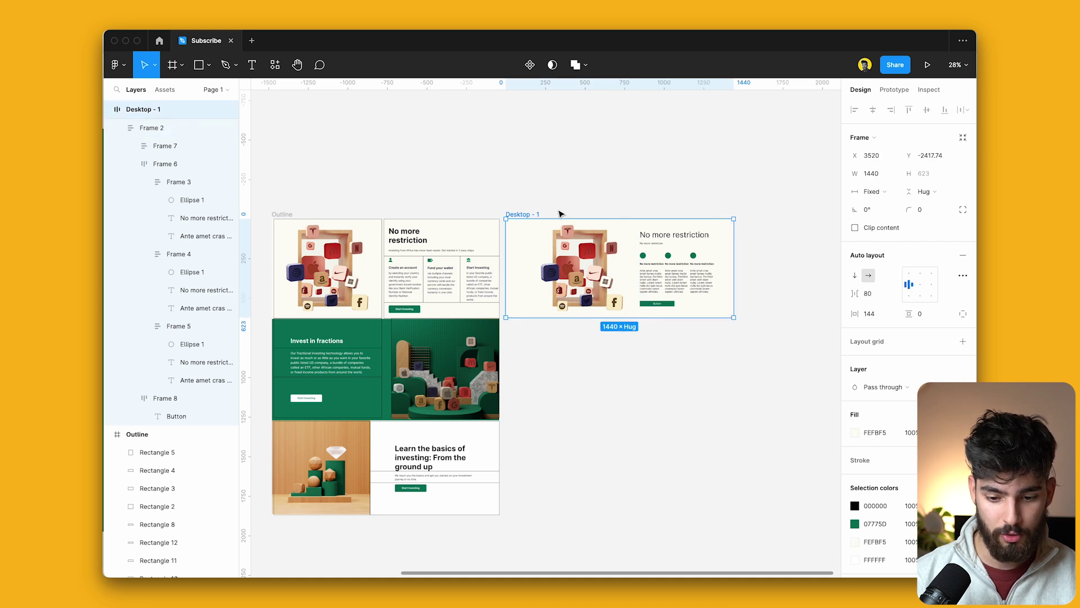
Duplicate Desktop - 1 as Desktop - 2 below it, and wrap both in an auto-layout frame with 0 gap
{"action": "key", "text": "super+d"}
{"action": "scroll", "coordinate": [546, 212], "scroll_direction": "right", "scroll_amount": 2}
{"action": "scroll", "coordinate": [627, 163], "scroll_direction": "down", "scroll_amount": 2}
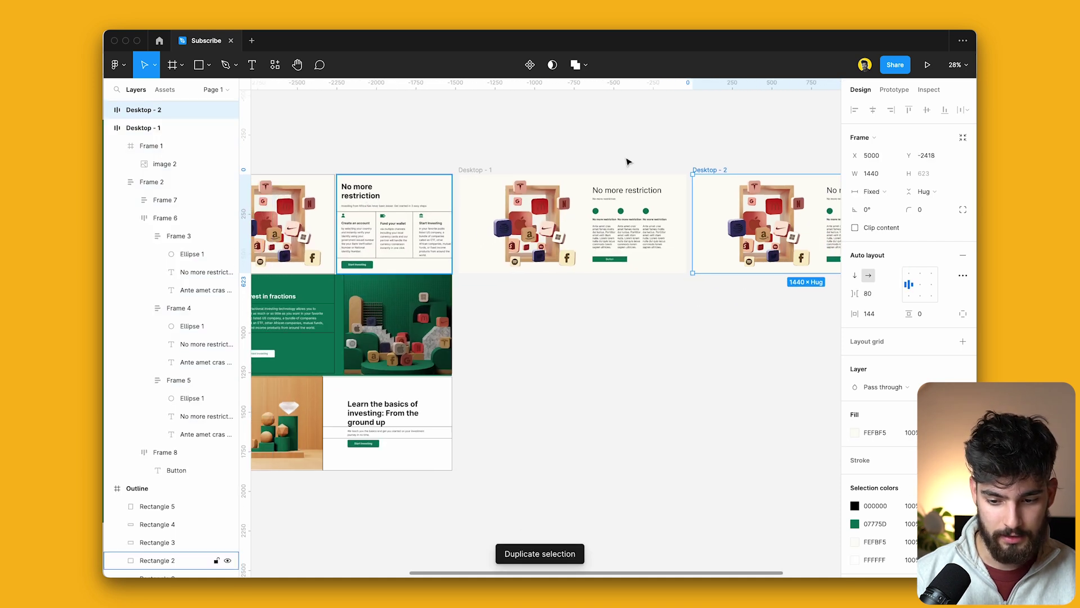
{"action": "left_click_drag", "start_coordinate": [711, 170], "coordinate": [473, 282]}
{"action": "left_click", "coordinate": [479, 170], "text": "shift"}
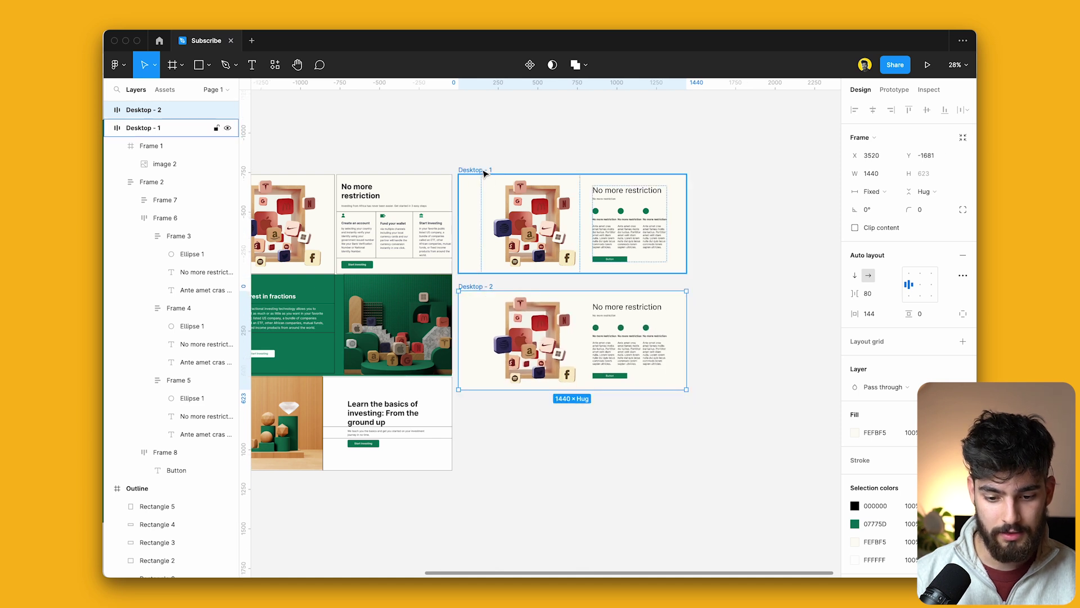
{"action": "key", "text": "shift+a"}
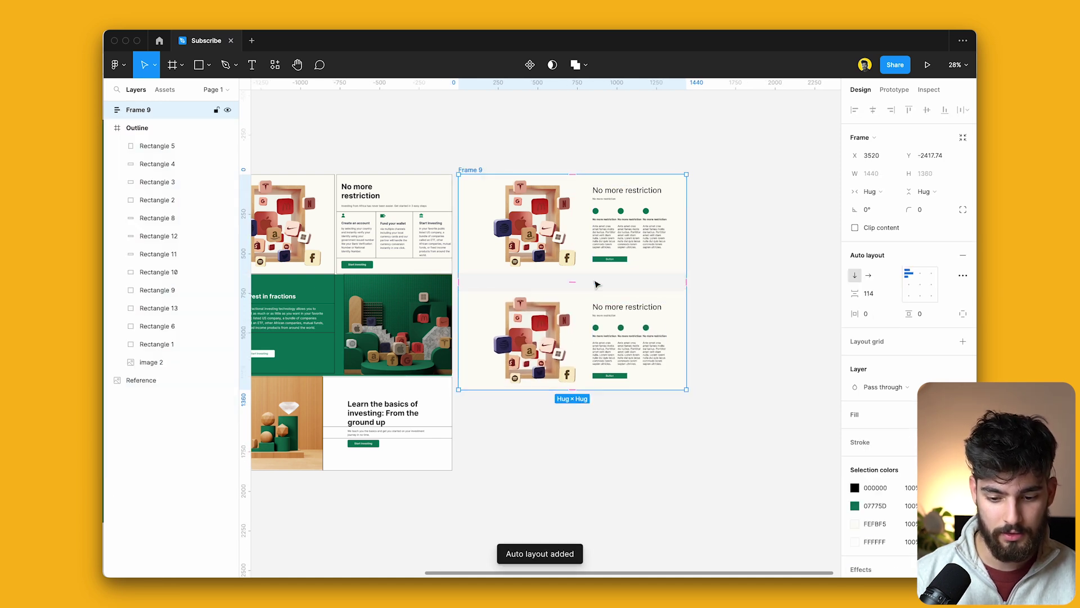
{"action": "left_click", "coordinate": [877, 297]}
{"action": "type", "text": "0"}
{"action": "left_click", "coordinate": [603, 325]}
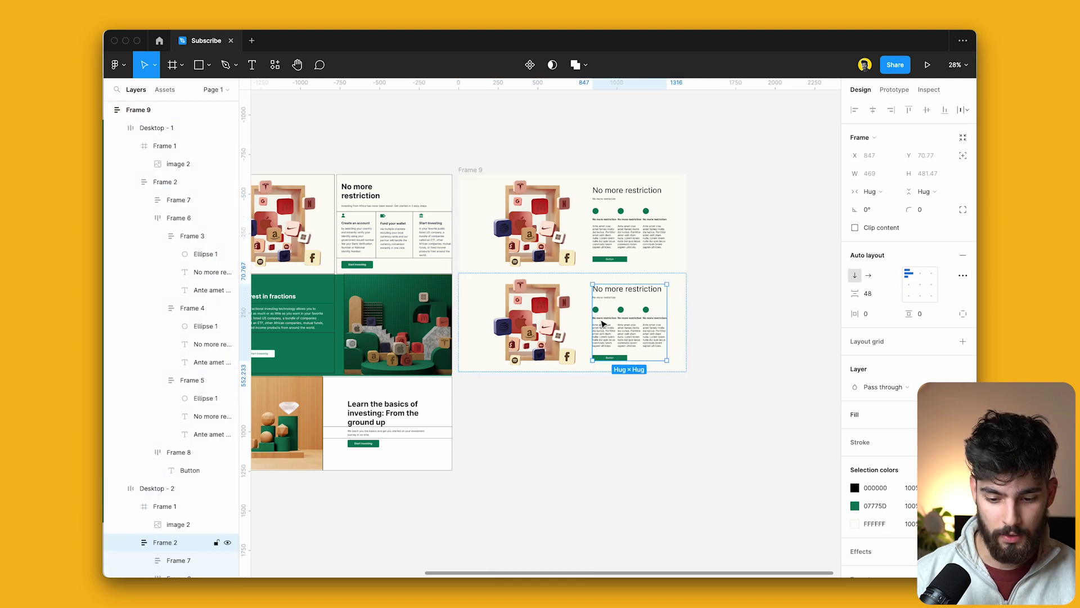
Move Desktop - 2's text block before the image and delete its three-column row
{"action": "key", "text": "Left"}
{"action": "left_click", "coordinate": [612, 403]}
{"action": "scroll", "coordinate": [620, 437], "scroll_direction": "down", "scroll_amount": 2}
{"action": "scroll", "coordinate": [590, 337], "scroll_direction": "up", "scroll_amount": 3}
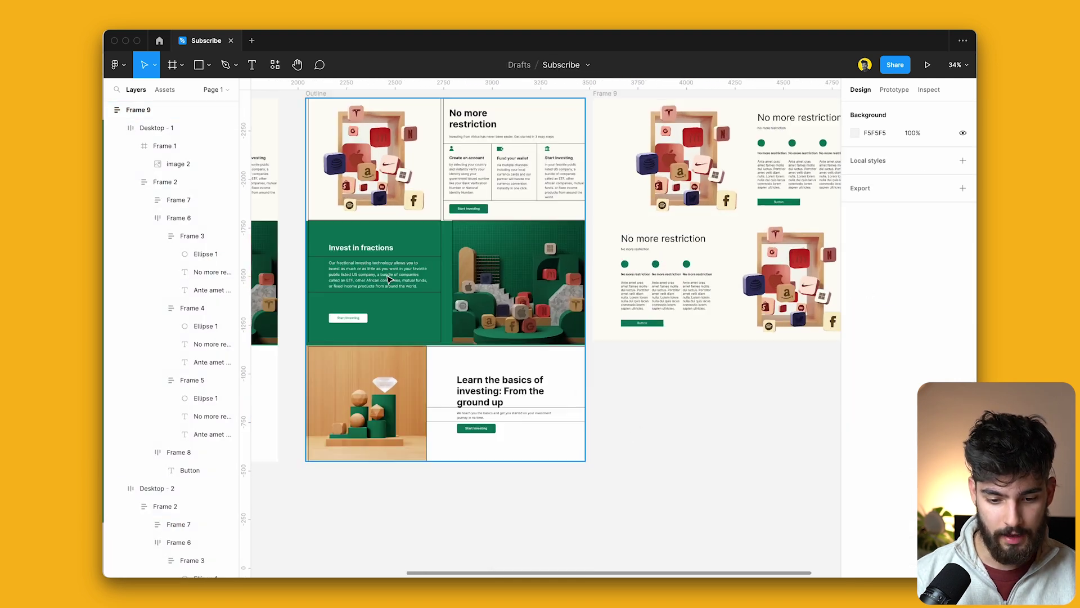
{"action": "left_click", "coordinate": [562, 265]}
{"action": "key", "text": "Delete"}
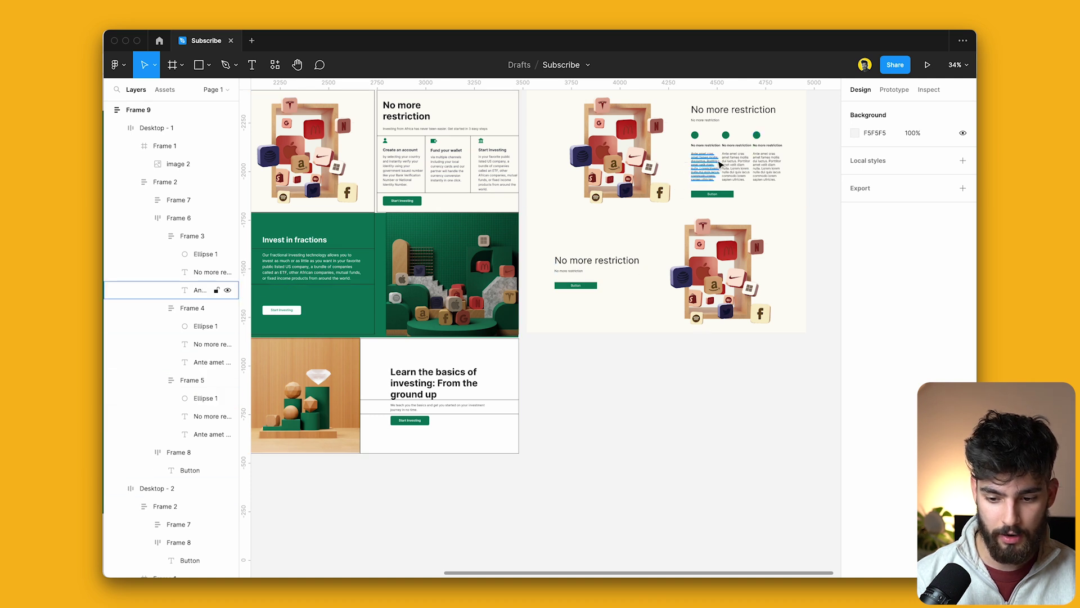
Replace Desktop - 2's subtitle with a copy of the paragraph text
{"action": "left_click", "coordinate": [209, 290]}
{"action": "key", "text": "ctrl+c"}
{"action": "left_click", "coordinate": [589, 247]}
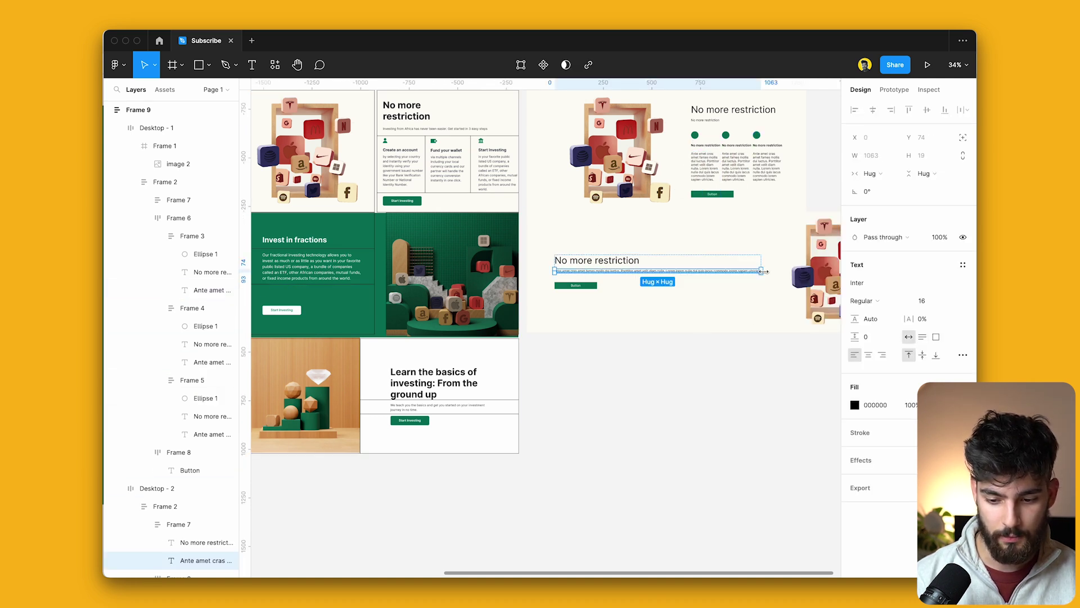
{"action": "key", "text": "ctrl+v"}
{"action": "left_click", "coordinate": [635, 430]}
{"action": "scroll", "coordinate": [635, 429], "scroll_direction": "down", "scroll_amount": 1}
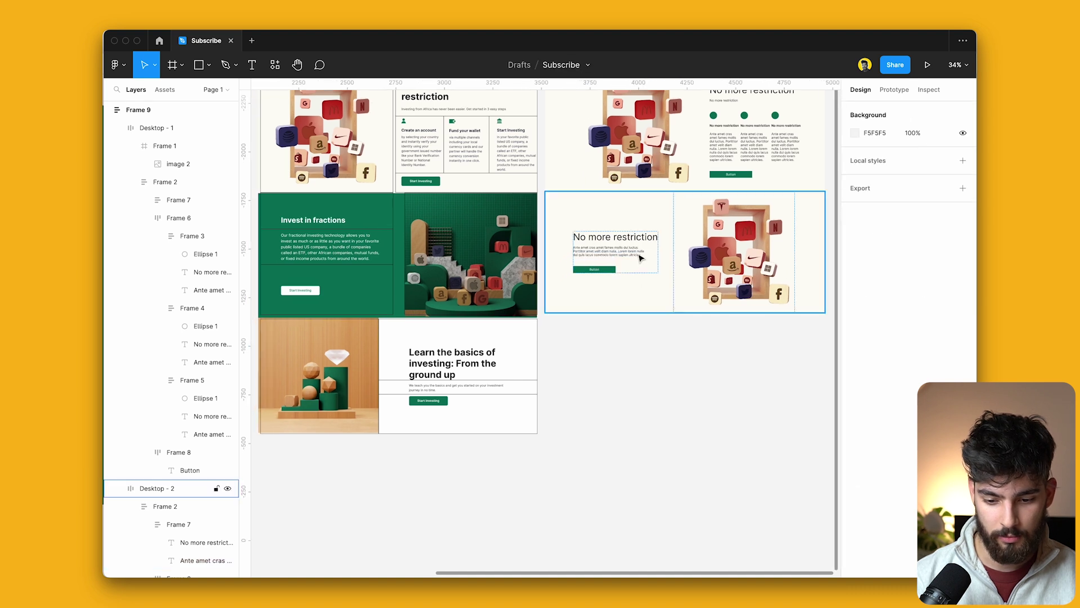
Set the gap inside Desktop - 2's text block to 112
{"action": "left_click", "coordinate": [633, 262]}
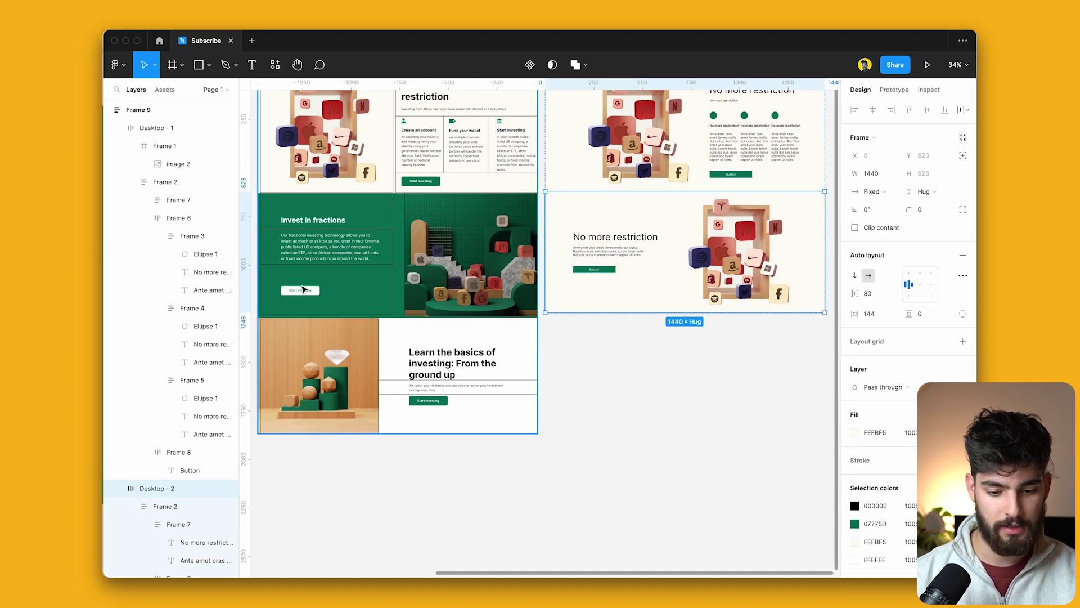
{"action": "left_click", "coordinate": [619, 267]}
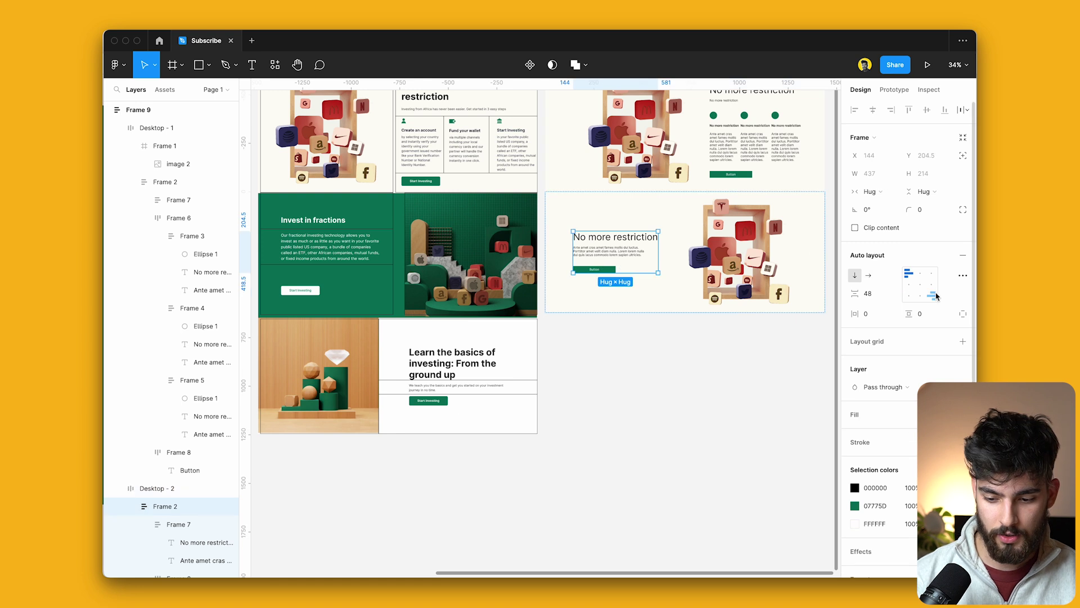
{"action": "key", "text": "Up"}
{"action": "key", "text": "Up"}
{"action": "key", "text": "Up"}
{"action": "key", "text": "Up"}
{"action": "key", "text": "Up"}
{"action": "key", "text": "Up"}
{"action": "key", "text": "Up"}
{"action": "key", "text": "Up"}
{"action": "key", "text": "Up"}
{"action": "key", "text": "Up"}
{"action": "key", "text": "Up"}
{"action": "key", "text": "Up"}
{"action": "key", "text": "Up"}
{"action": "key", "text": "Up"}
{"action": "key", "text": "Up"}
{"action": "key", "text": "Up"}
{"action": "key", "text": "Up"}
{"action": "key", "text": "Up"}
{"action": "key", "text": "Up"}
{"action": "key", "text": "Up"}
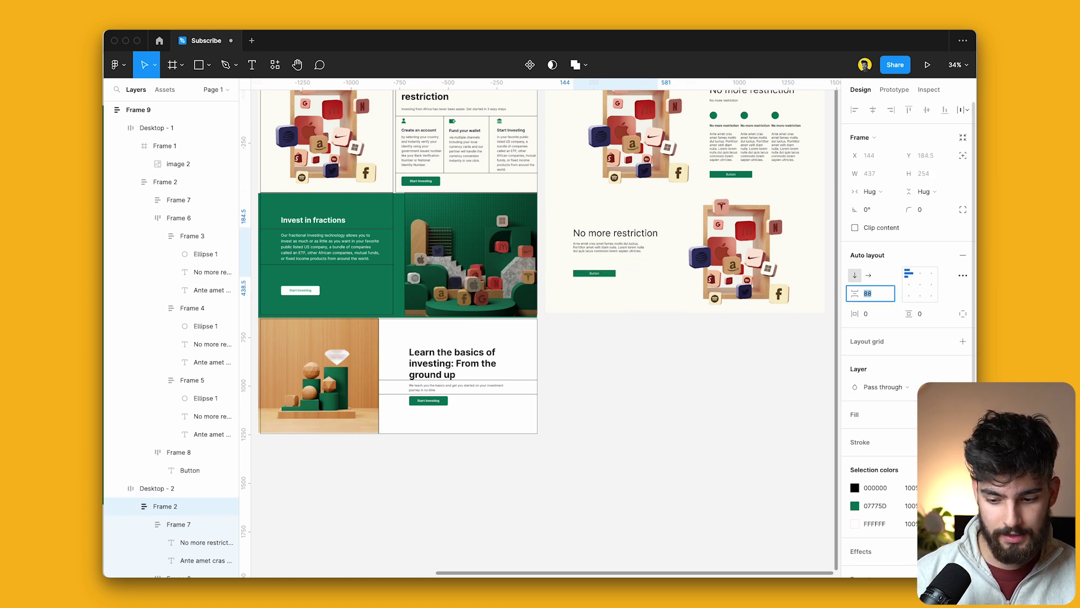
{"action": "key", "text": "Down"}
{"action": "key", "text": "Down"}
{"action": "key", "text": "Down"}
{"action": "key", "text": "Down"}
{"action": "key", "text": "Down"}
{"action": "key", "text": "Down"}
{"action": "key", "text": "Down"}
{"action": "key", "text": "Down"}
{"action": "key", "text": "Down"}
{"action": "key", "text": "Down"}
{"action": "key", "text": "Down"}
{"action": "key", "text": "Down"}
{"action": "key", "text": "Down"}
{"action": "key", "text": "Down"}
{"action": "key", "text": "Down"}
{"action": "key", "text": "Down"}
{"action": "key", "text": "Down"}
{"action": "key", "text": "Down"}
{"action": "key", "text": "Down"}
{"action": "key", "text": "Down"}
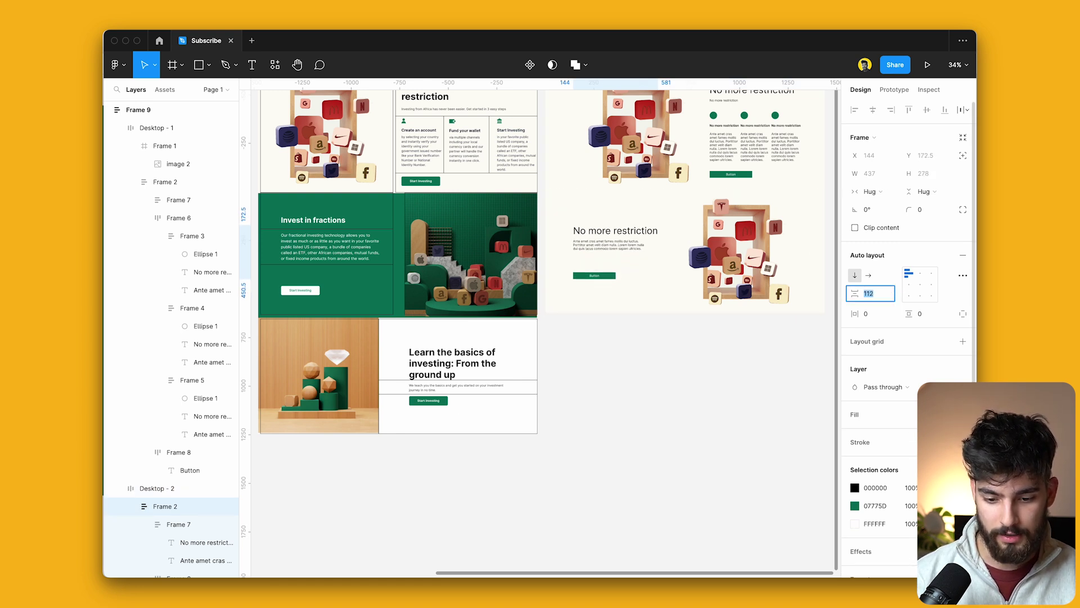
Fill the Desktop - 2 frame with green 07775D
{"action": "left_click", "coordinate": [758, 257]}
{"action": "key", "text": "i"}
{"action": "left_click", "coordinate": [352, 292]}
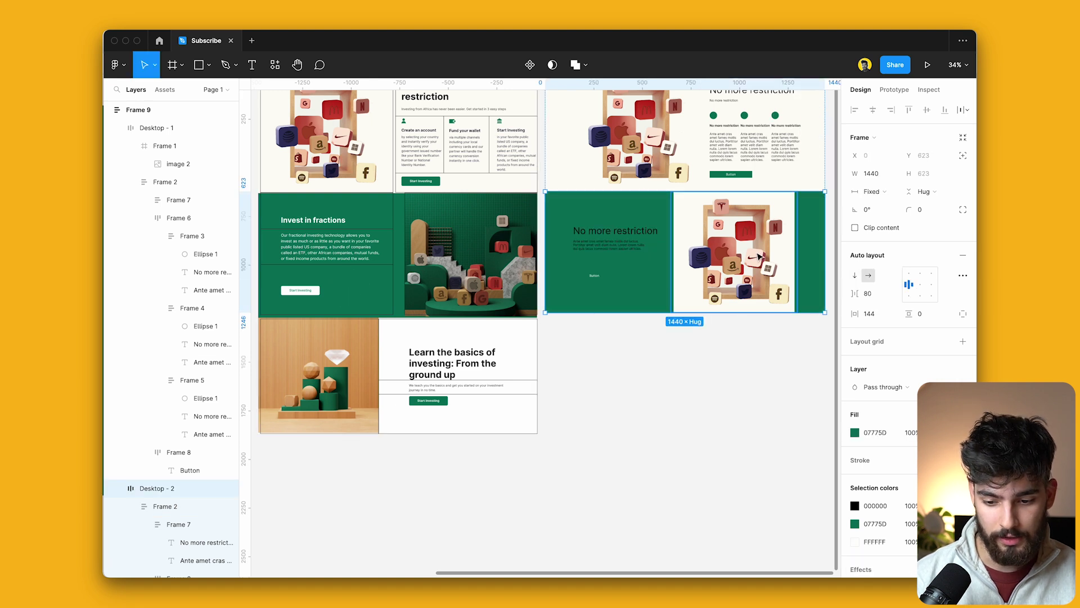
Crop the reference image to the green stairs illustration and paste it into the green section
{"action": "left_click", "coordinate": [398, 273]}
{"action": "scroll", "coordinate": [476, 261], "scroll_direction": "down", "scroll_amount": 3}
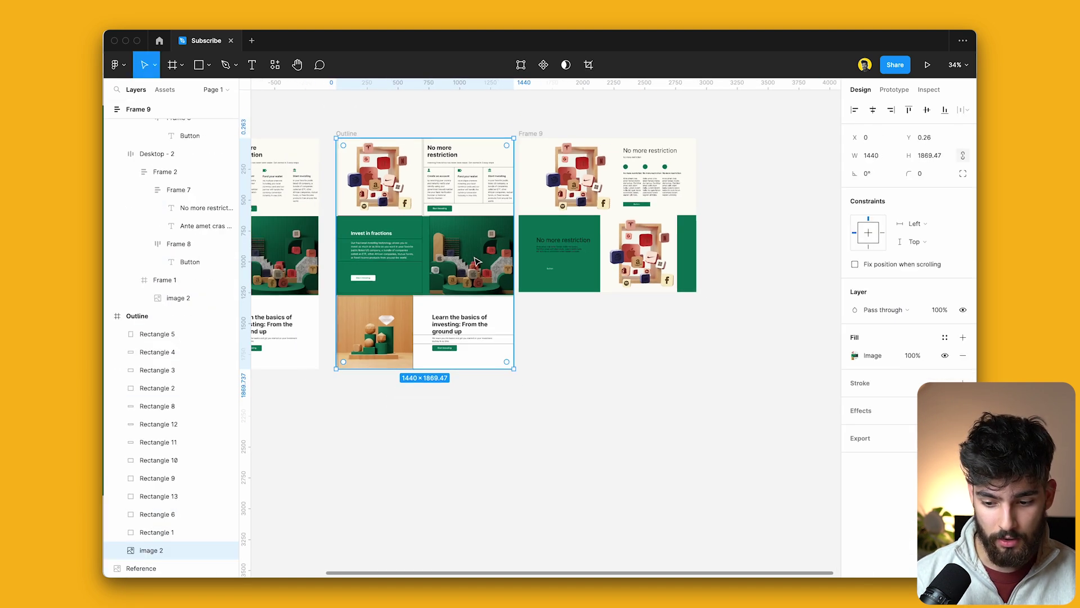
{"action": "scroll", "coordinate": [476, 260], "scroll_direction": "down", "scroll_amount": 2}
{"action": "left_click_drag", "start_coordinate": [342, 243], "coordinate": [421, 247]}
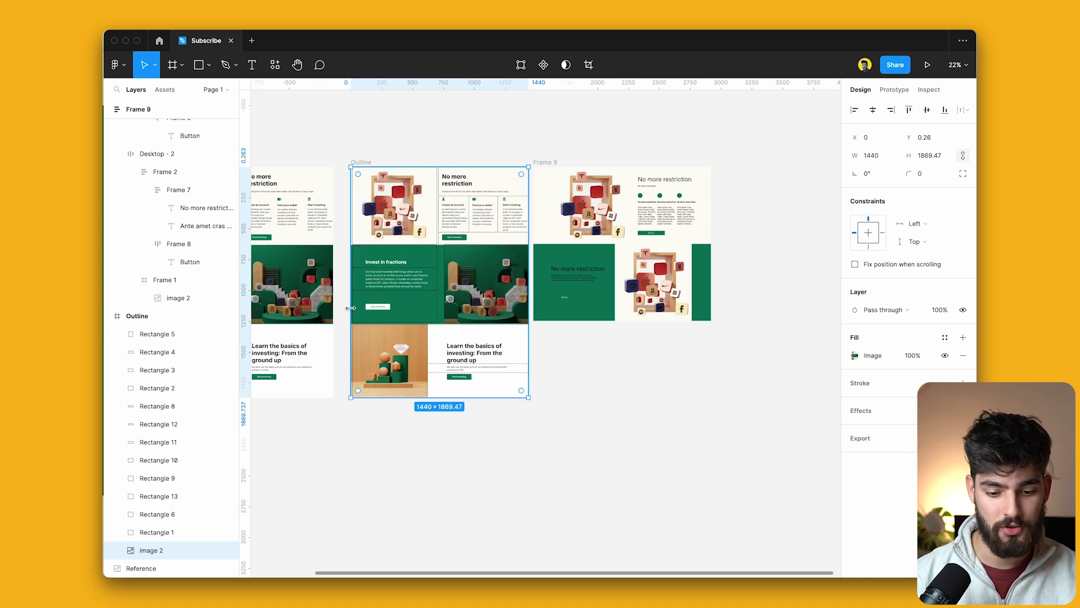
{"action": "left_click_drag", "start_coordinate": [353, 287], "coordinate": [445, 282]}
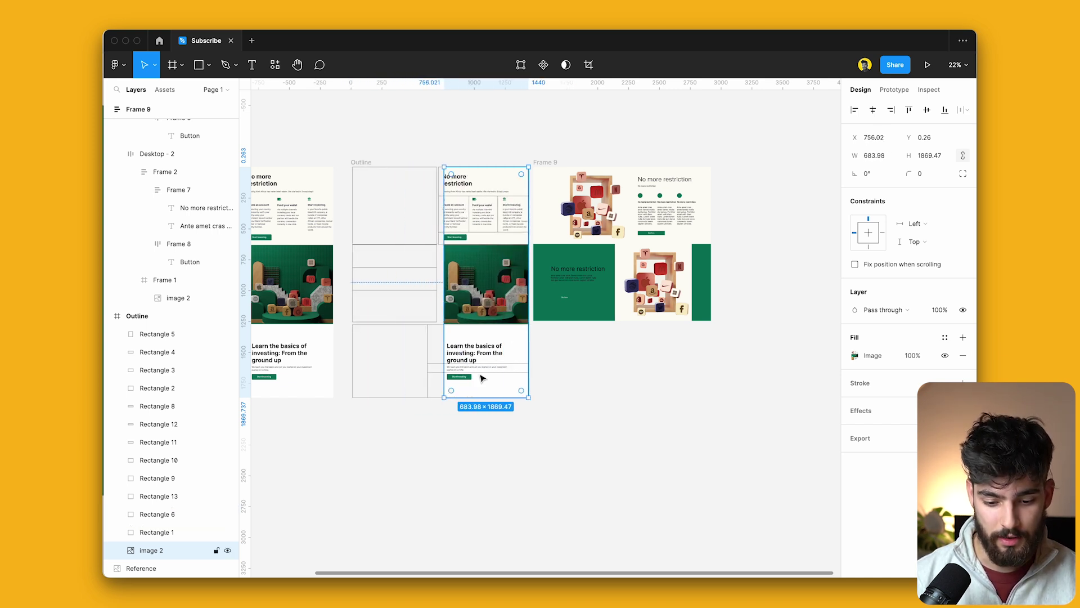
{"action": "left_click_drag", "start_coordinate": [482, 398], "coordinate": [484, 319]}
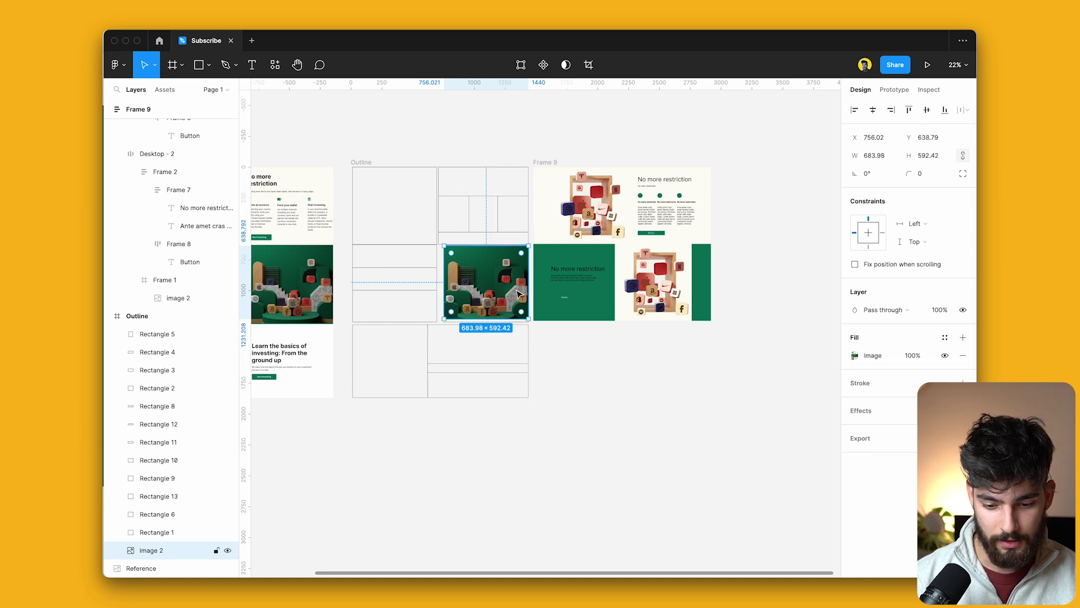
{"action": "key", "text": "super+v"}
{"action": "scroll", "coordinate": [619, 336], "scroll_direction": "up", "scroll_amount": 5}
Make the green section's heading, paragraph and button text white
{"action": "left_click", "coordinate": [522, 259]}
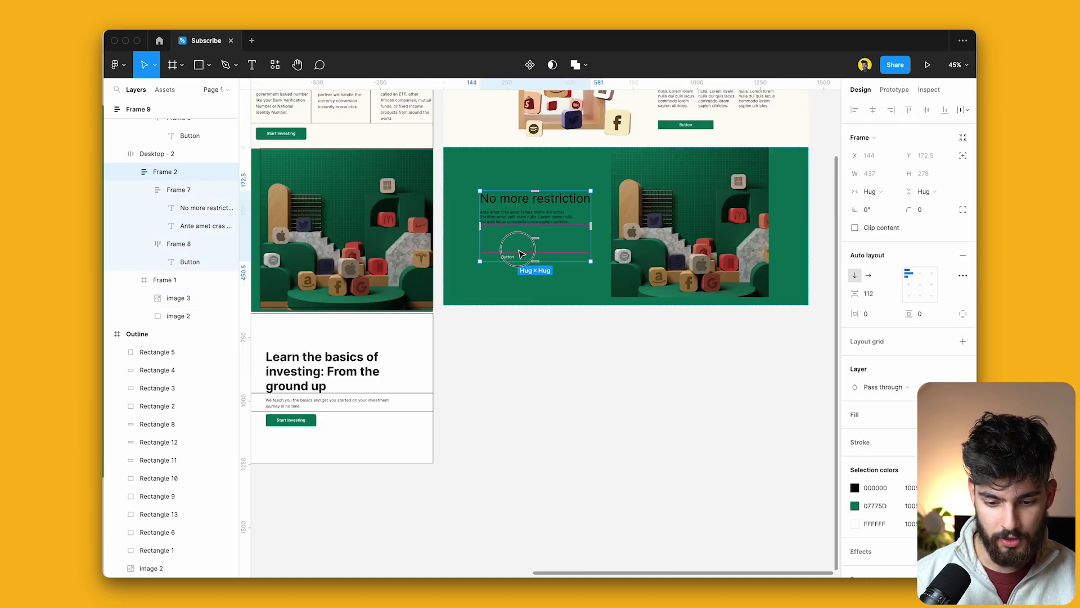
{"action": "scroll", "coordinate": [619, 446], "scroll_direction": "left", "scroll_amount": 10}
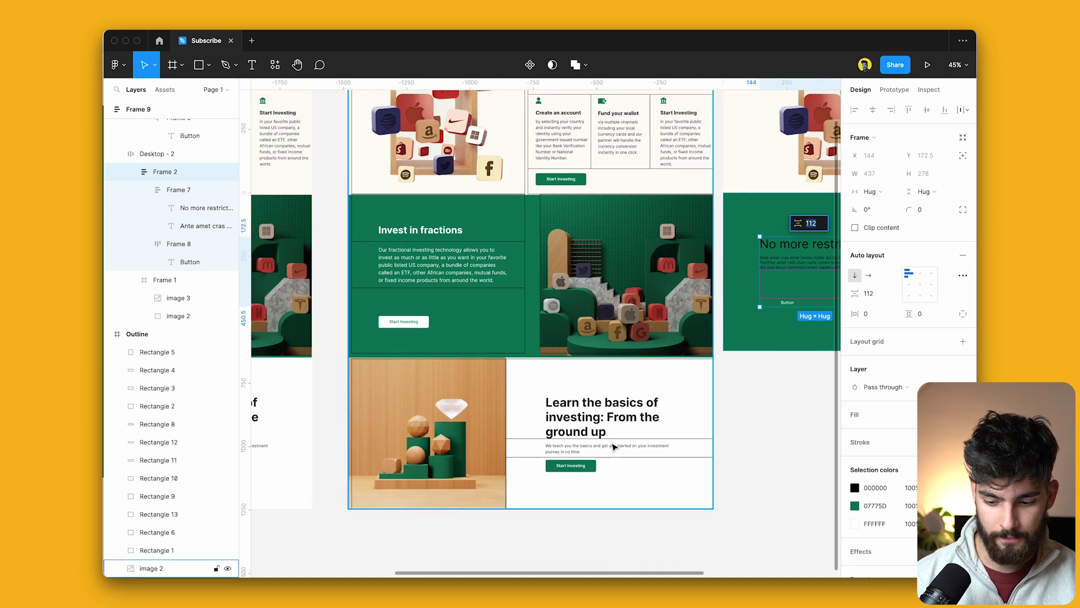
{"action": "scroll", "coordinate": [613, 446], "scroll_direction": "right", "scroll_amount": 2}
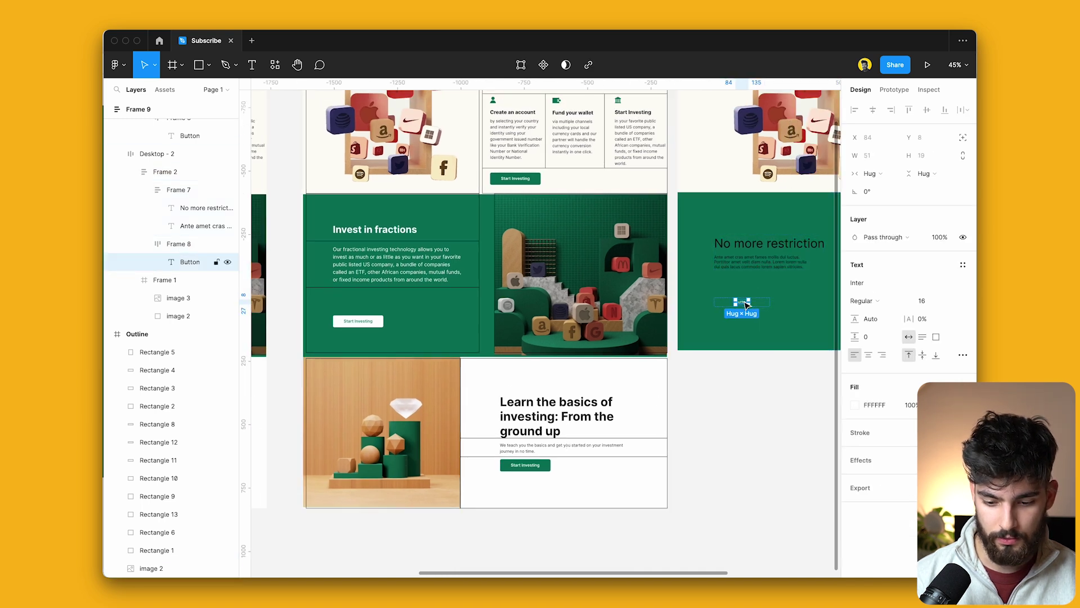
{"action": "left_click", "coordinate": [735, 258]}
{"action": "left_click", "coordinate": [854, 488]}
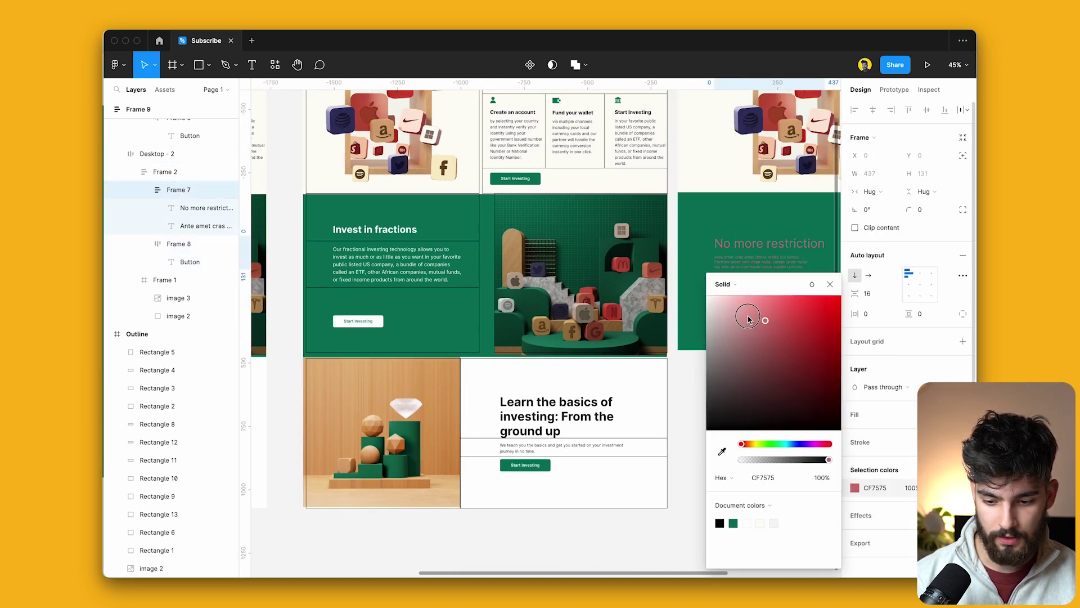
{"action": "left_click", "coordinate": [710, 292]}
{"action": "key", "text": "Escape"}
{"action": "scroll", "coordinate": [666, 423], "scroll_direction": "down", "scroll_amount": 5}
{"action": "left_click", "coordinate": [666, 423]}
{"action": "scroll", "coordinate": [666, 423], "scroll_direction": "up", "scroll_amount": 3}
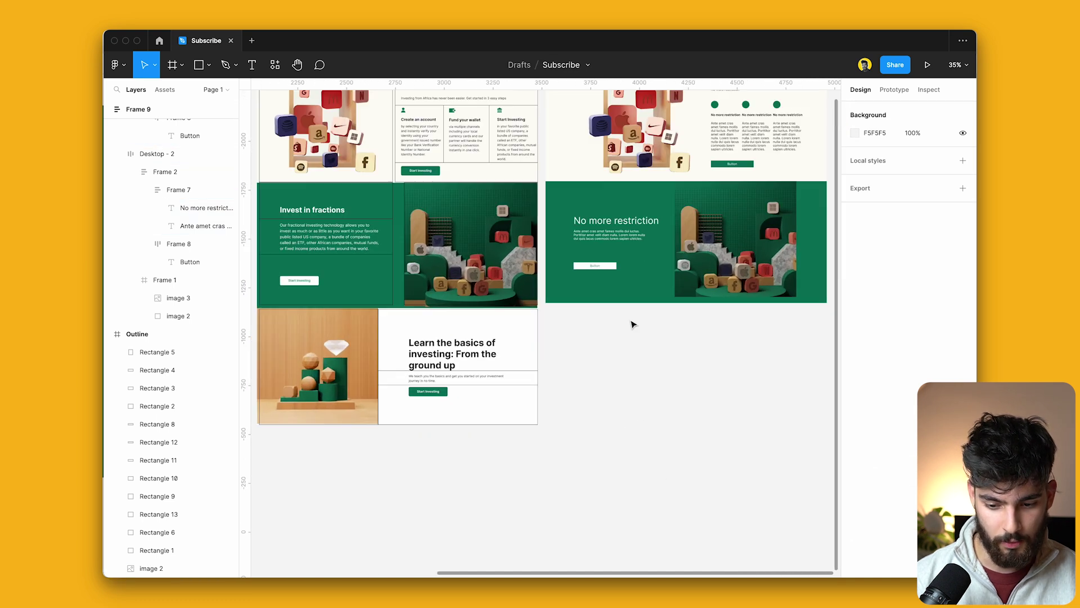
Duplicate the green section and move the copy's text block to the right of the image
{"action": "scroll", "coordinate": [562, 272], "scroll_direction": "down", "scroll_amount": 2}
{"action": "left_click", "coordinate": [631, 284]}
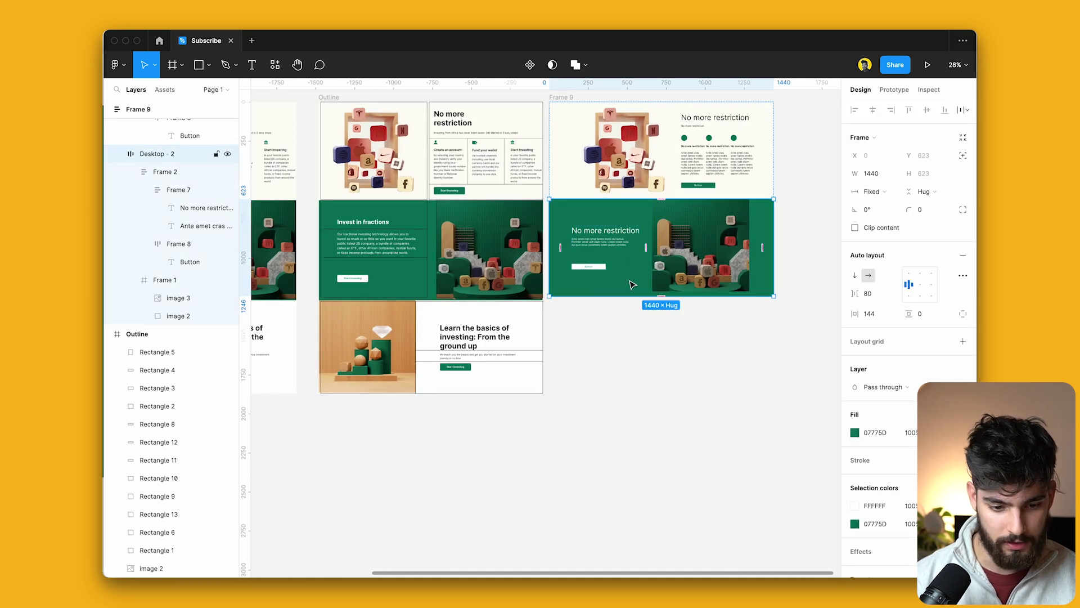
{"action": "key", "text": "super+d"}
{"action": "double_click", "coordinate": [606, 354]}
{"action": "key", "text": "Right"}
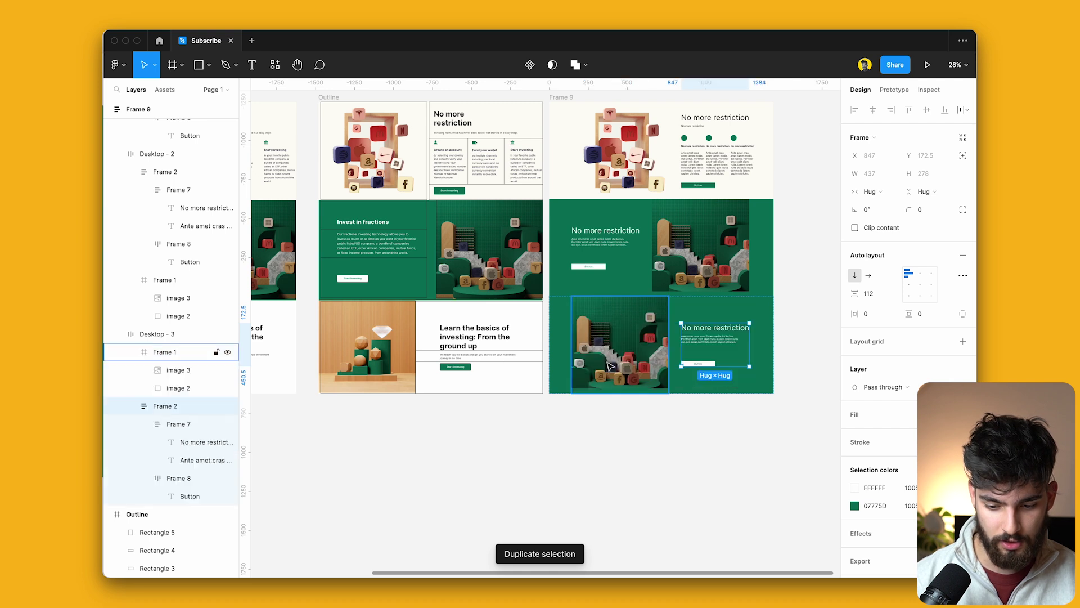
{"action": "left_click", "coordinate": [692, 463]}
Replace the copy's green illustration with the wooden blocks picture and delete the leftover image layers
{"action": "left_click", "coordinate": [540, 340]}
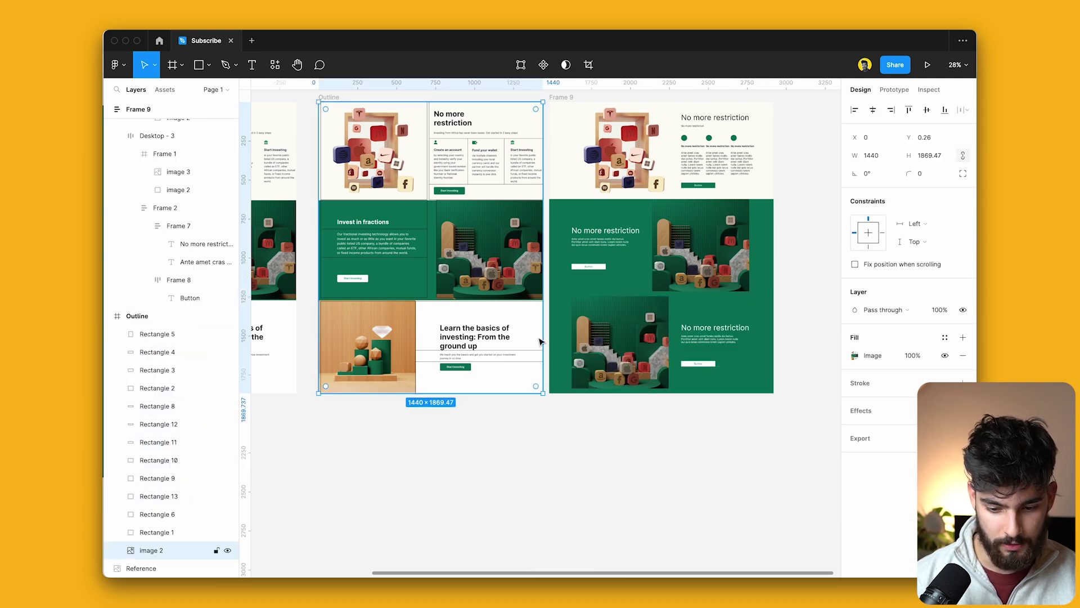
{"action": "left_click", "coordinate": [616, 344]}
{"action": "key", "text": "super+v"}
{"action": "left_click_drag", "start_coordinate": [596, 456], "coordinate": [596, 238]}
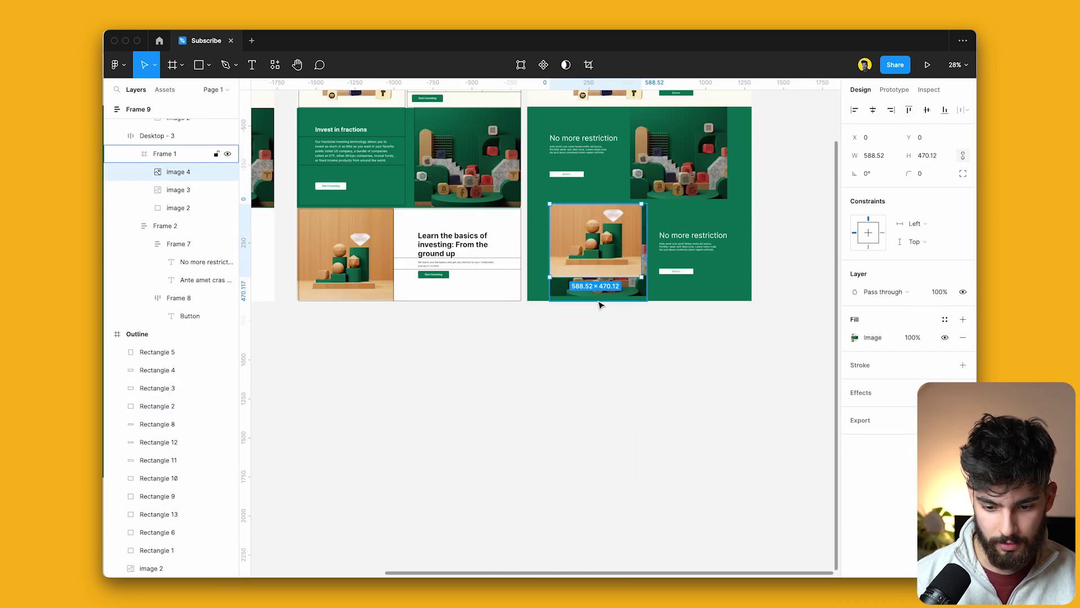
{"action": "left_click", "coordinate": [626, 291]}
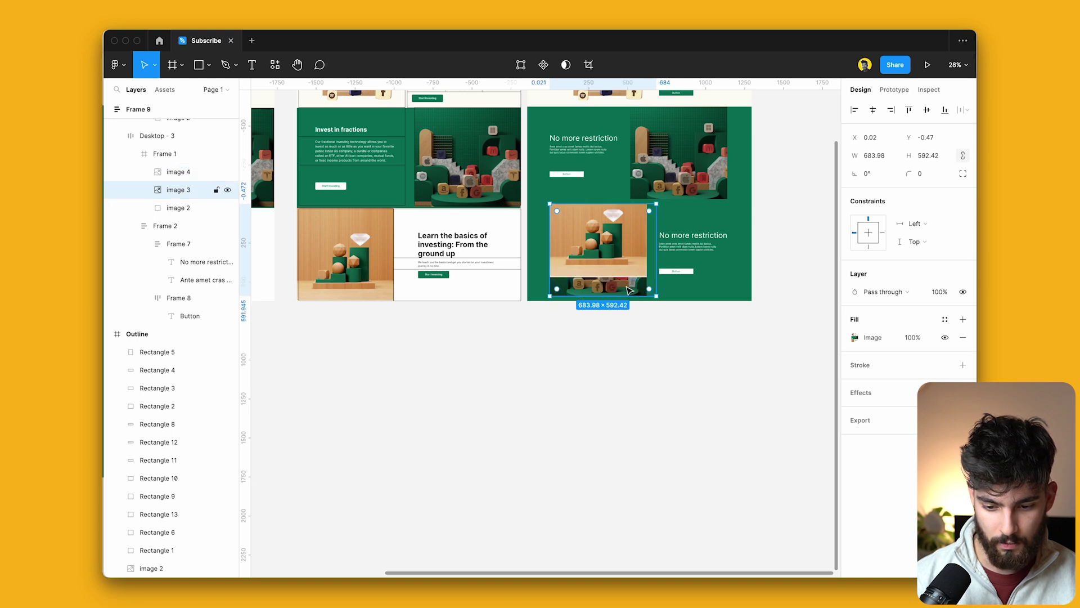
{"action": "key", "text": "Delete"}
{"action": "left_click", "coordinate": [188, 189]}
{"action": "key", "text": "Delete"}
Give the third section 88 vertical padding and a white background
{"action": "key", "text": "shift+super+g"}
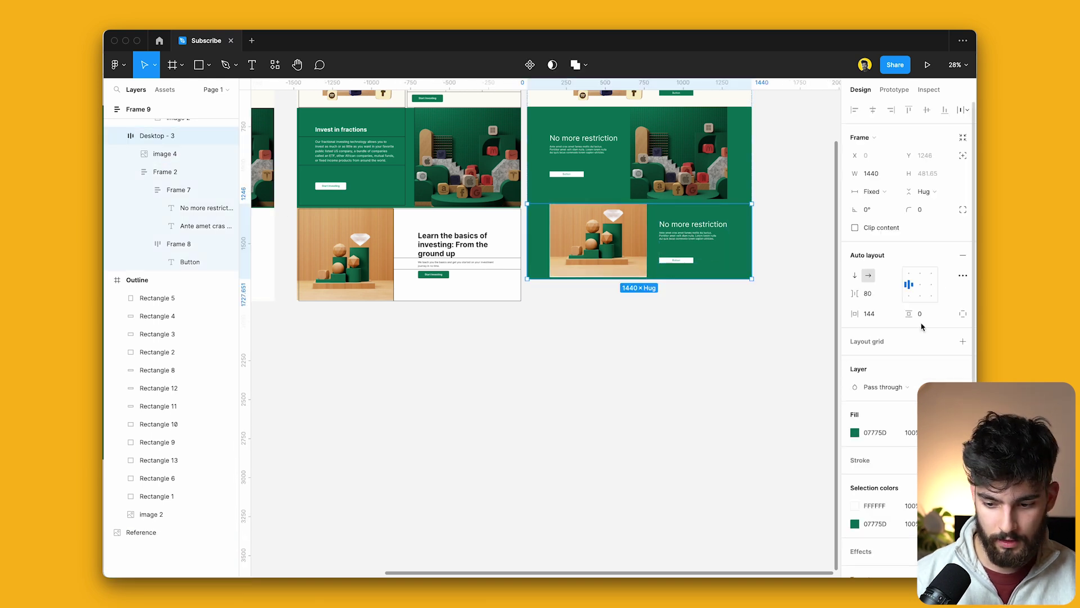
{"action": "left_click_drag", "start_coordinate": [912, 314], "coordinate": [956, 314]}
{"action": "scroll", "coordinate": [551, 311], "scroll_direction": "up", "scroll_amount": 2}
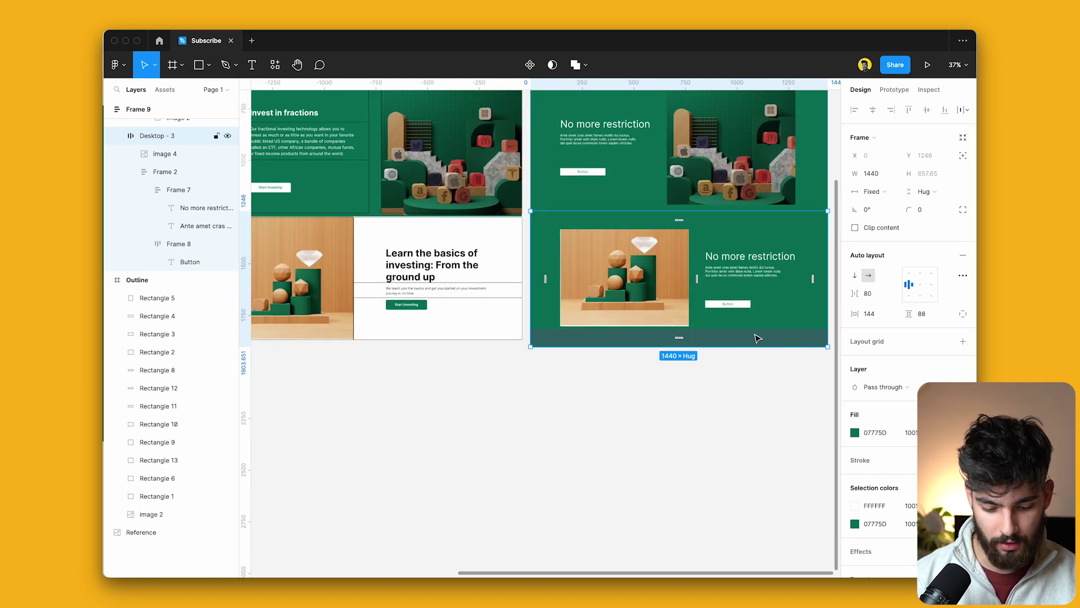
{"action": "key", "text": "i"}
{"action": "left_click", "coordinate": [731, 305]}
Make the third section's button green 07775D
{"action": "double_click", "coordinate": [744, 308]}
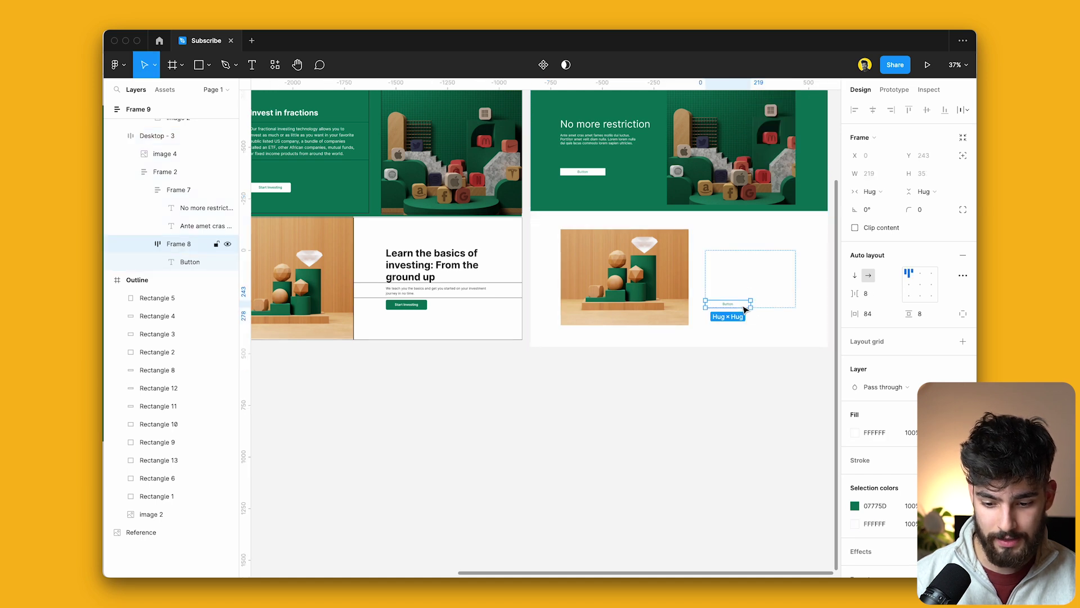
{"action": "key", "text": "i"}
{"action": "left_click", "coordinate": [789, 132]}
Set the third section's heading and body text colour to black 000000
{"action": "left_click", "coordinate": [742, 274]}
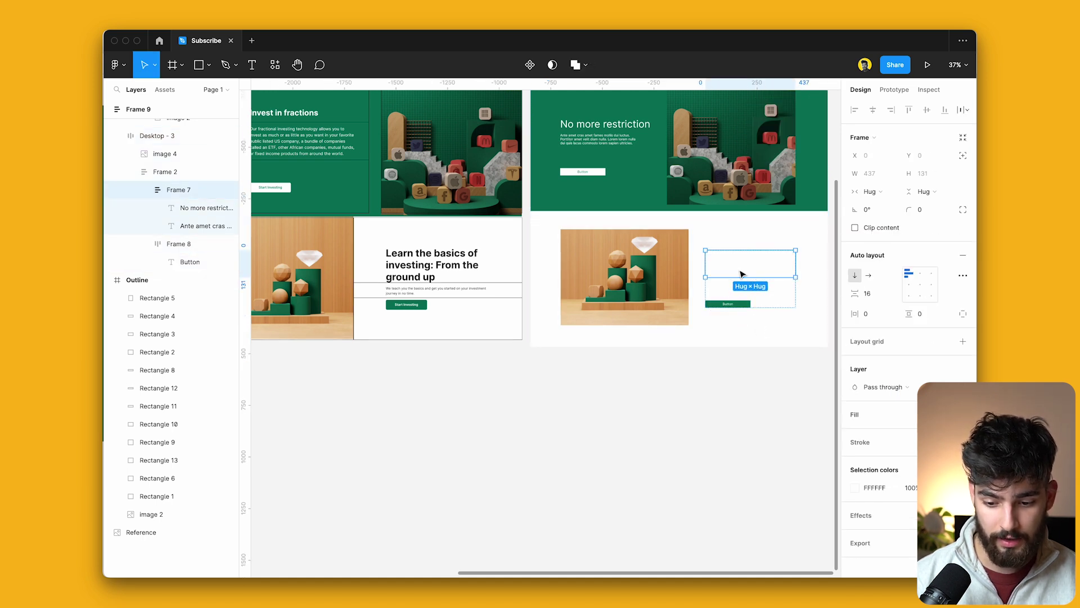
{"action": "left_click", "coordinate": [856, 488]}
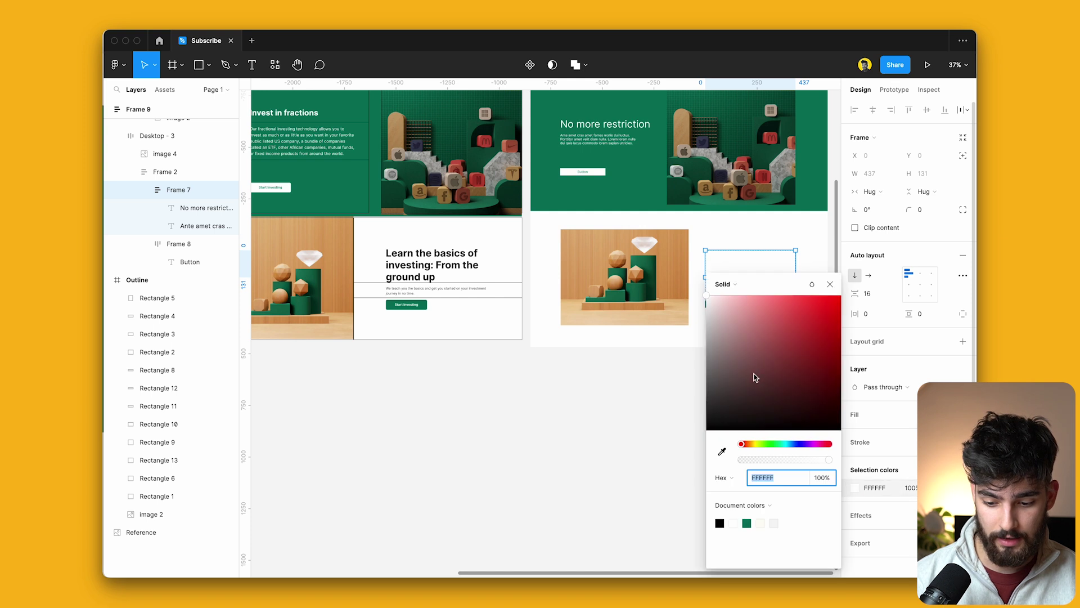
{"action": "type", "text": "000"}
{"action": "left_click", "coordinate": [642, 546]}
{"action": "key", "text": "Escape"}
{"action": "scroll", "coordinate": [608, 405], "scroll_direction": "up", "scroll_amount": 3}
{"action": "scroll", "coordinate": [609, 358], "scroll_direction": "up", "scroll_amount": 3}
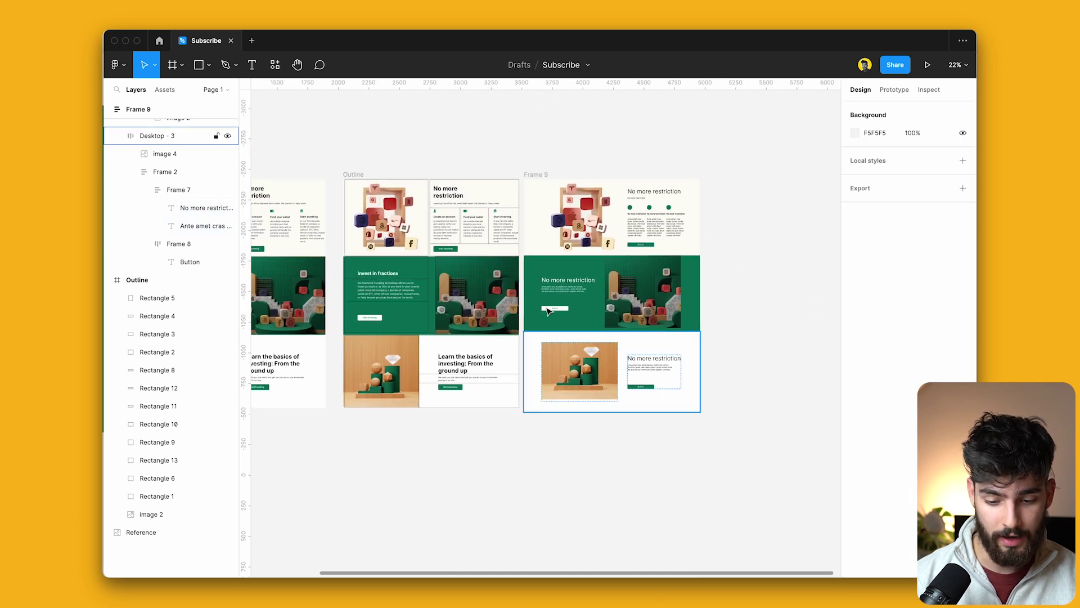
{"action": "scroll", "coordinate": [624, 343], "scroll_direction": "left", "scroll_amount": 3}
{"action": "scroll", "coordinate": [635, 326], "scroll_direction": "up", "scroll_amount": 2}
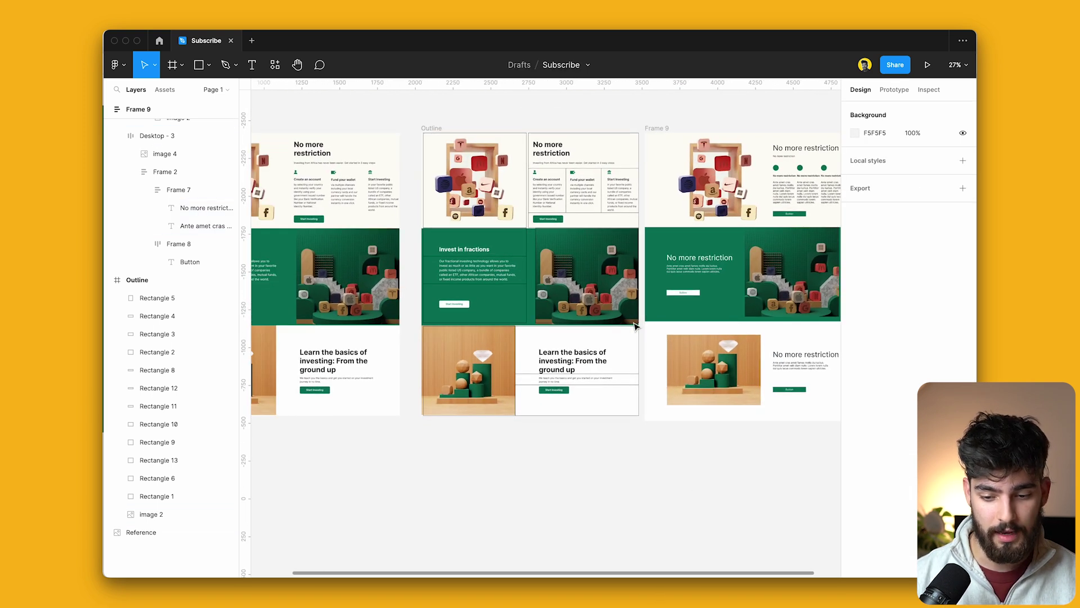
{"action": "scroll", "coordinate": [635, 326], "scroll_direction": "down", "scroll_amount": 4}
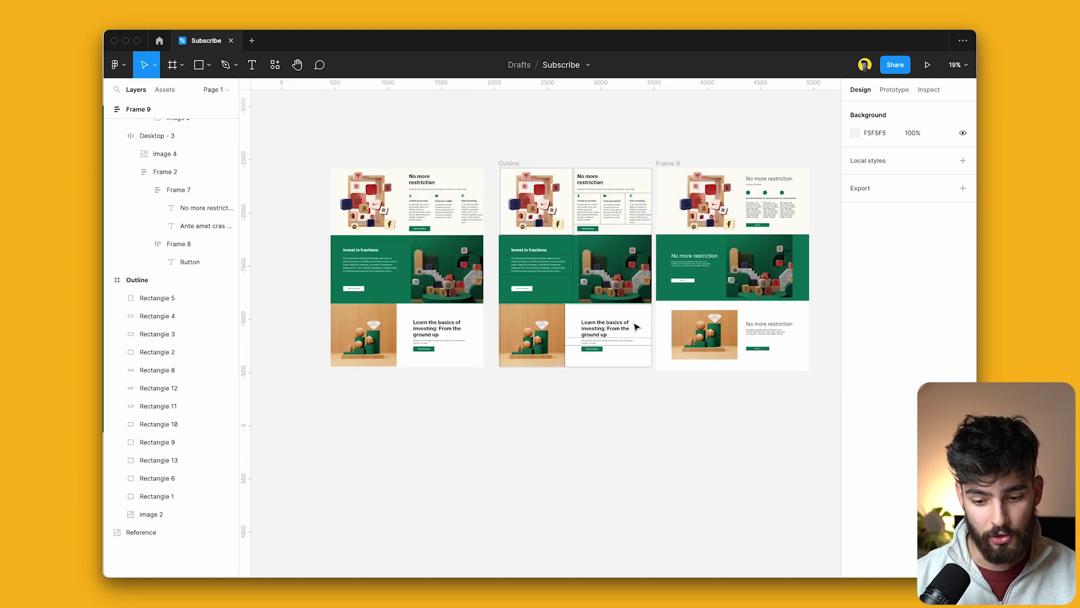
{"action": "scroll", "coordinate": [635, 326], "scroll_direction": "right", "scroll_amount": 1}
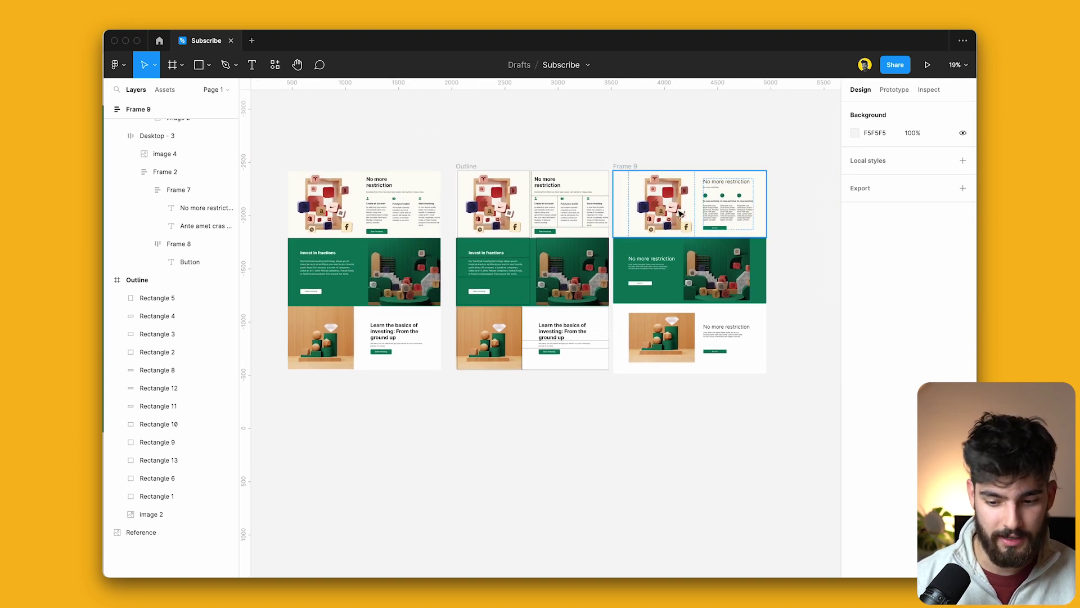
{"action": "left_click", "coordinate": [731, 225]}
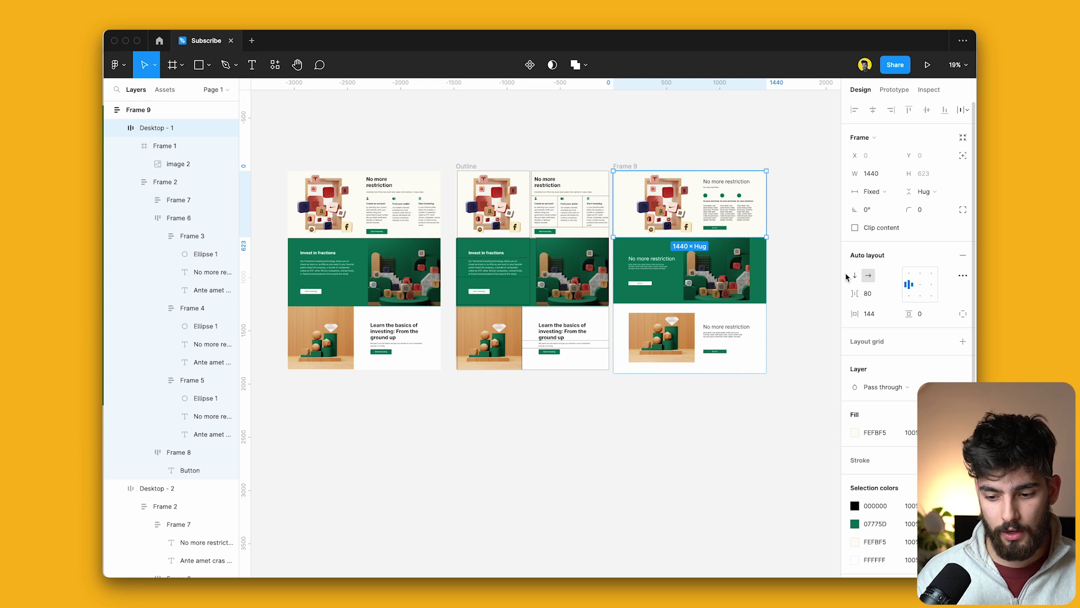
{"action": "left_click", "coordinate": [963, 276]}
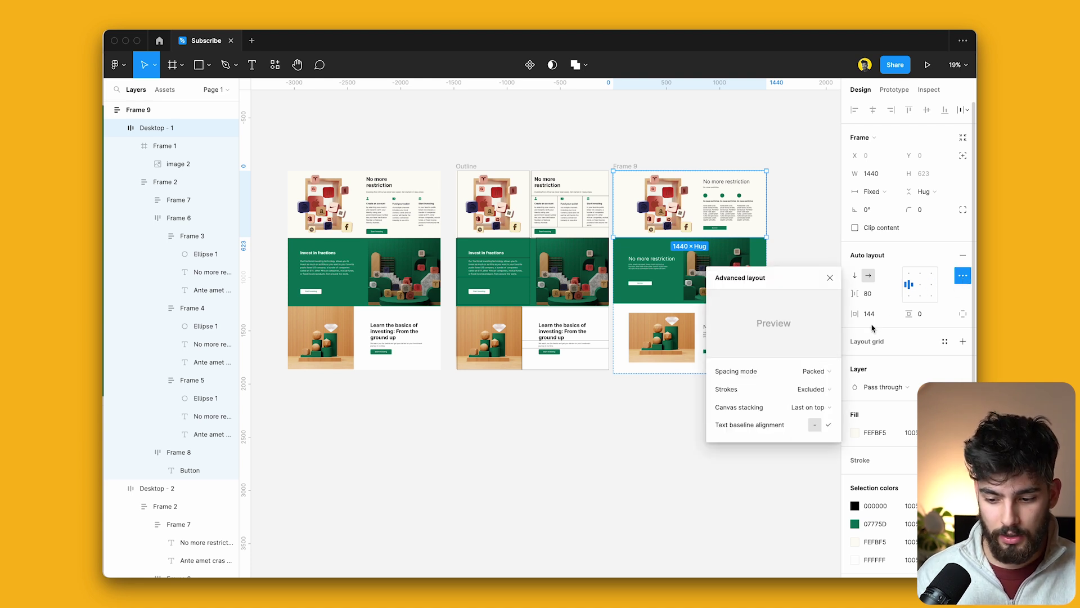
{"action": "left_click", "coordinate": [873, 328]}
{"action": "left_click", "coordinate": [912, 277]}
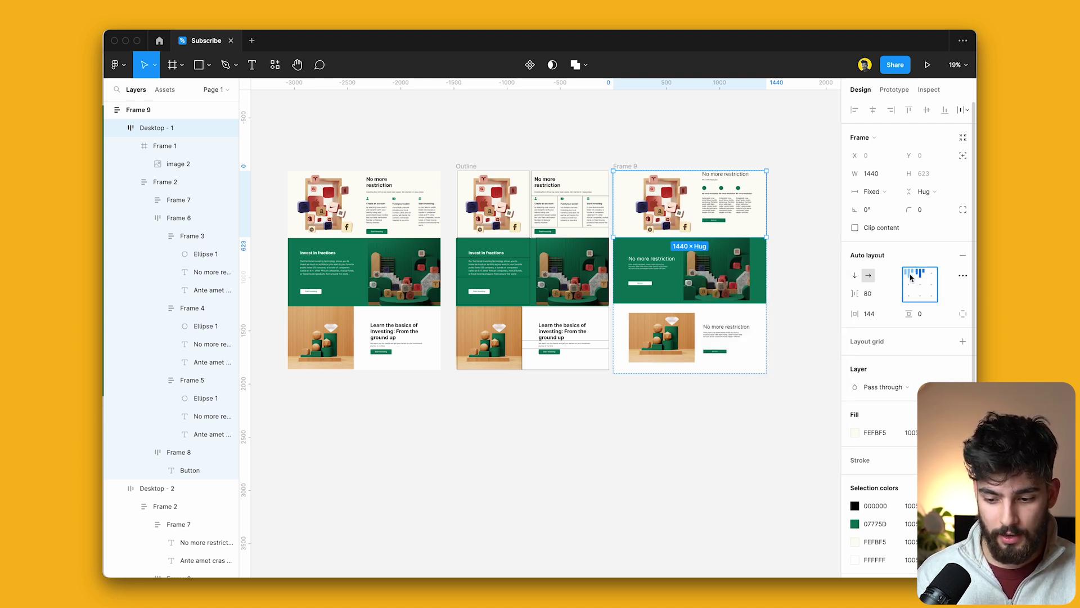
{"action": "left_click", "coordinate": [920, 285]}
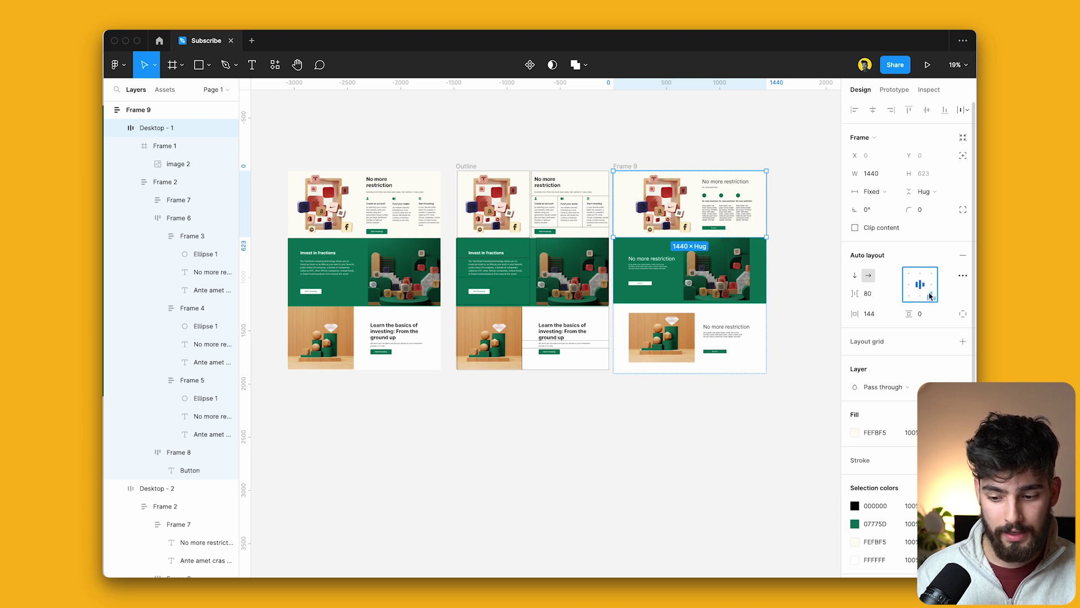
{"action": "left_click", "coordinate": [909, 284]}
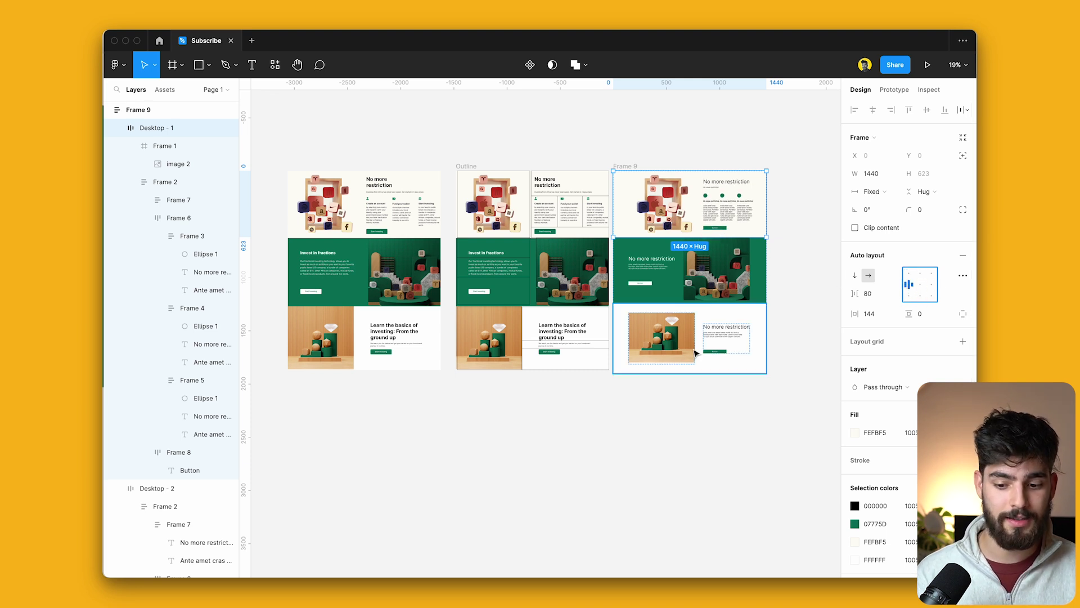
{"action": "scroll", "coordinate": [667, 232], "scroll_direction": "up", "scroll_amount": 3}
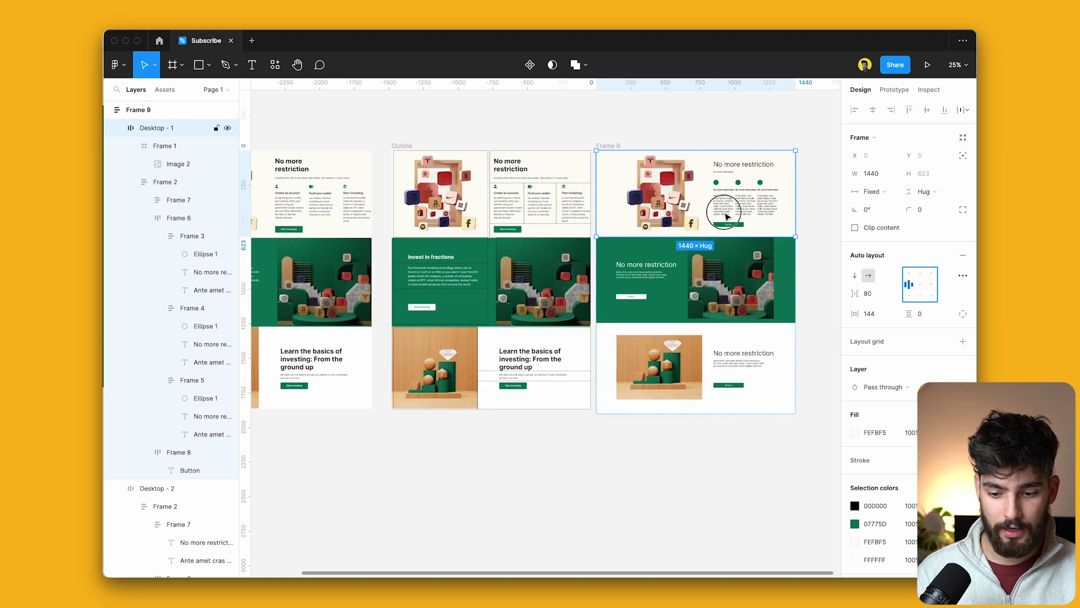
Rename the top section's wrapper frame and its three child frames to Content
{"action": "left_click", "coordinate": [724, 212]}
{"action": "scroll", "coordinate": [300, 167], "scroll_direction": "up", "scroll_amount": 3}
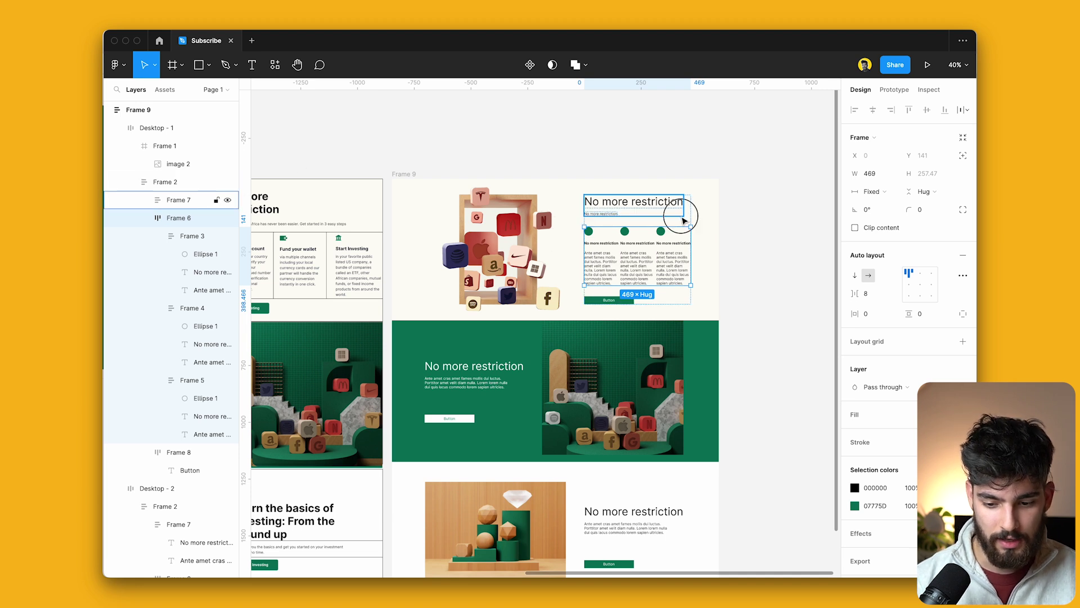
{"action": "key", "text": "super+a"}
{"action": "key", "text": "shift+Return"}
{"action": "key", "text": "super+r"}
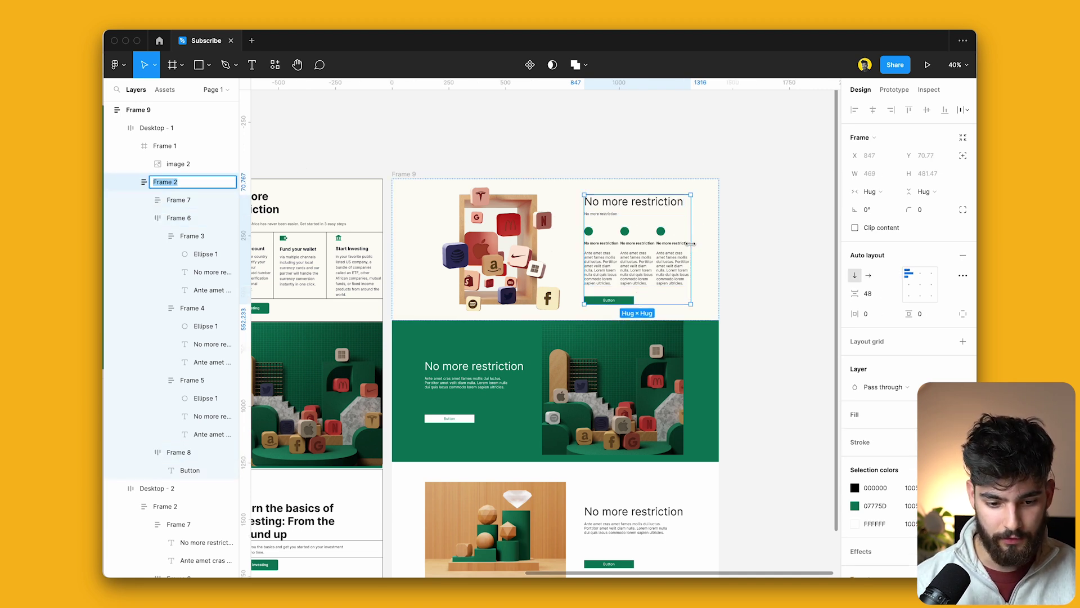
{"action": "key", "text": "Return"}
{"action": "key", "text": "Return"}
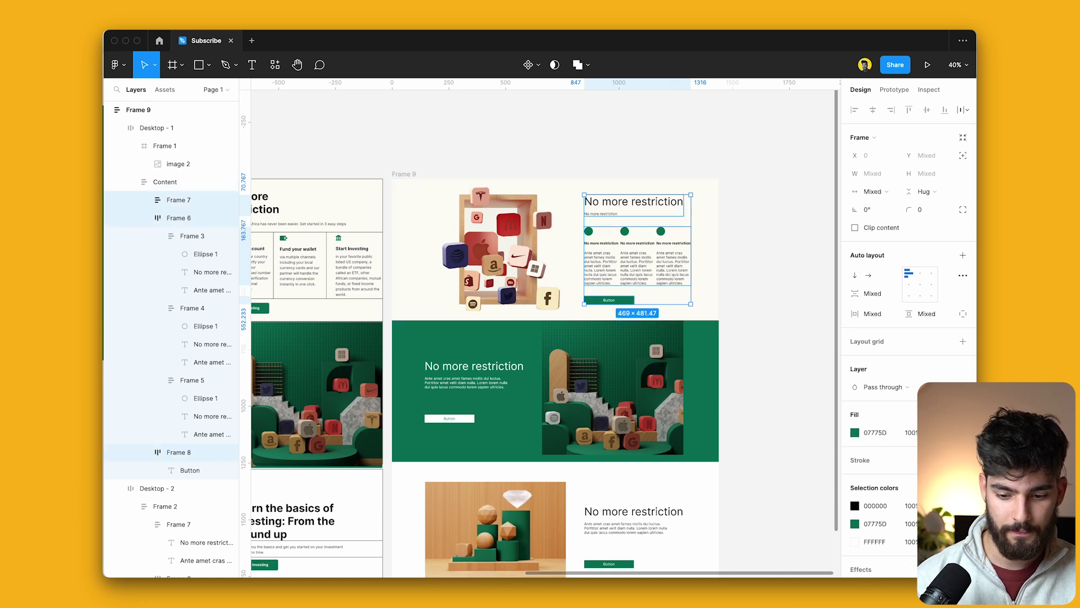
{"action": "key", "text": "super+r"}
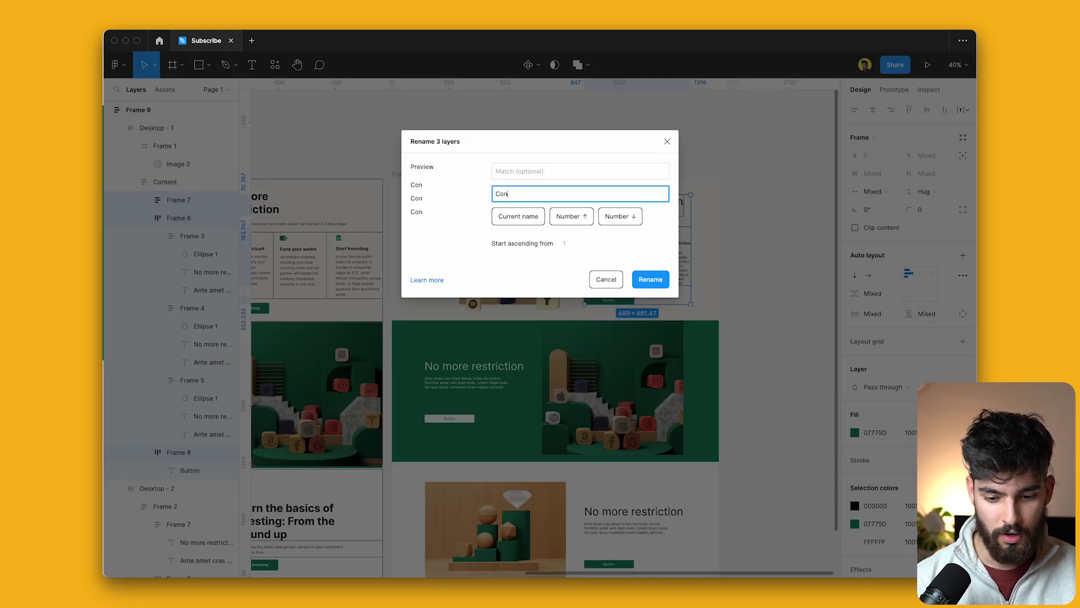
{"action": "key", "text": "Return"}
{"action": "key", "text": "Return"}
Batch-rename the three feature columns to Column 01, Column 02 and Column 03
{"action": "key", "text": "super+r"}
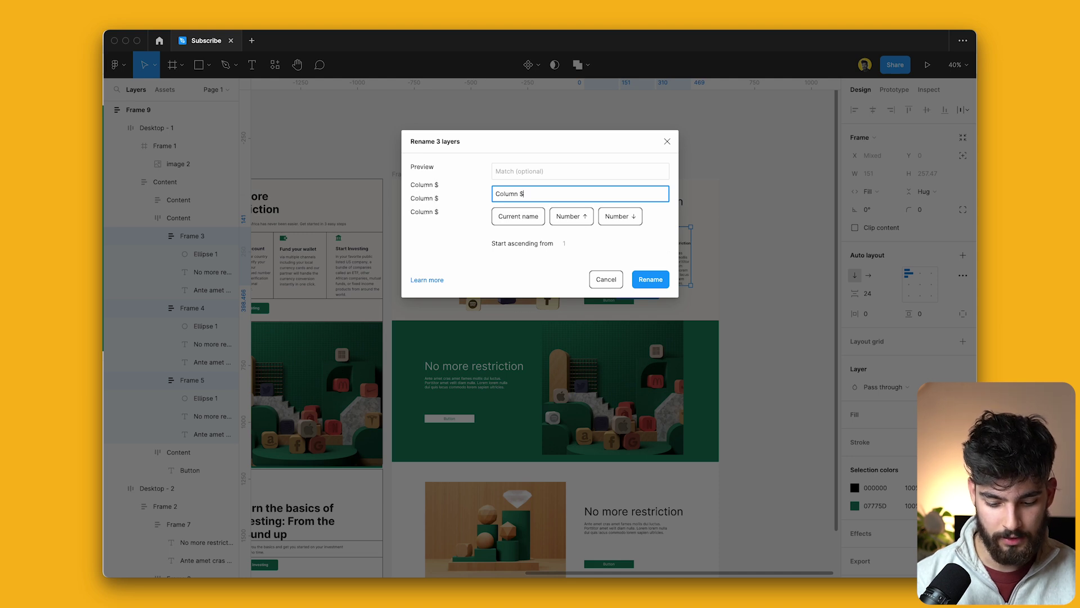
{"action": "key", "text": "Return"}
{"action": "scroll", "coordinate": [599, 245], "scroll_direction": "up", "scroll_amount": 3}
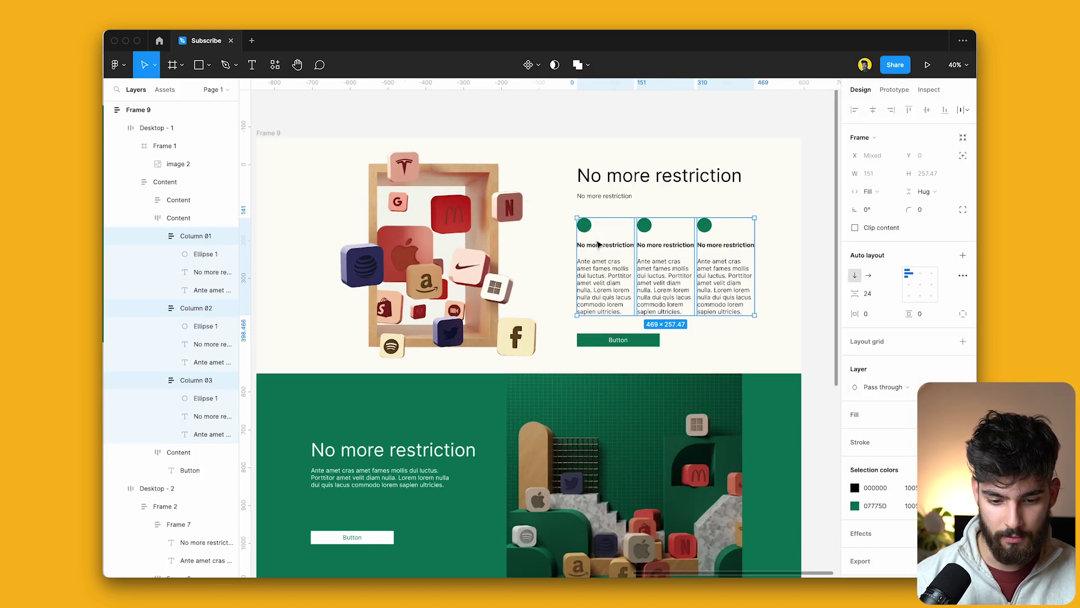
{"action": "scroll", "coordinate": [716, 290], "scroll_direction": "down", "scroll_amount": 2}
Rename the frame wrapping the button to Button
{"action": "left_click", "coordinate": [619, 309]}
{"action": "key", "text": "super+r"}
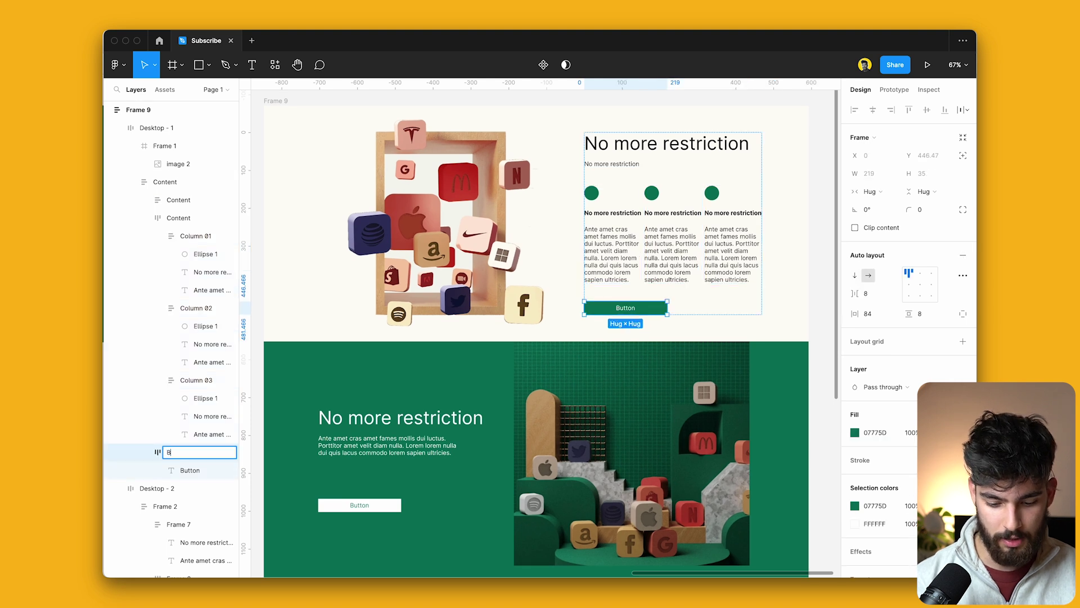
{"action": "type", "text": "Button"}
{"action": "key", "text": "Return"}
{"action": "scroll", "coordinate": [790, 222], "scroll_direction": "down", "scroll_amount": 3}
{"action": "left_click", "coordinate": [729, 222]}
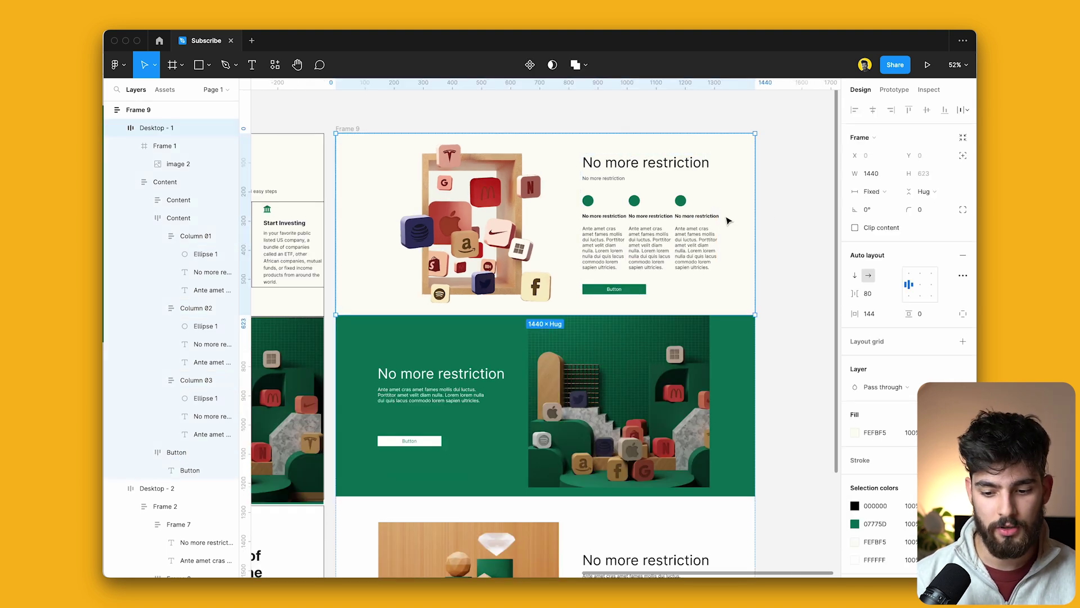
{"action": "double_click", "coordinate": [688, 226]}
{"action": "key", "text": "shift+Tab"}
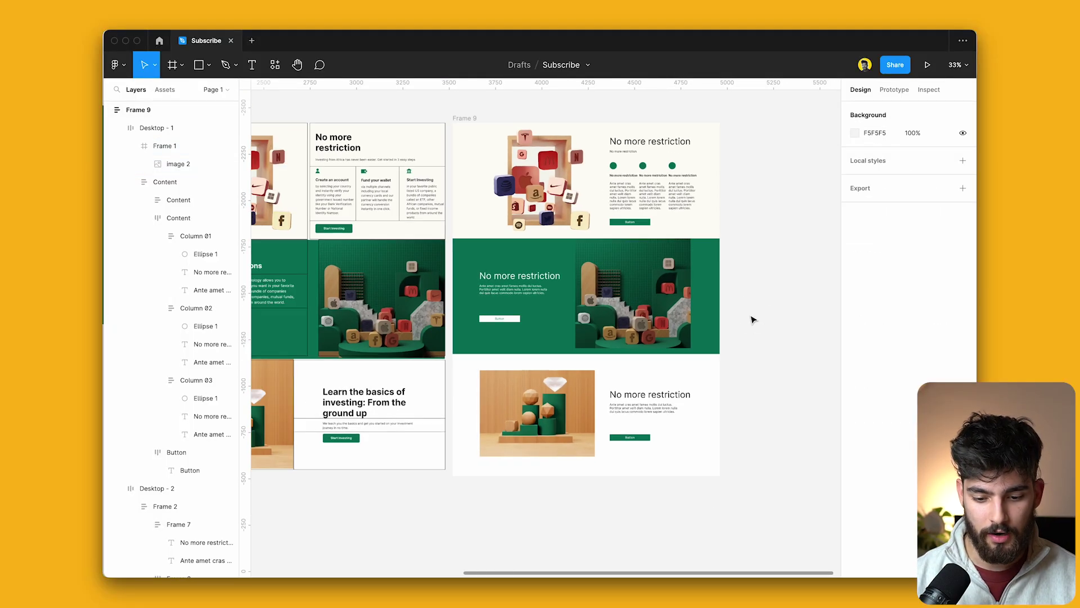
Apply the bottom section's 88 vertical padding to Desktop - 1 and Desktop - 2
{"action": "left_click", "coordinate": [697, 404]}
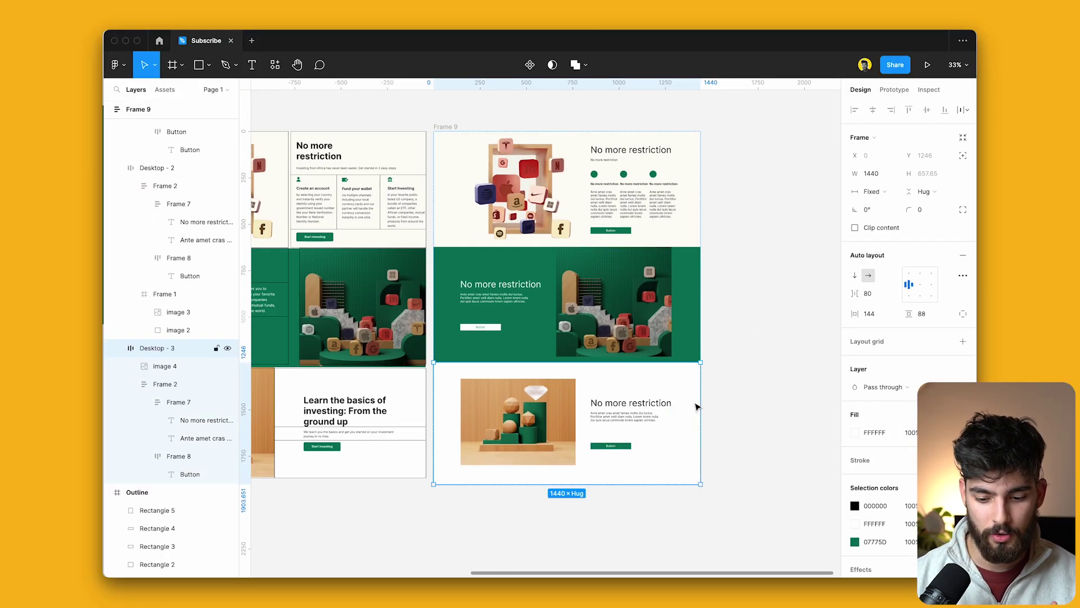
{"action": "left_click", "coordinate": [929, 320]}
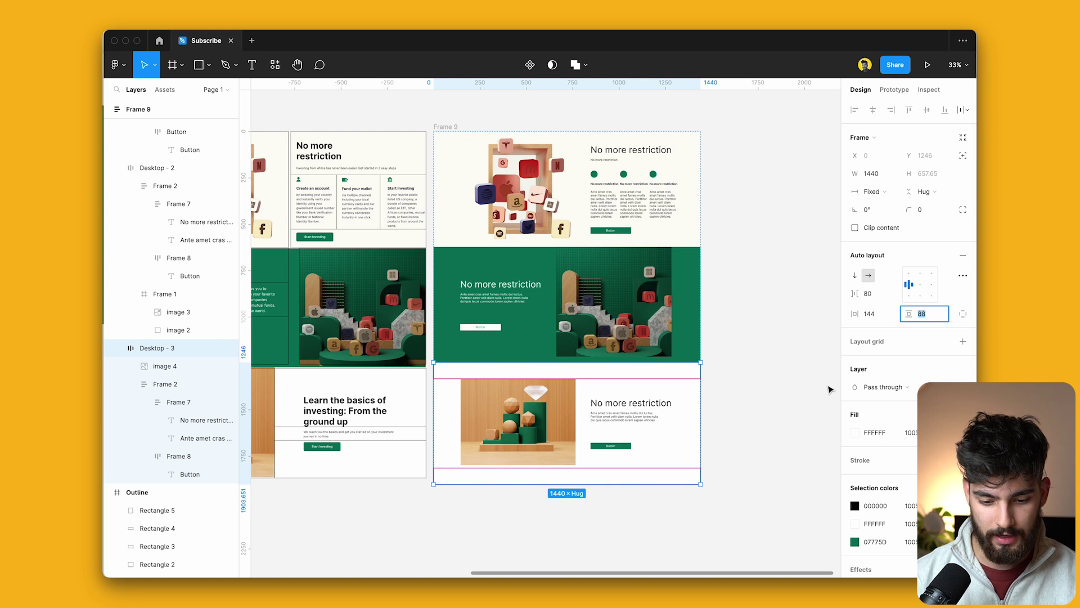
{"action": "left_click", "coordinate": [683, 273]}
{"action": "left_click", "coordinate": [659, 220], "text": "shift"}
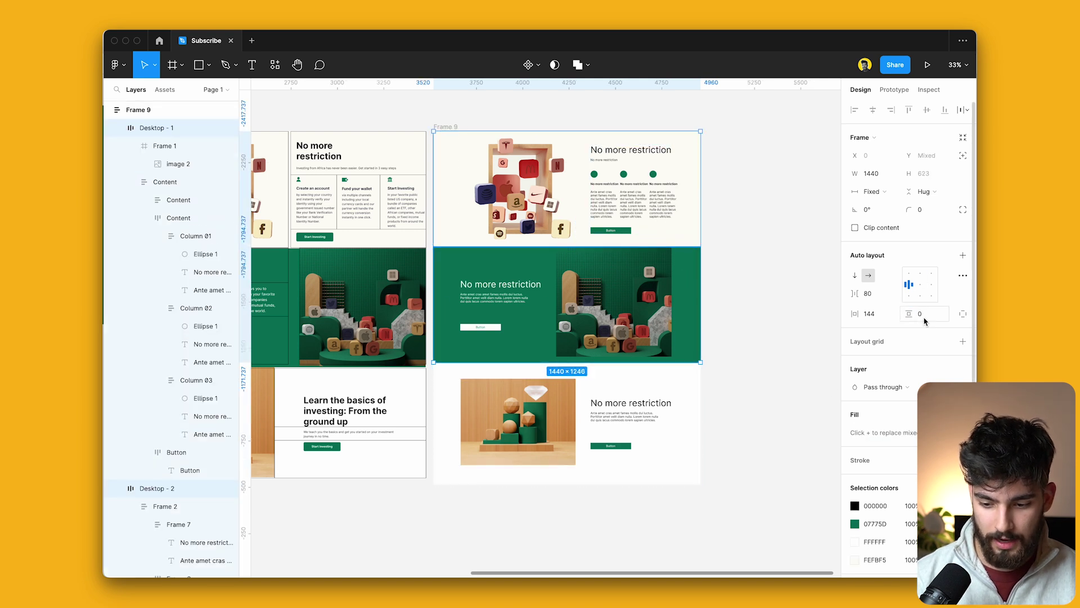
{"action": "key", "text": "Return"}
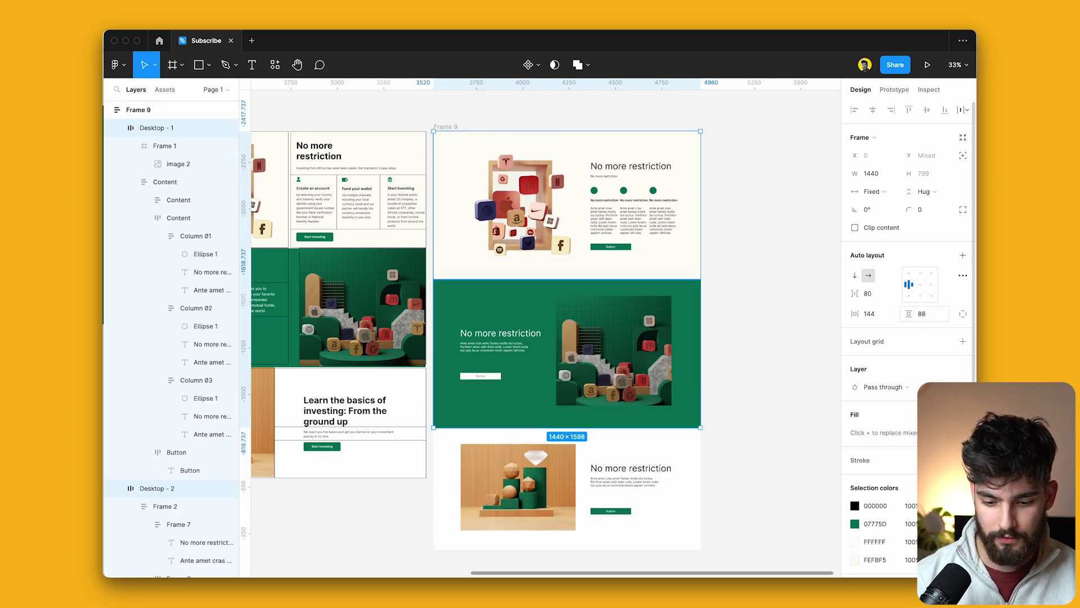
{"action": "scroll", "coordinate": [757, 354], "scroll_direction": "down", "scroll_amount": 2}
{"action": "left_click", "coordinate": [757, 355]}
Inspect the image frames in the green and top sections
{"action": "left_click", "coordinate": [610, 282]}
{"action": "scroll", "coordinate": [611, 284], "scroll_direction": "down", "scroll_amount": 2}
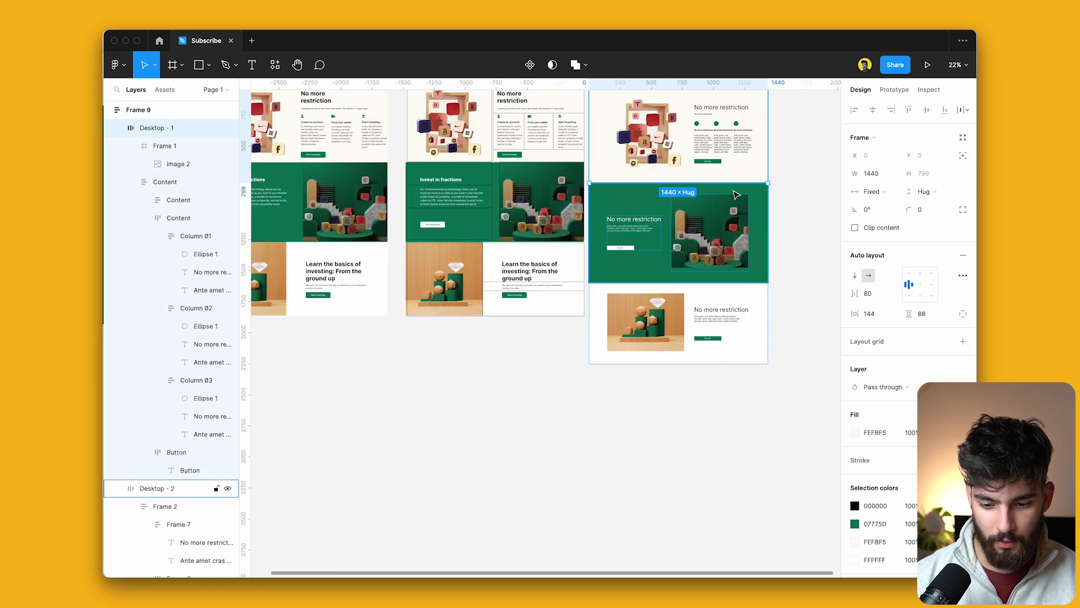
{"action": "left_click", "coordinate": [628, 259]}
{"action": "left_click", "coordinate": [611, 282]}
{"action": "scroll", "coordinate": [619, 225], "scroll_direction": "up", "scroll_amount": 3}
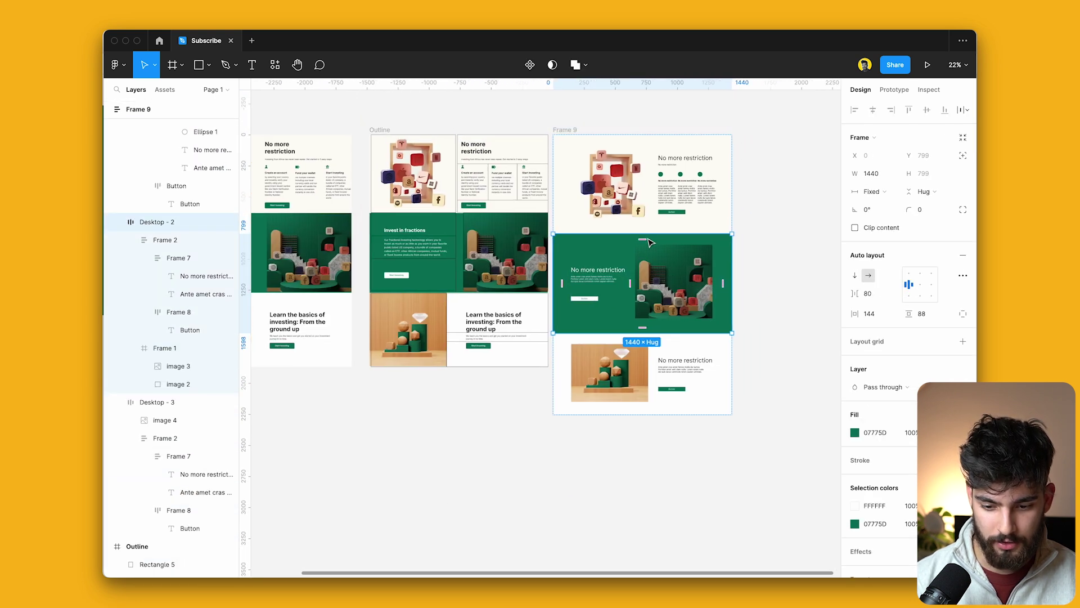
{"action": "left_click", "coordinate": [617, 207]}
{"action": "left_click", "coordinate": [617, 207]}
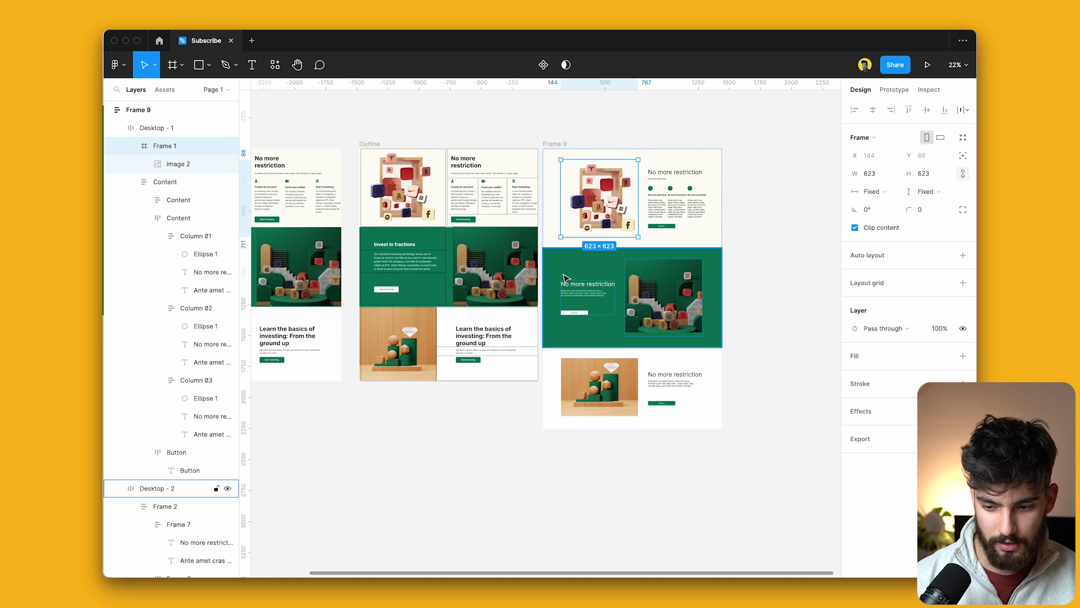
{"action": "scroll", "coordinate": [603, 393], "scroll_direction": "down", "scroll_amount": 2}
{"action": "left_click", "coordinate": [603, 393]}
{"action": "scroll", "coordinate": [591, 390], "scroll_direction": "up", "scroll_amount": 1}
{"action": "scroll", "coordinate": [535, 281], "scroll_direction": "left", "scroll_amount": 3}
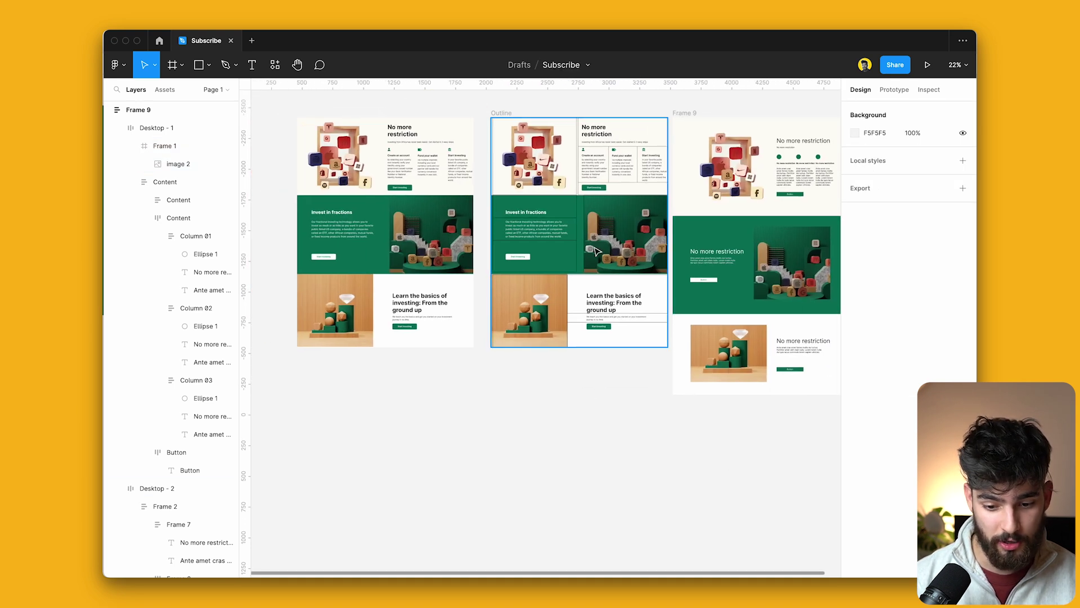
Set all three No more restriction headings to Semi Bold weight
{"action": "scroll", "coordinate": [675, 338], "scroll_direction": "right", "scroll_amount": 2}
{"action": "left_click", "coordinate": [739, 353]}
{"action": "left_click", "coordinate": [659, 261], "text": "shift"}
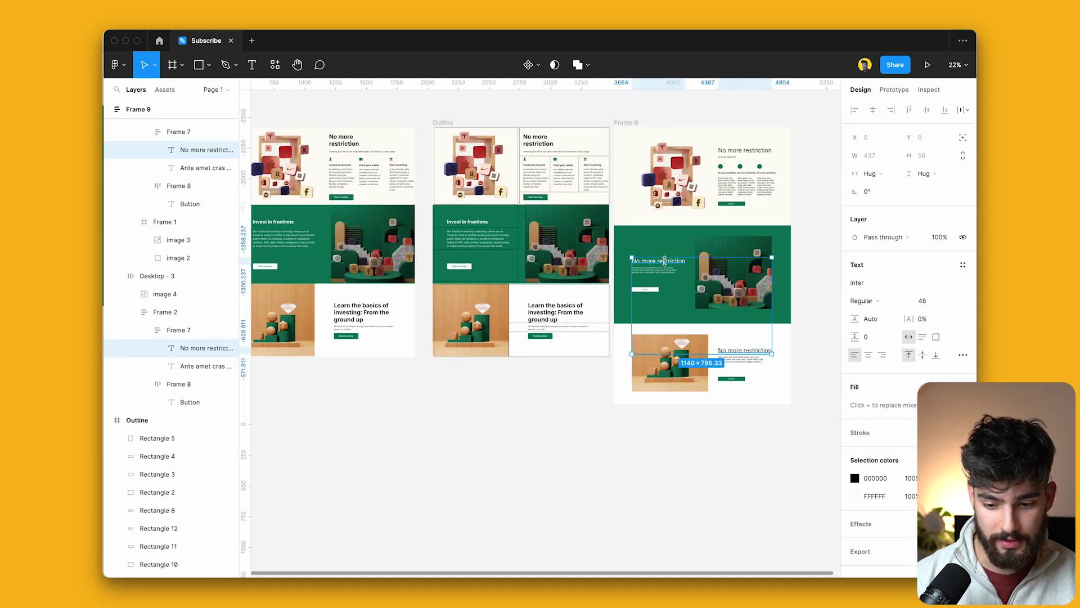
{"action": "left_click", "coordinate": [757, 152], "text": "shift"}
{"action": "left_click", "coordinate": [865, 301]}
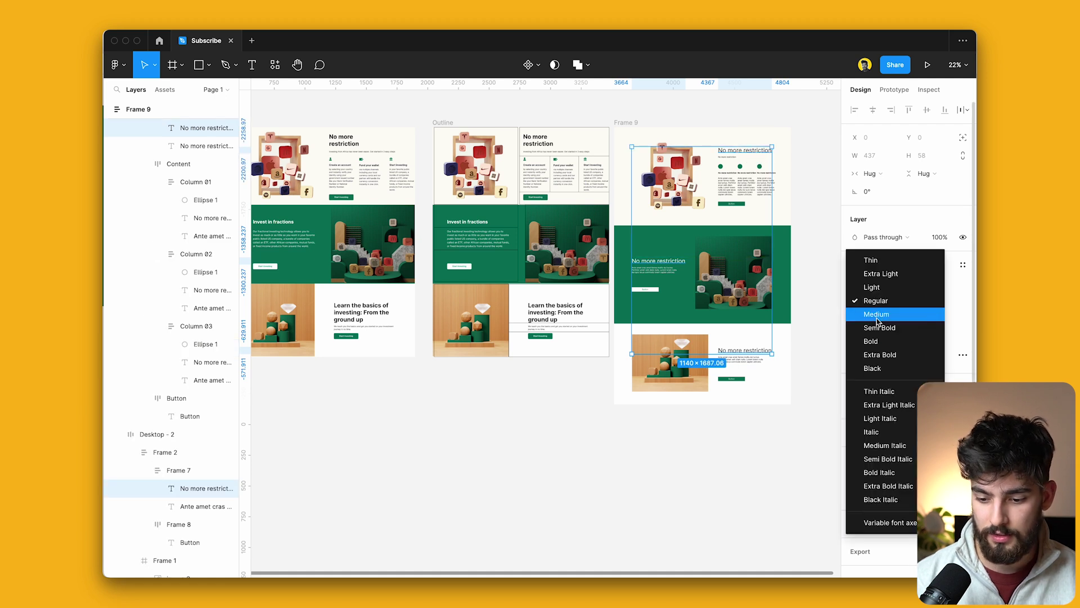
{"action": "left_click", "coordinate": [876, 331]}
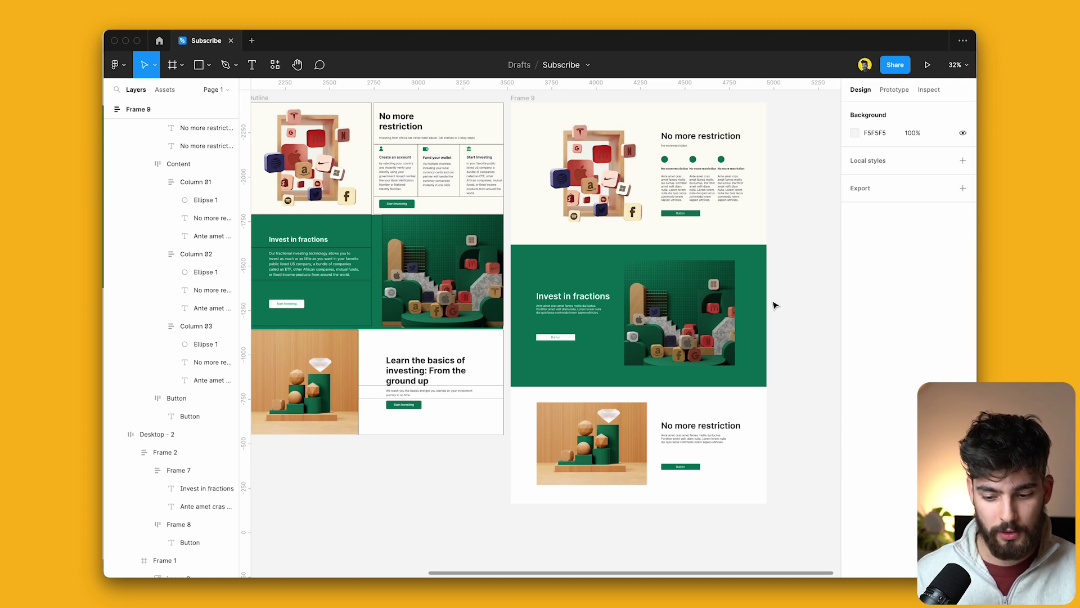
{"action": "left_click", "coordinate": [730, 289]}
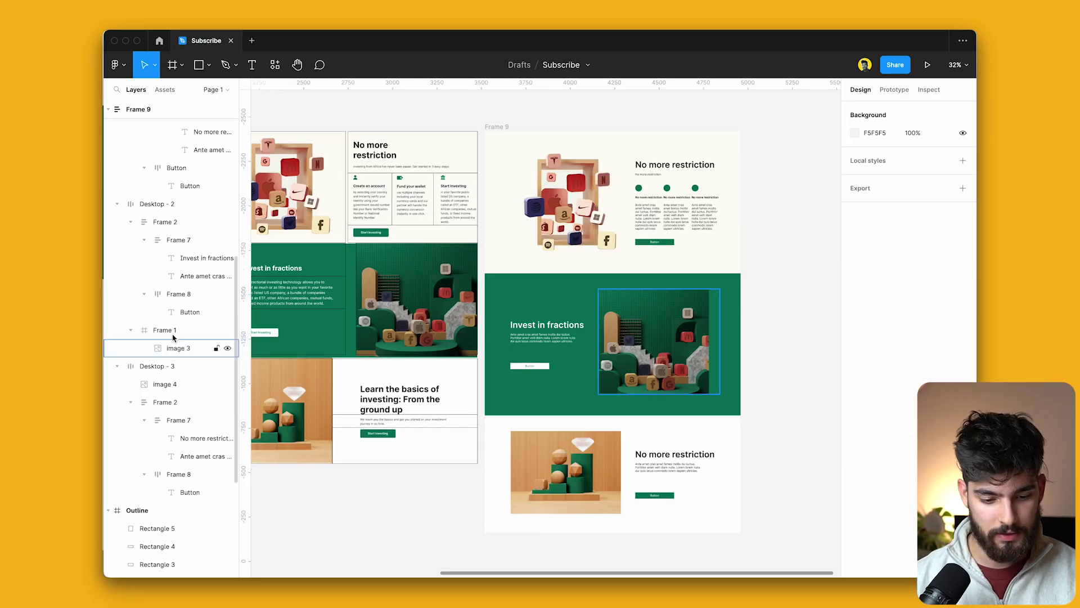
Remove the wrapper around the green section's image and give the image absolute position
{"action": "left_click", "coordinate": [186, 330]}
{"action": "key", "text": "super+shift+g"}
{"action": "left_click", "coordinate": [779, 371]}
{"action": "left_click", "coordinate": [687, 348]}
{"action": "scroll", "coordinate": [656, 356], "scroll_direction": "right", "scroll_amount": 2}
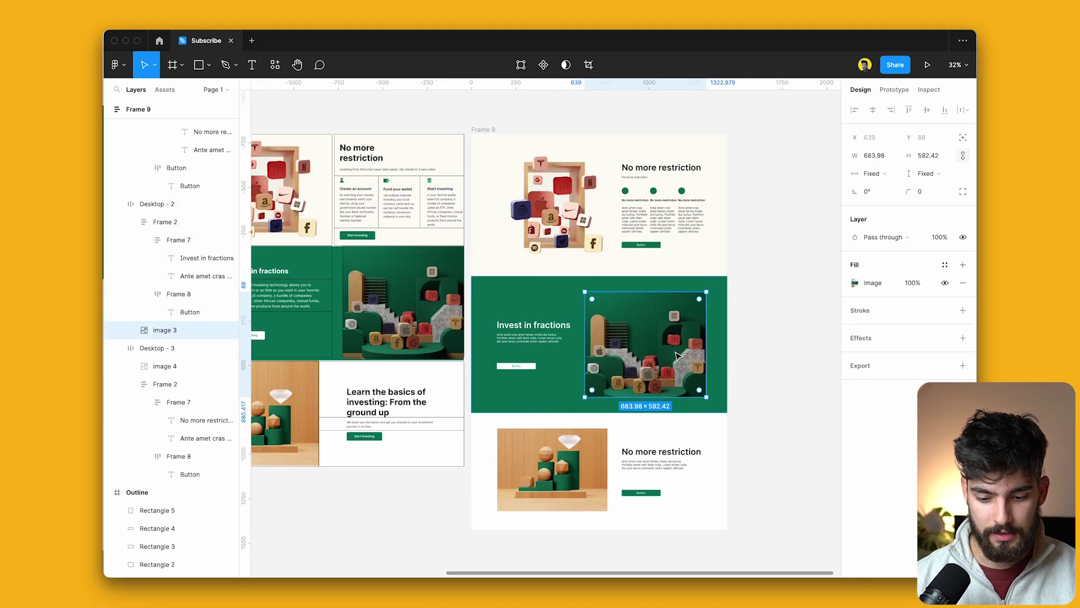
{"action": "scroll", "coordinate": [669, 370], "scroll_direction": "left", "scroll_amount": 1}
{"action": "scroll", "coordinate": [668, 369], "scroll_direction": "up", "scroll_amount": 1}
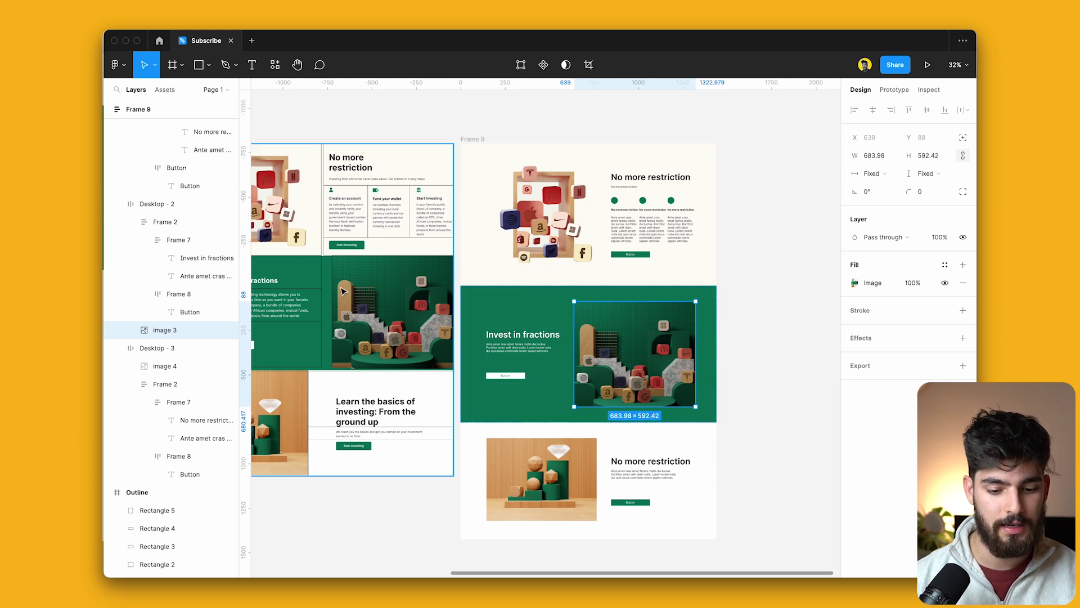
{"action": "scroll", "coordinate": [459, 341], "scroll_direction": "left", "scroll_amount": 3}
{"action": "scroll", "coordinate": [459, 341], "scroll_direction": "down", "scroll_amount": 1}
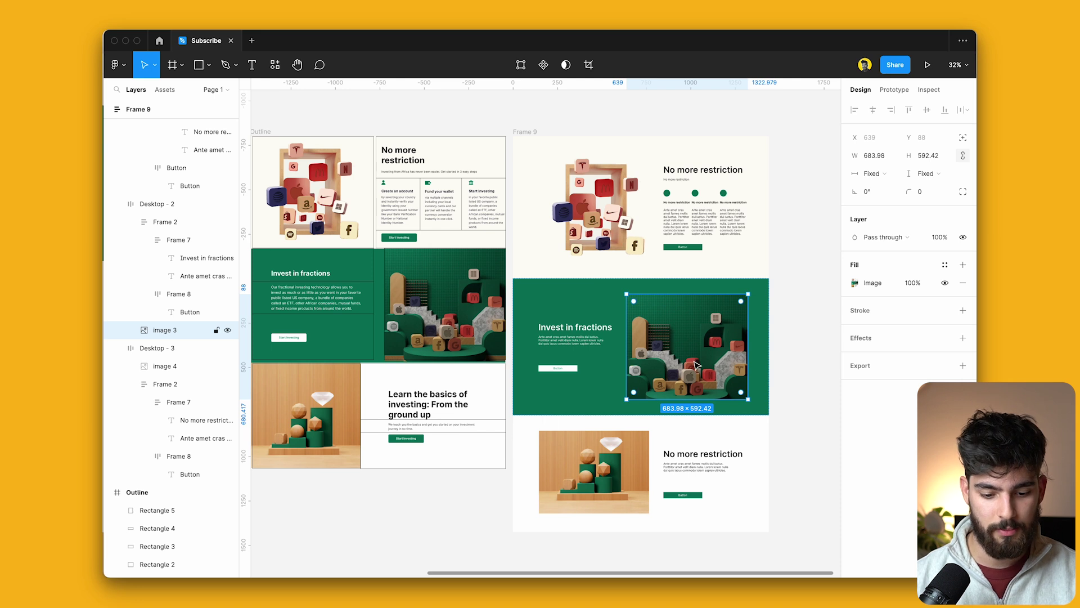
{"action": "scroll", "coordinate": [697, 365], "scroll_direction": "right", "scroll_amount": 5}
{"action": "scroll", "coordinate": [714, 368], "scroll_direction": "up", "scroll_amount": 1}
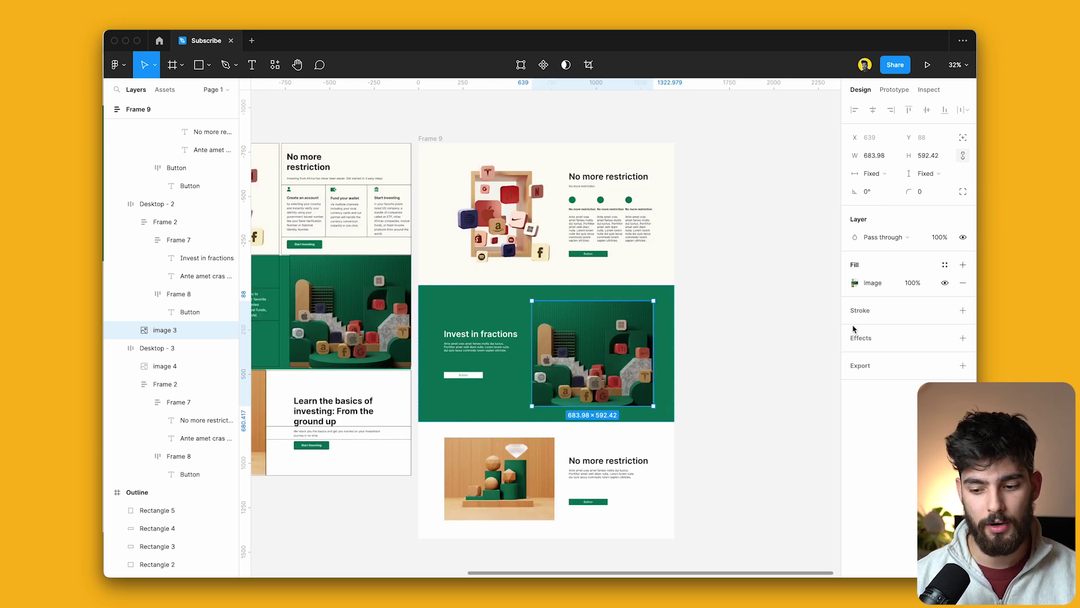
{"action": "left_click", "coordinate": [963, 138]}
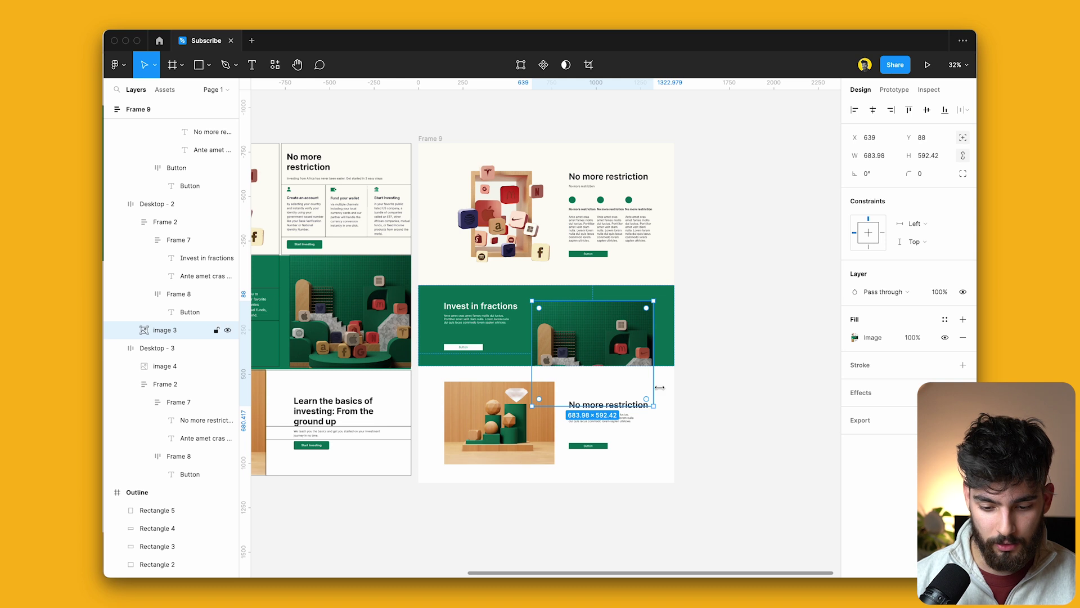
Pin the image to the right edge, centred vertically, with the section's vertical padding at 168
{"action": "left_click", "coordinate": [666, 351]}
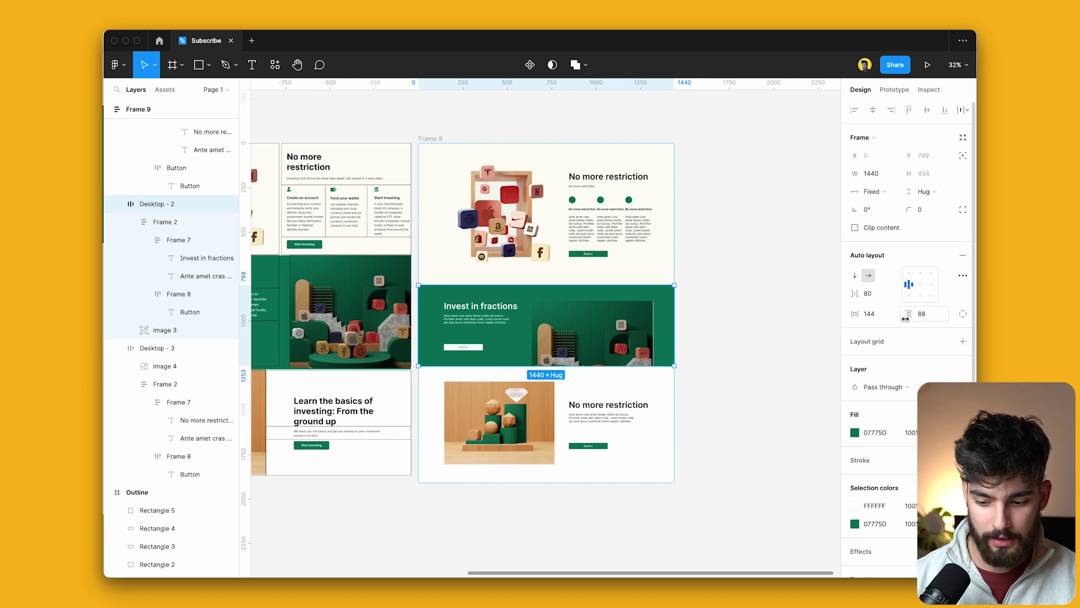
{"action": "left_click_drag", "start_coordinate": [911, 314], "coordinate": [934, 314]}
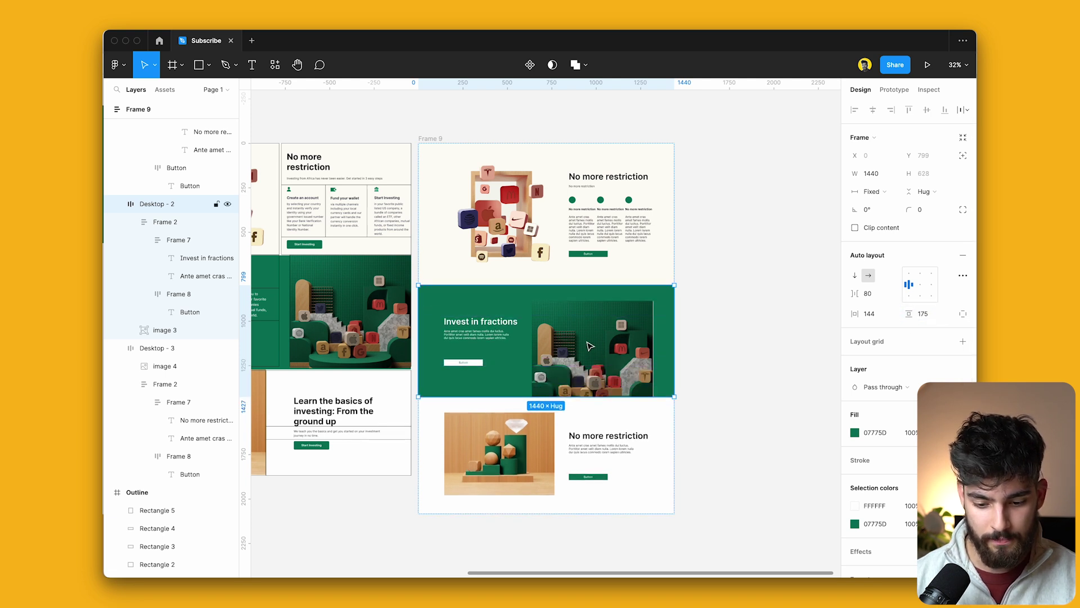
{"action": "key", "text": "Return"}
{"action": "left_click", "coordinate": [891, 112]}
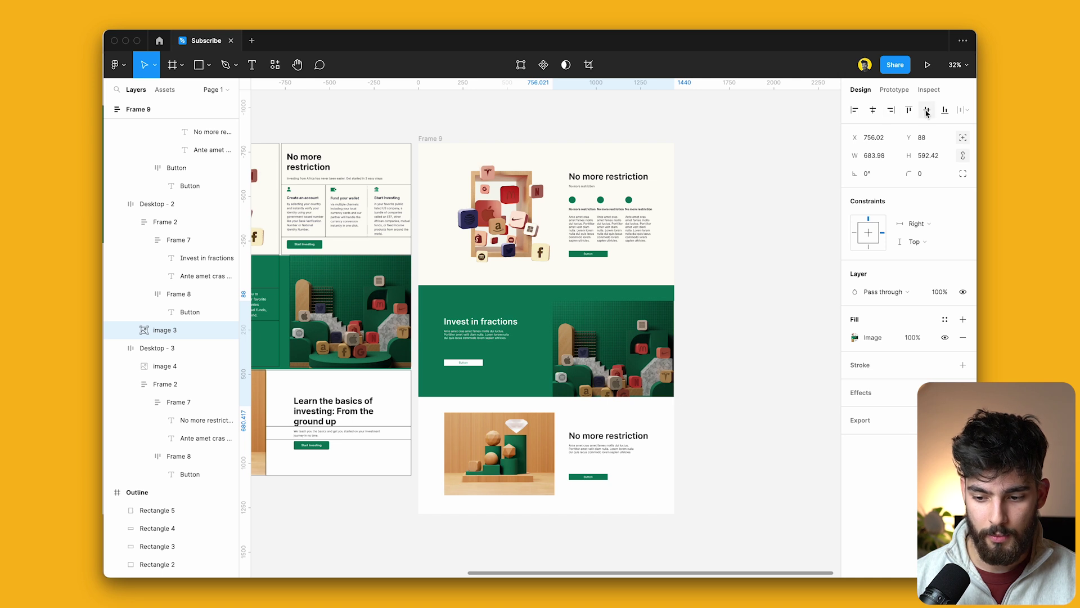
{"action": "left_click", "coordinate": [928, 112]}
{"action": "scroll", "coordinate": [494, 340], "scroll_direction": "left", "scroll_amount": 3}
{"action": "left_click", "coordinate": [494, 340]}
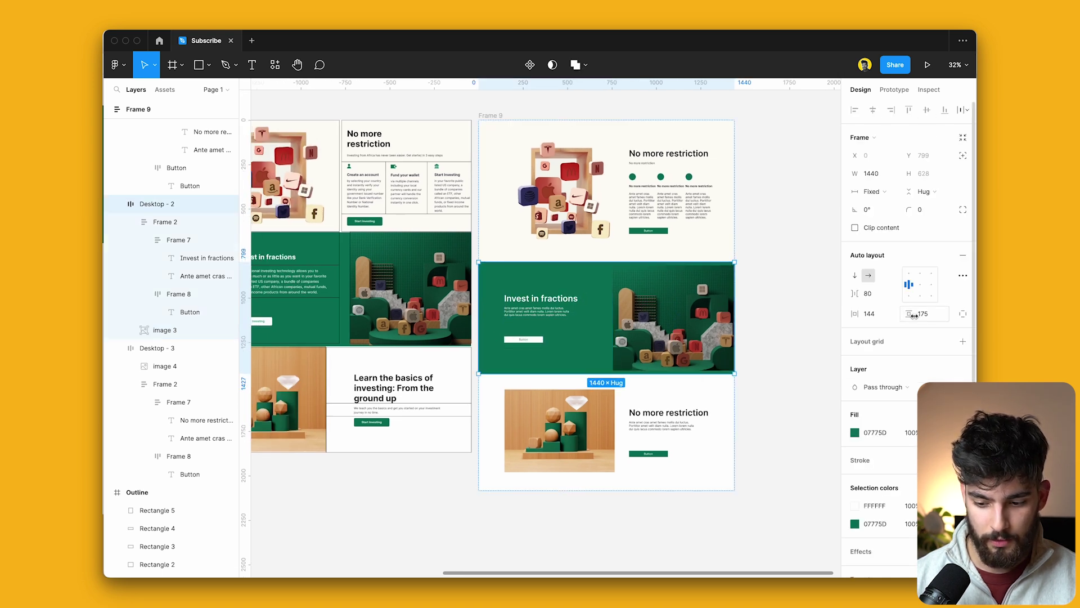
{"action": "left_click_drag", "start_coordinate": [914, 316], "coordinate": [912, 319]}
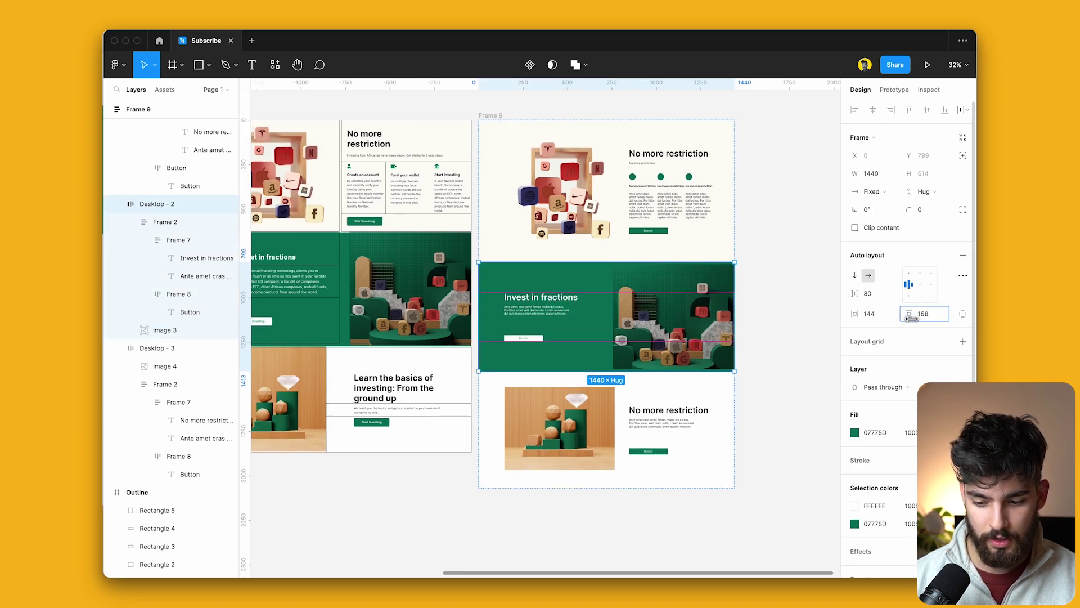
{"action": "left_click", "coordinate": [771, 359]}
{"action": "scroll", "coordinate": [777, 367], "scroll_direction": "down", "scroll_amount": 2}
{"action": "scroll", "coordinate": [777, 367], "scroll_direction": "left", "scroll_amount": 2}
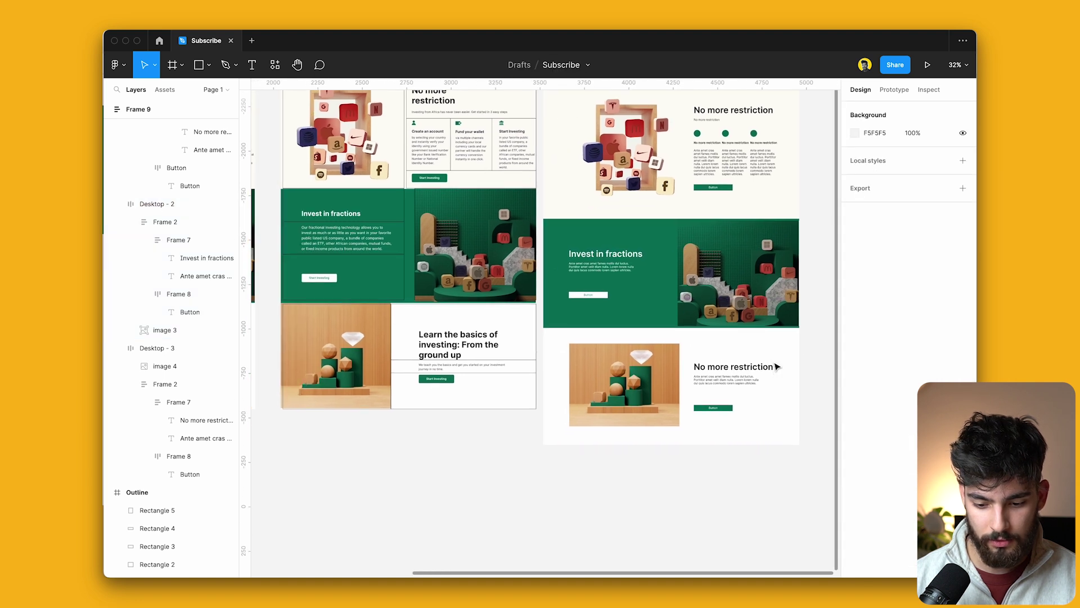
{"action": "scroll", "coordinate": [501, 339], "scroll_direction": "left", "scroll_amount": 2}
{"action": "scroll", "coordinate": [503, 338], "scroll_direction": "right", "scroll_amount": 3}
{"action": "scroll", "coordinate": [503, 338], "scroll_direction": "up", "scroll_amount": 1}
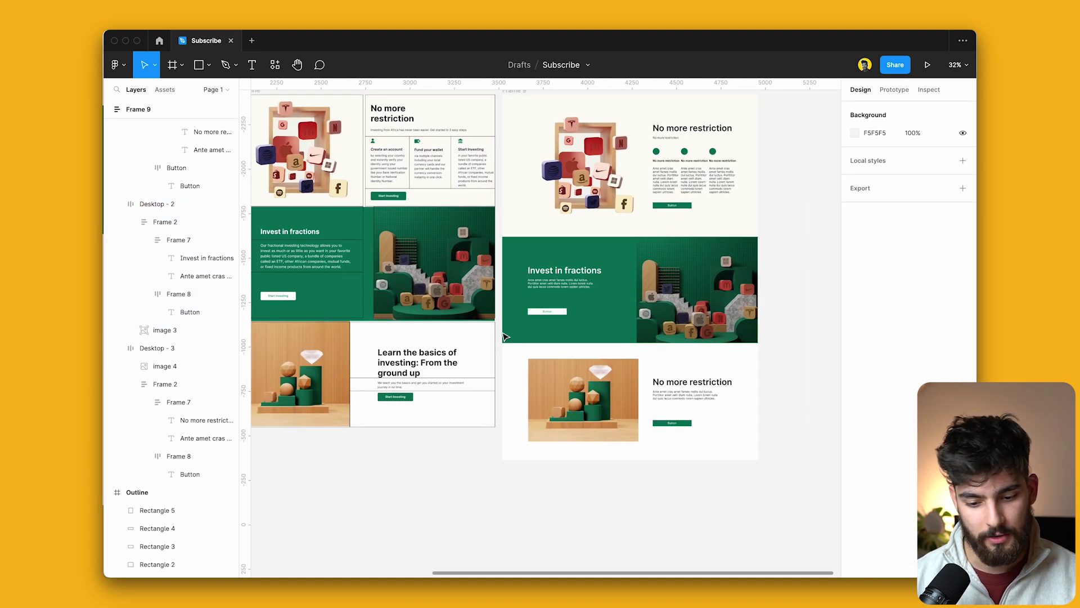